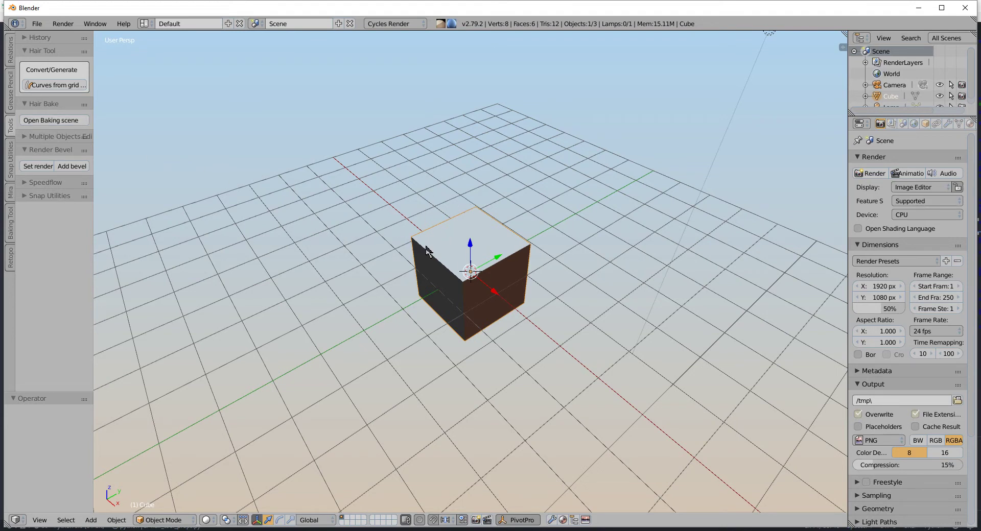
# Step: Open the hair baking example scene and orbit around the hair strands and camera
pyautogui.click(41, 123)
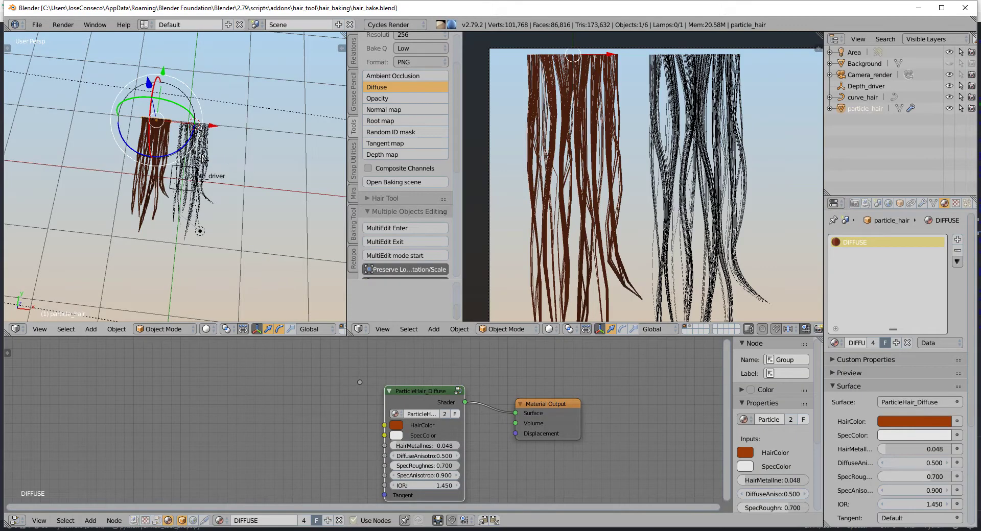
pyautogui.moveTo(159, 160)
pyautogui.mouseDown(button='middle')
pyautogui.moveTo(182, 129)
pyautogui.moveTo(162, 129)
pyautogui.mouseUp(button='middle')
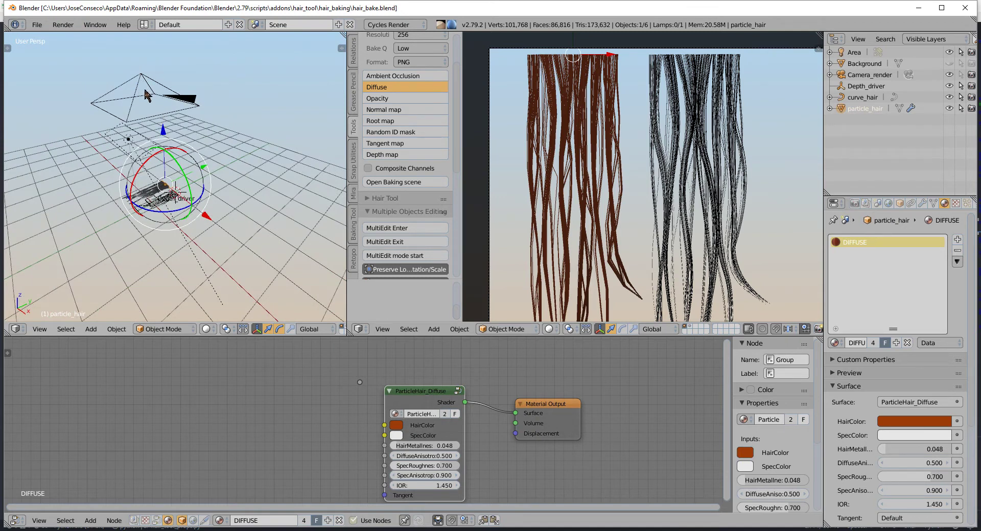
pyautogui.moveTo(141, 101)
pyautogui.mouseDown(button='middle')
pyautogui.moveTo(156, 100)
pyautogui.moveTo(146, 92)
pyautogui.moveTo(157, 122)
pyautogui.mouseUp(button='middle')
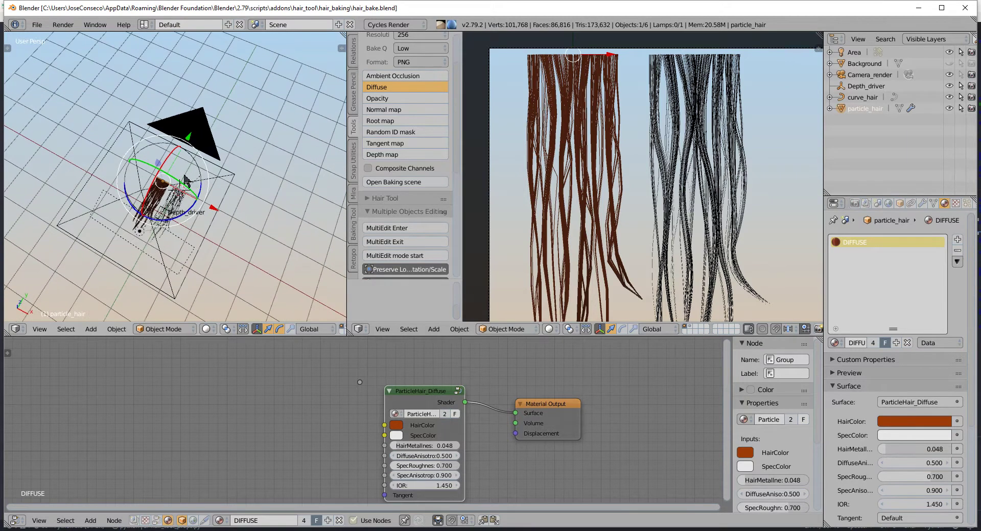
pyautogui.moveTo(187, 180); pyautogui.dragTo(131, 104, button='middle')
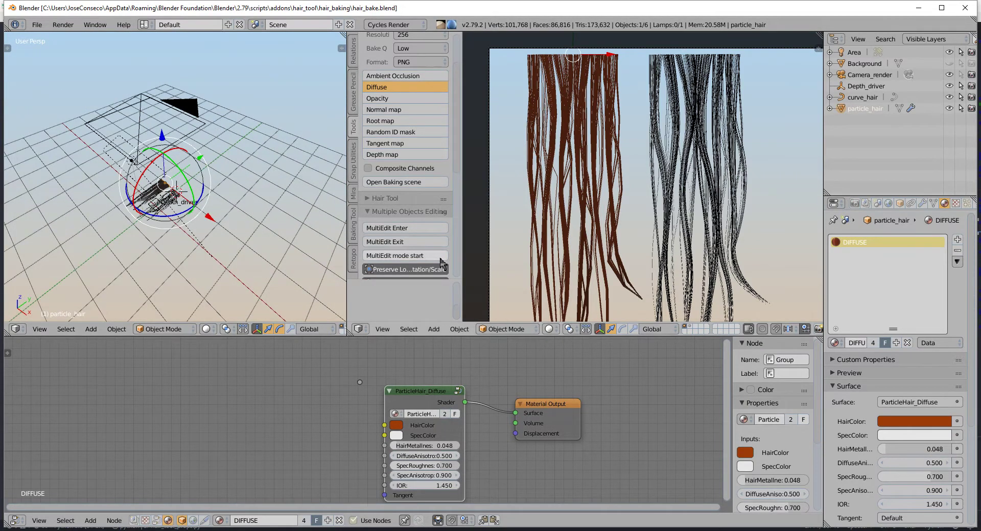
pyautogui.moveTo(158, 200); pyautogui.dragTo(149, 199, button='middle')
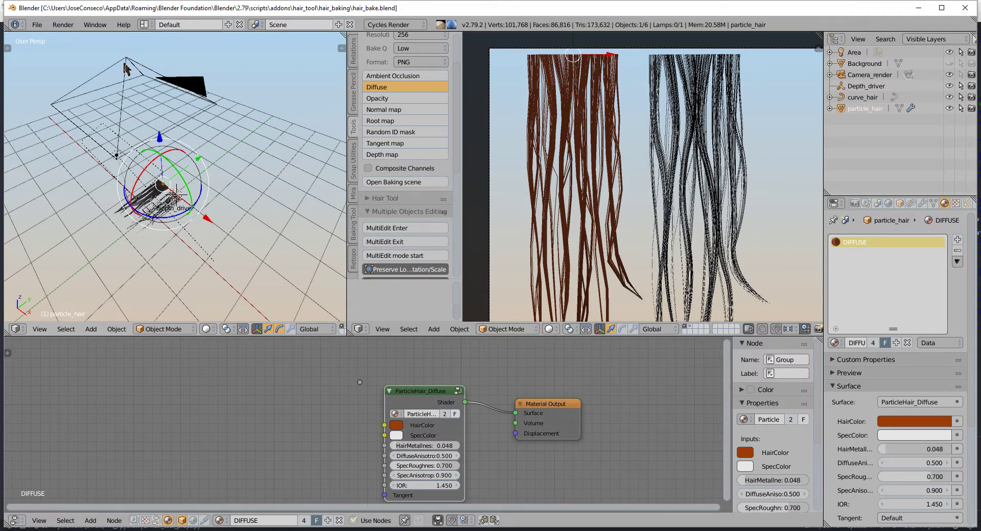
# Step: Review the render settings: path tracing at 16 render and preview samples
pyautogui.click(854, 203)
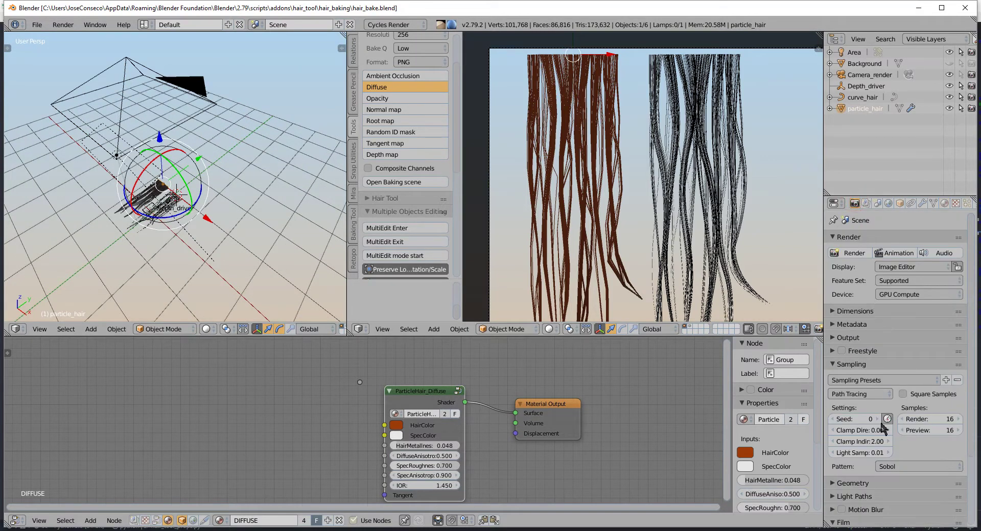
pyautogui.scroll(-3, 882, 431)
pyautogui.scroll(-1, 882, 434)
pyautogui.click(862, 432)
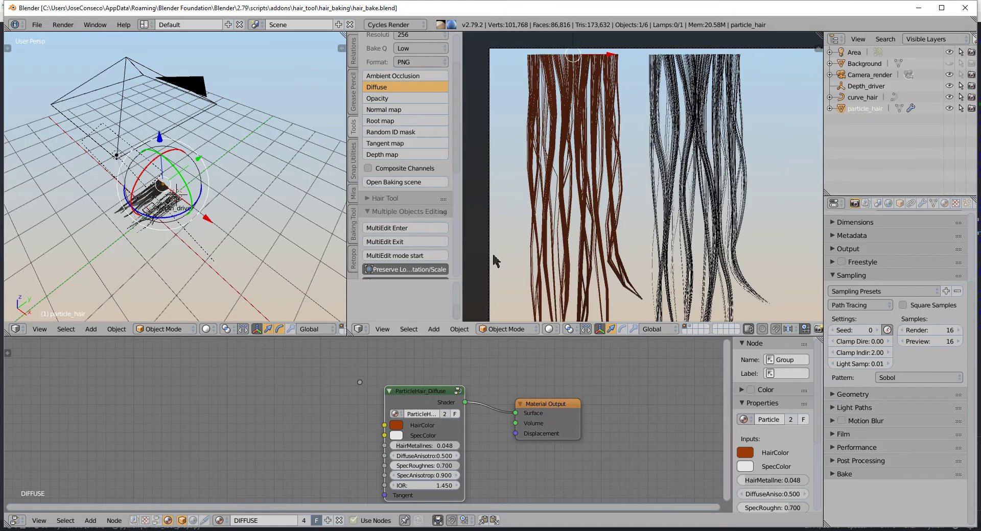
pyautogui.moveTo(128, 213)
pyautogui.mouseDown(button='middle')
pyautogui.moveTo(115, 148)
pyautogui.moveTo(124, 136)
pyautogui.moveTo(187, 166)
pyautogui.mouseUp(button='middle')
pyautogui.scroll(3, 177, 168)
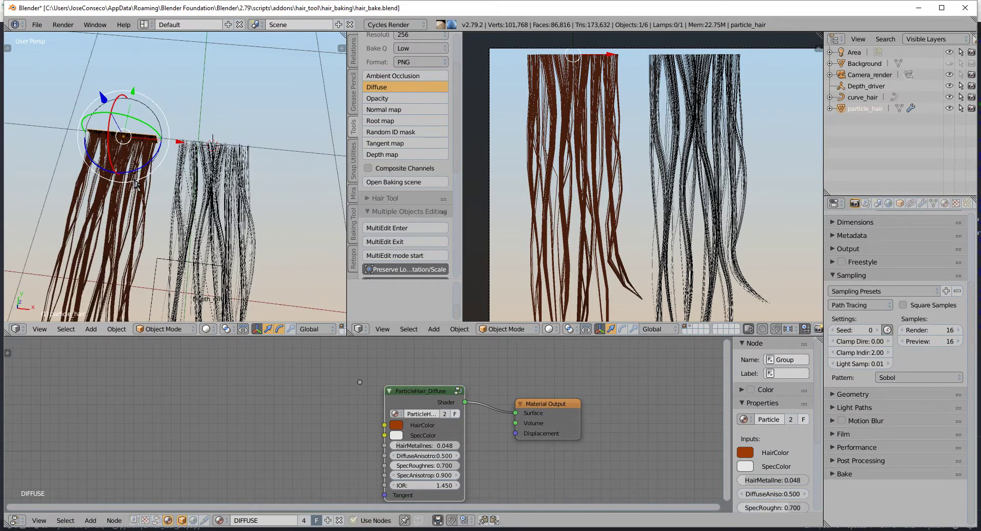
pyautogui.scroll(2, 187, 167)
pyautogui.press('g')
pyautogui.rightClick(196, 152)
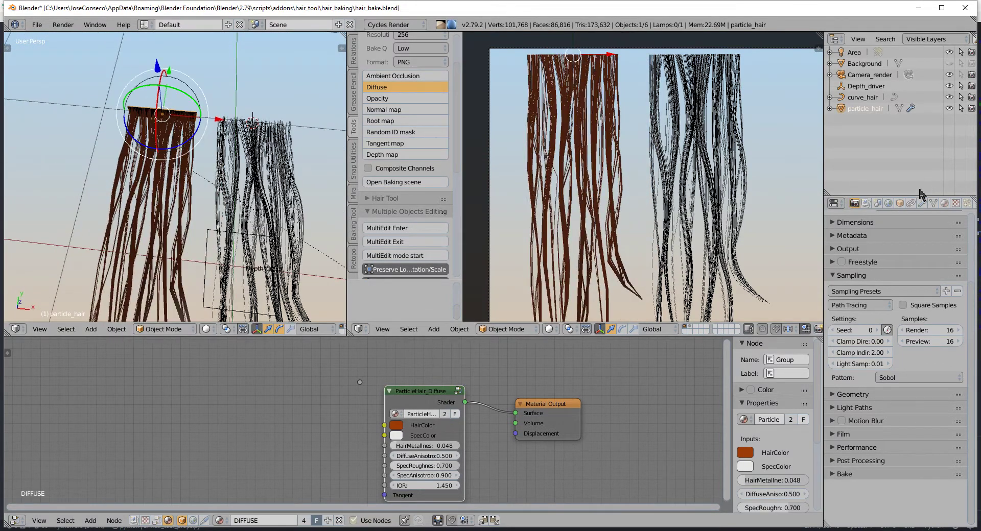
pyautogui.click(963, 205)
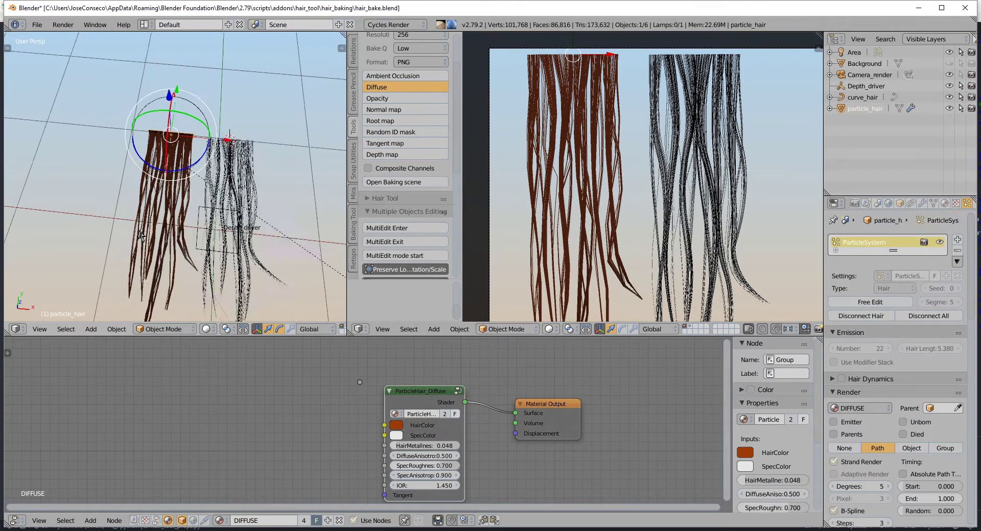
pyautogui.scroll(-4, 925, 422)
pyautogui.scroll(-5, 925, 422)
pyautogui.scroll(-5, 926, 422)
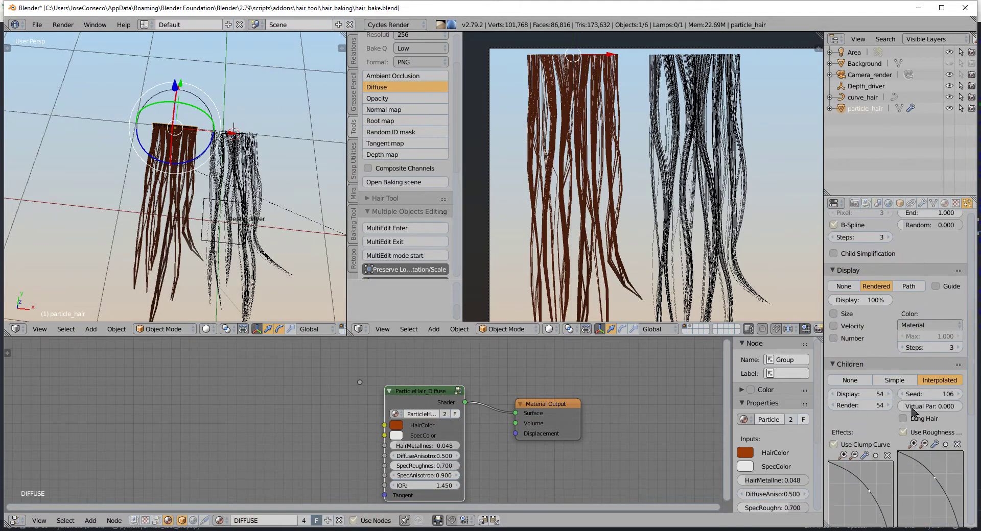
pyautogui.scroll(-5, 926, 422)
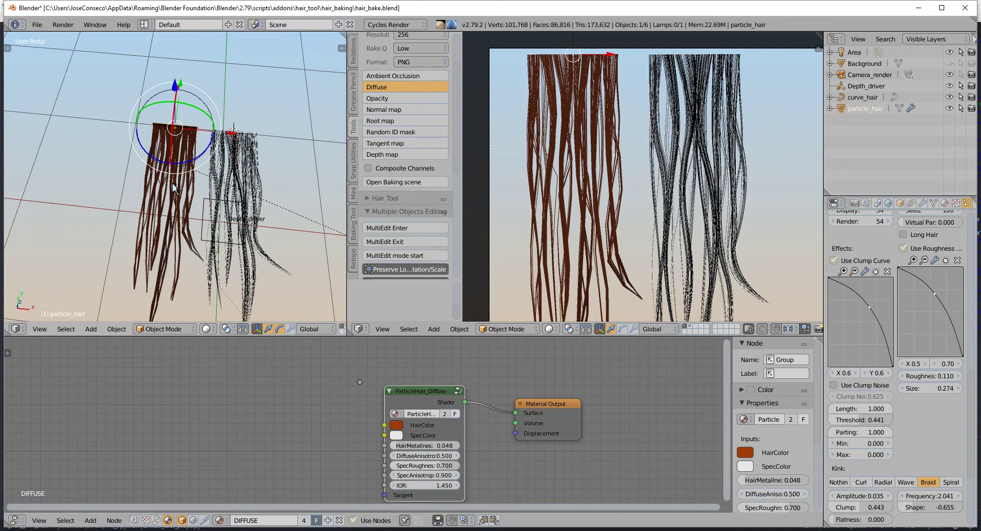
pyautogui.moveTo(174, 188); pyautogui.dragTo(182, 194, button='middle')
pyautogui.scroll(-2, 935, 357)
pyautogui.scroll(3, 944, 363)
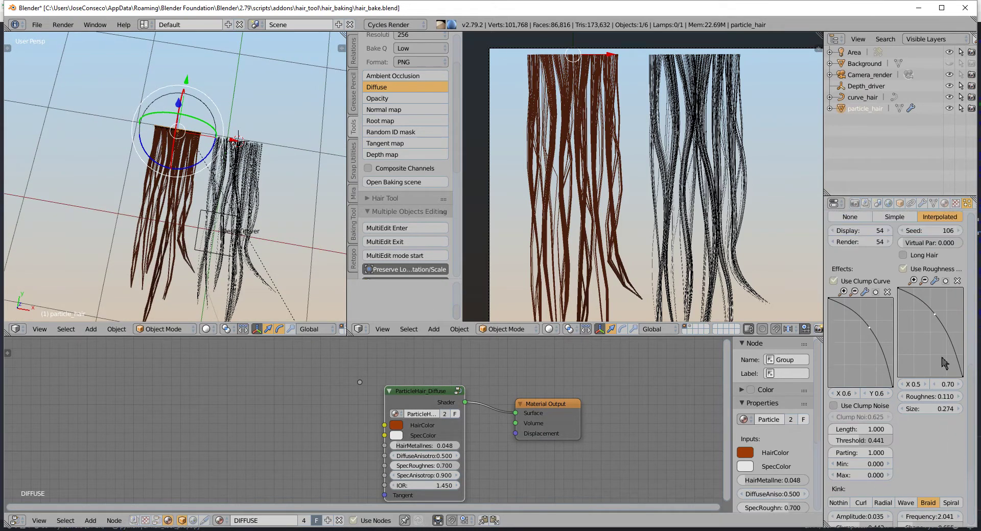
pyautogui.scroll(2, 943, 358)
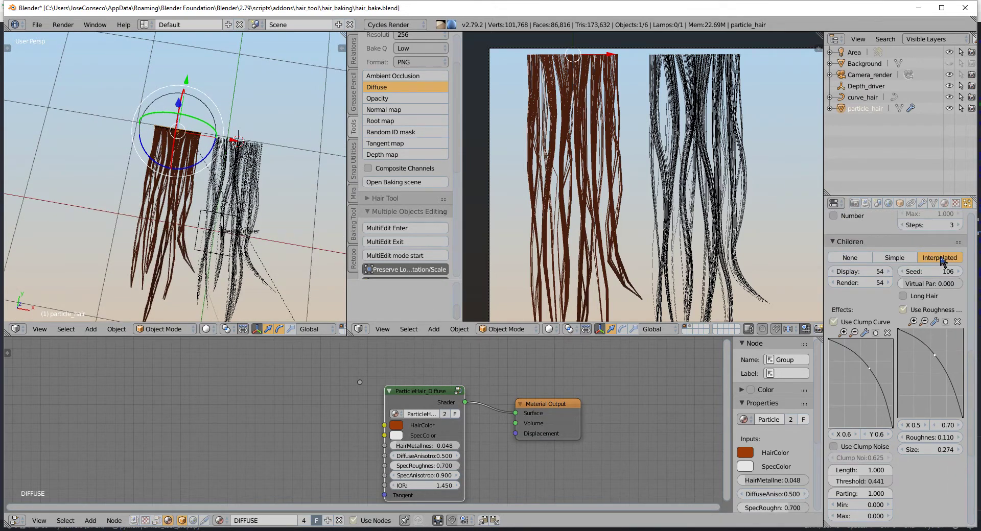
pyautogui.rightClick(230, 170)
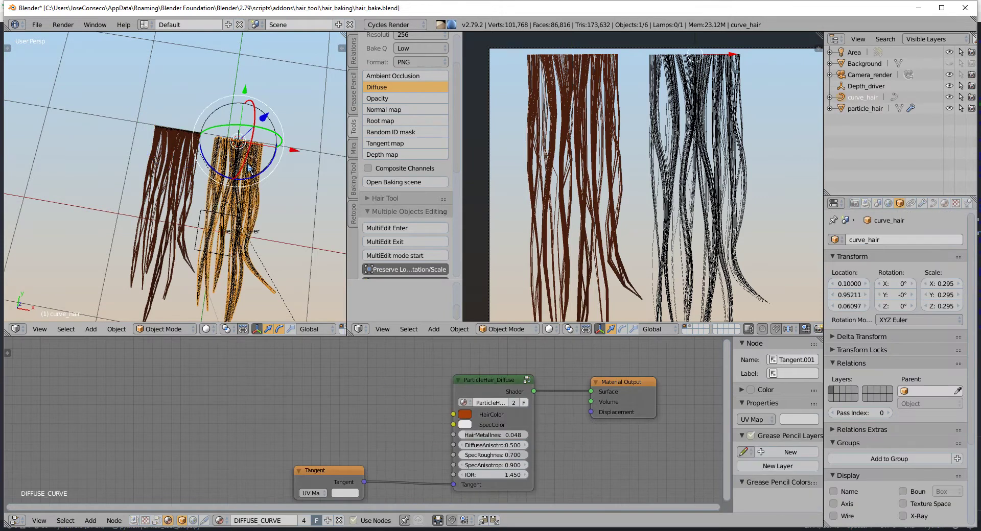
pyautogui.moveTo(250, 169); pyautogui.dragTo(181, 156, button='middle')
pyautogui.press('Tab')
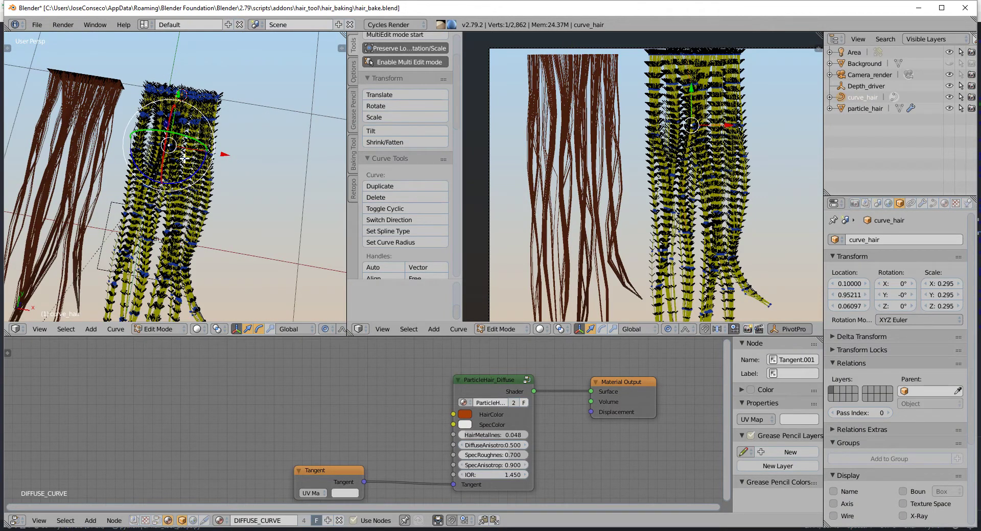
pyautogui.press('Tab')
pyautogui.moveTo(184, 159); pyautogui.dragTo(194, 146, button='middle')
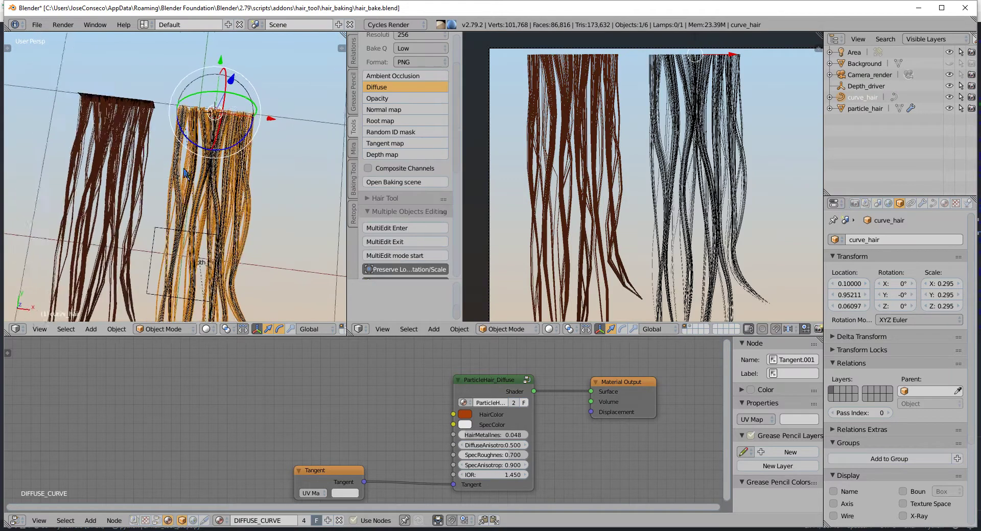
pyautogui.rightClick(125, 135)
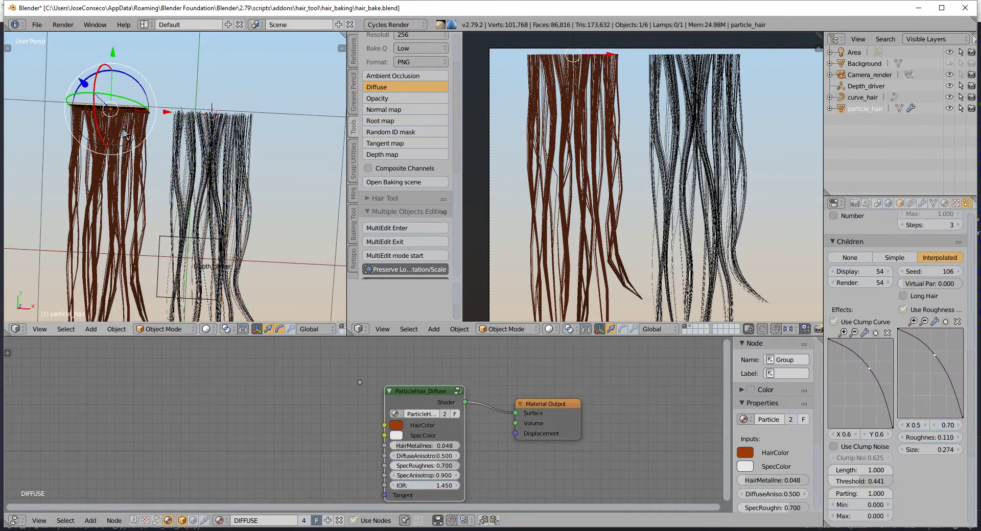
pyautogui.moveTo(157, 150)
pyautogui.mouseDown(button='middle')
pyautogui.moveTo(191, 151)
pyautogui.moveTo(151, 163)
pyautogui.moveTo(160, 162)
pyautogui.moveTo(159, 202)
pyautogui.mouseUp(button='middle')
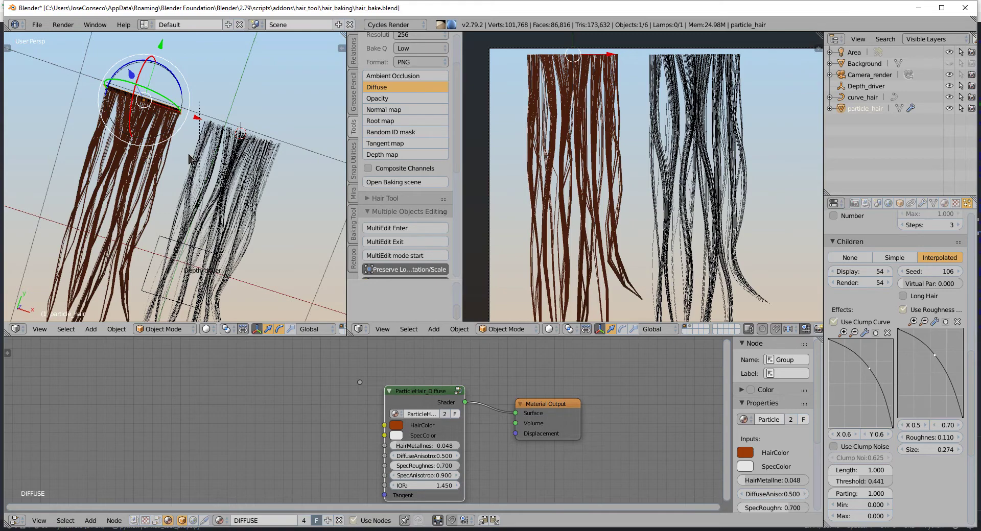
pyautogui.moveTo(151, 166)
pyautogui.mouseDown(button='middle')
pyautogui.moveTo(135, 150)
pyautogui.moveTo(158, 151)
pyautogui.mouseUp(button='middle')
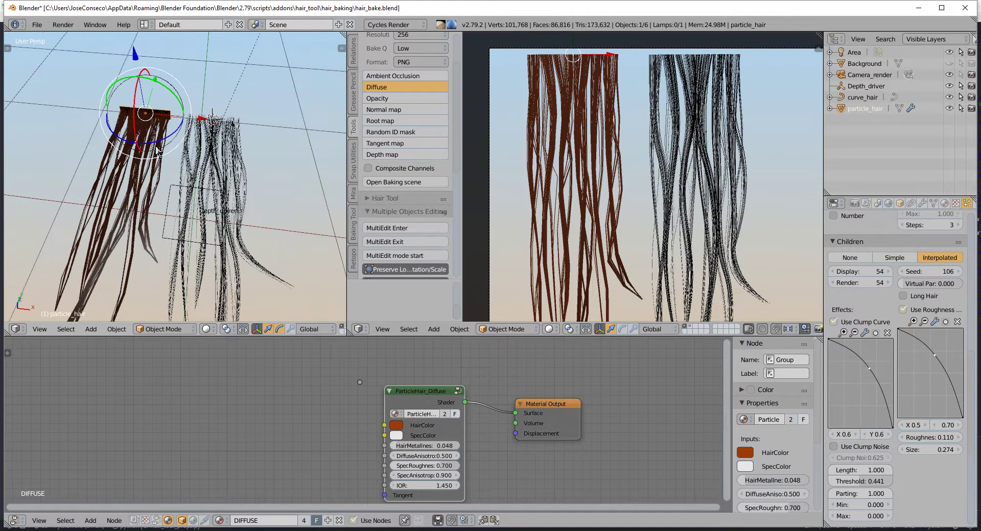
pyautogui.rightClick(214, 144)
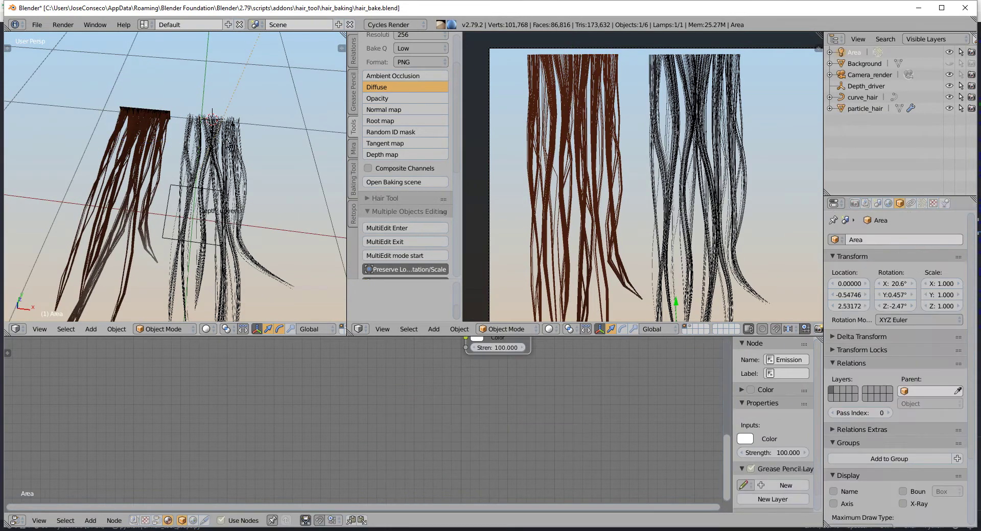
pyautogui.moveTo(241, 144); pyautogui.dragTo(205, 147, button='middle')
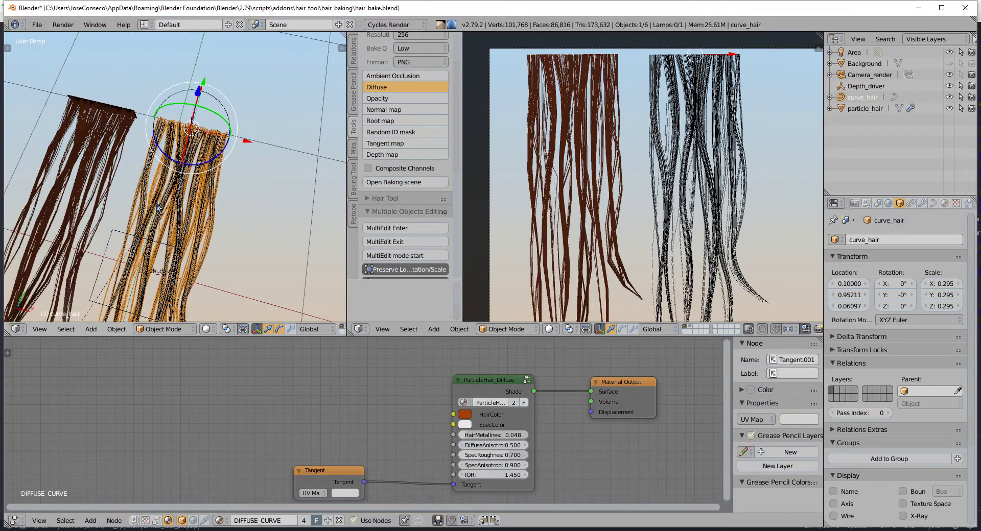
pyautogui.hotkey('shift', 'a')
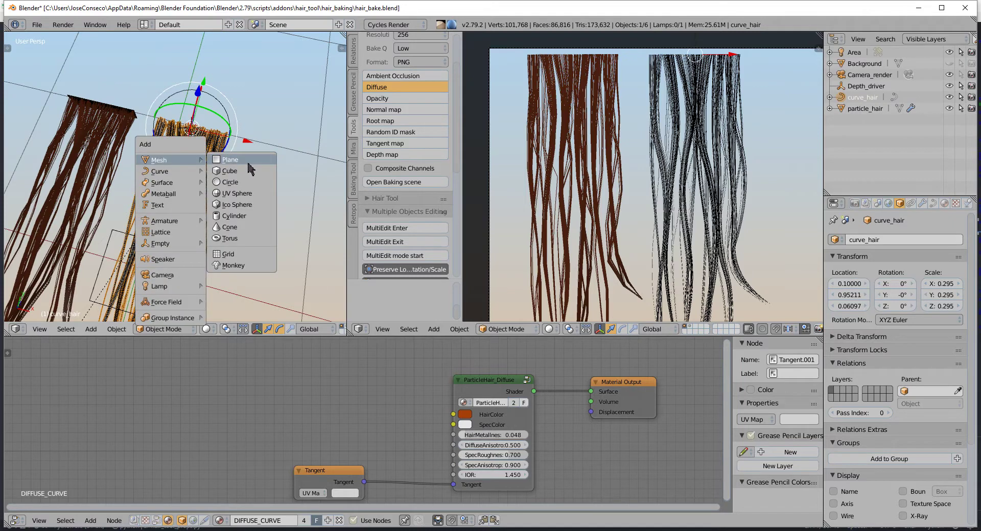
pyautogui.click(243, 160)
pyautogui.moveTo(243, 161)
pyautogui.mouseDown(button='middle')
pyautogui.moveTo(287, 87)
pyautogui.moveTo(247, 114)
pyautogui.moveTo(248, 158)
pyautogui.moveTo(246, 116)
pyautogui.mouseUp(button='middle')
pyautogui.press('r')
pyautogui.click(237, 98)
pyautogui.rightClick(249, 158)
pyautogui.keyDown('shift'); pyautogui.rightClick(247, 116); pyautogui.keyUp('shift')
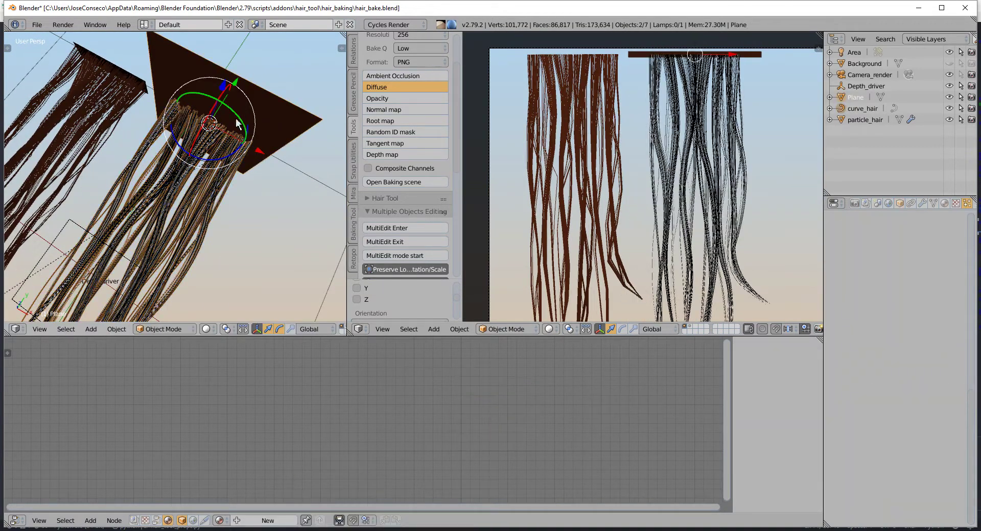
pyautogui.hotkey('ctrl', 'shift', 'h')
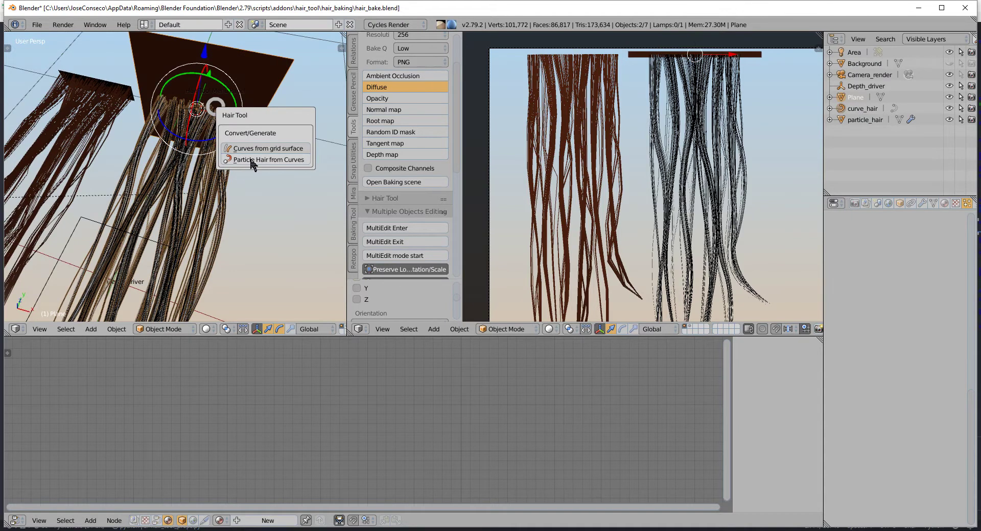
pyautogui.click(270, 161)
pyautogui.scroll(-4, 269, 157)
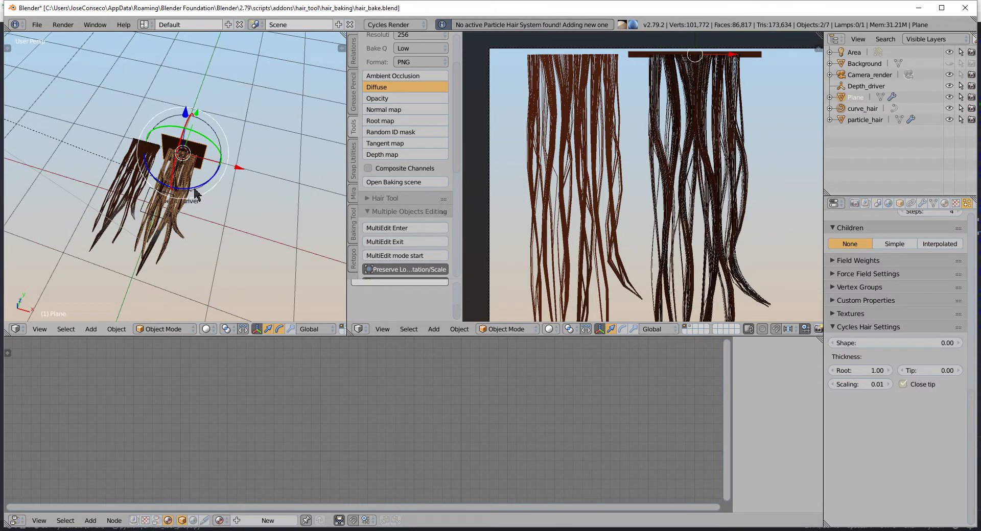
pyautogui.moveTo(269, 158); pyautogui.dragTo(223, 191, button='middle')
pyautogui.scroll(3, 223, 191)
pyautogui.scroll(2, 222, 191)
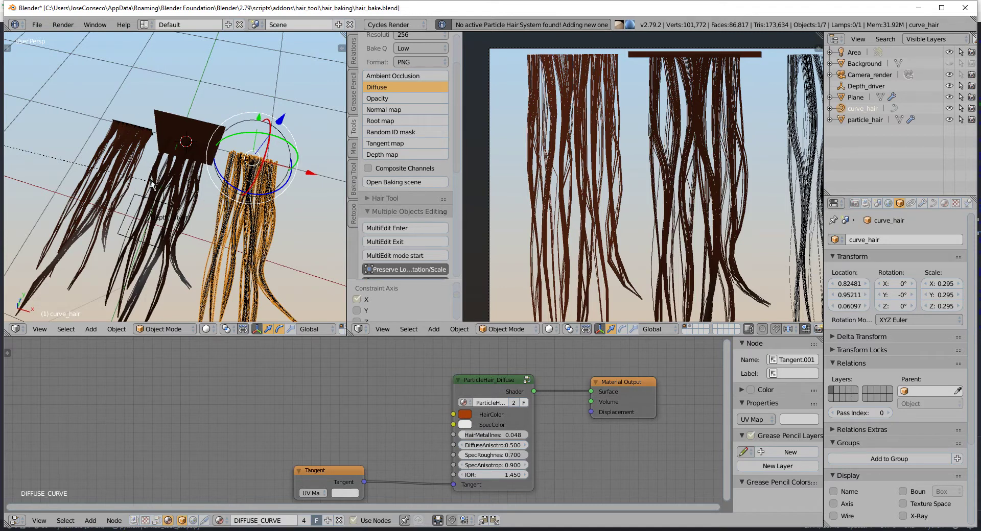
pyautogui.rightClick(192, 164)
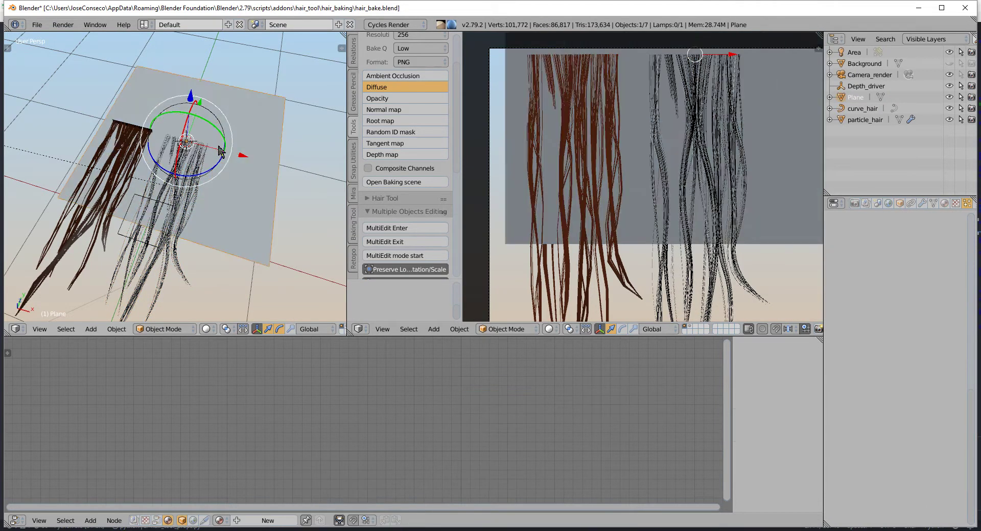
pyautogui.press('x')
pyautogui.click(204, 113)
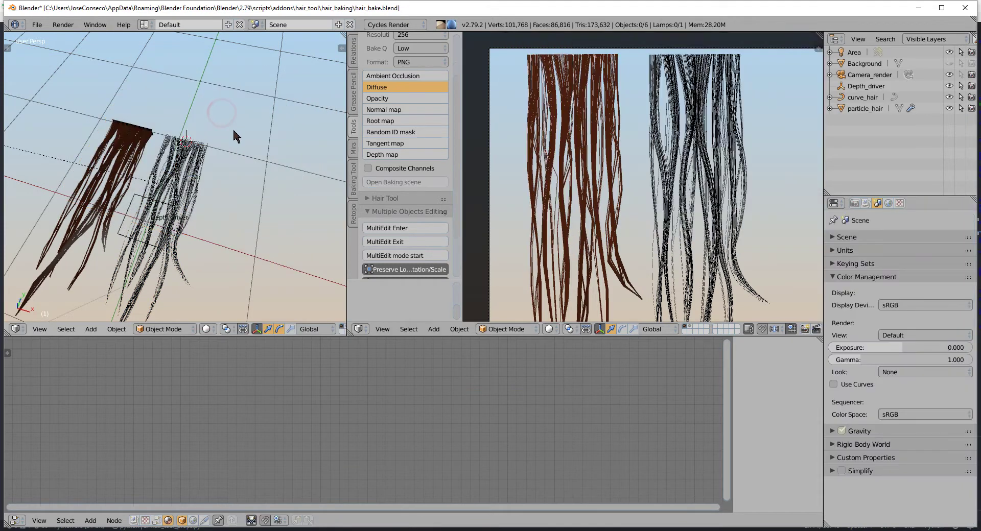
pyautogui.rightClick(190, 159)
pyautogui.press('KP_Decimal')
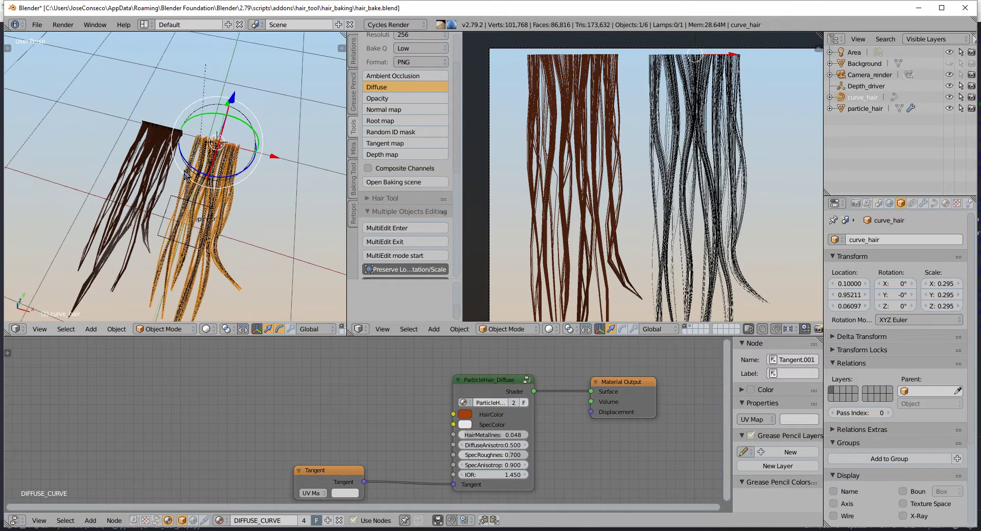
pyautogui.moveTo(223, 163); pyautogui.dragTo(231, 179, button='middle')
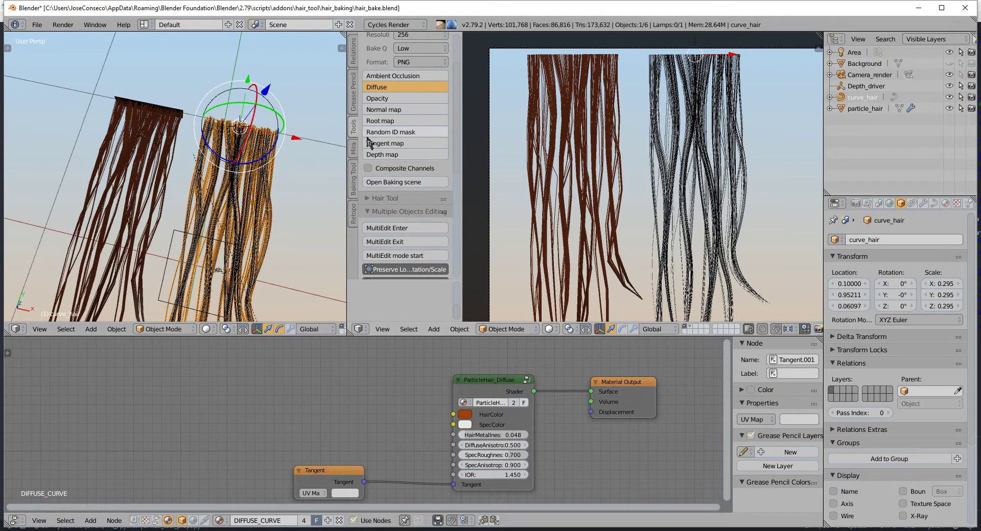
pyautogui.scroll(3, 432, 145)
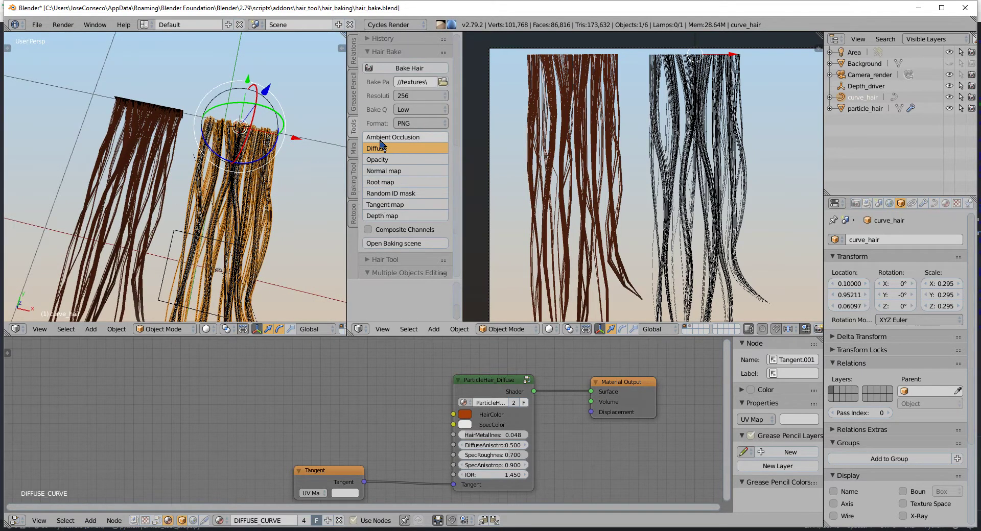
pyautogui.rightClick(127, 142)
pyautogui.rightClick(210, 131)
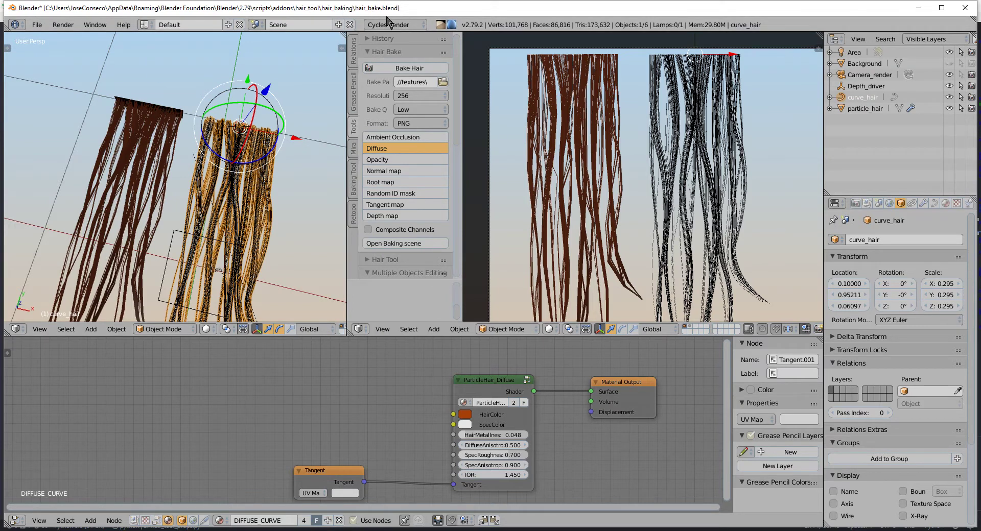
pyautogui.click(35, 28)
# Step: Save the file as hair_bake.blend in C:\tmp
pyautogui.click(66, 124)
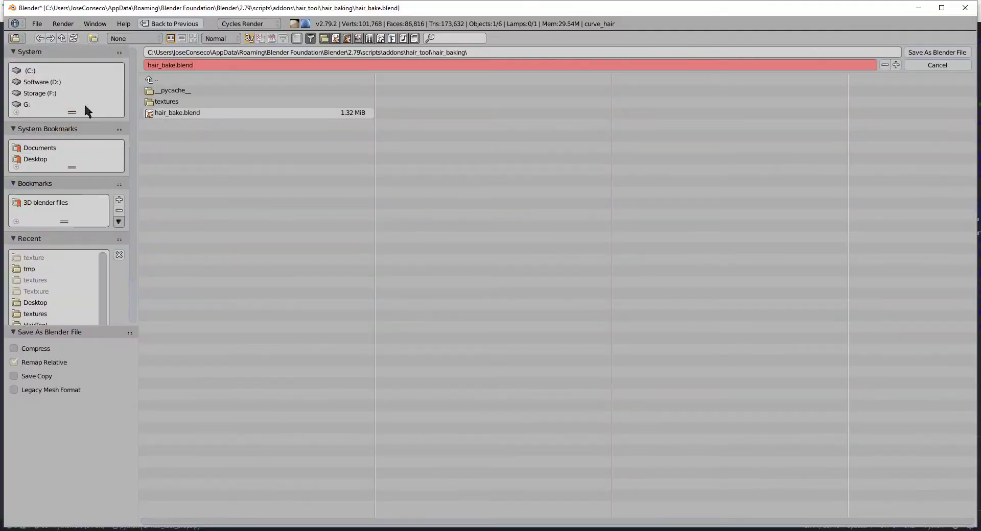
pyautogui.click(31, 71)
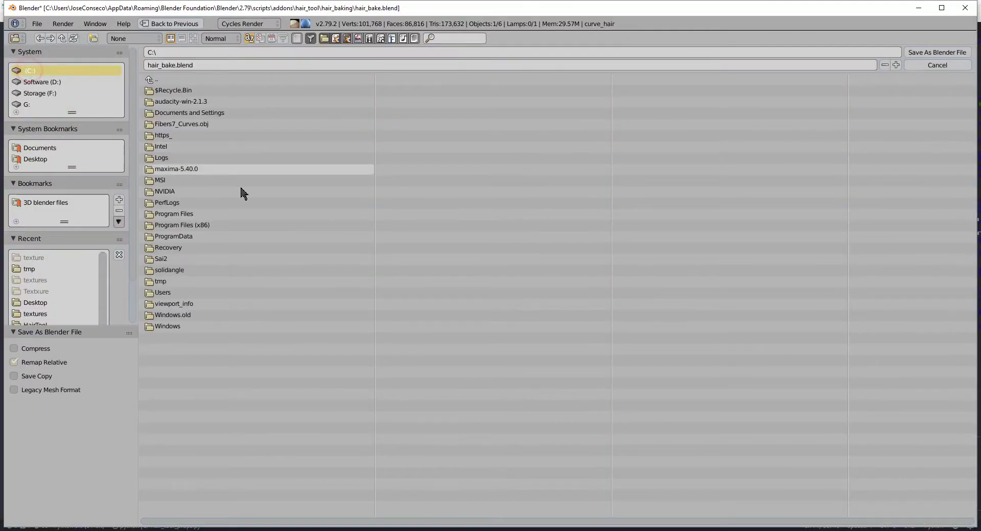
pyautogui.click(160, 282)
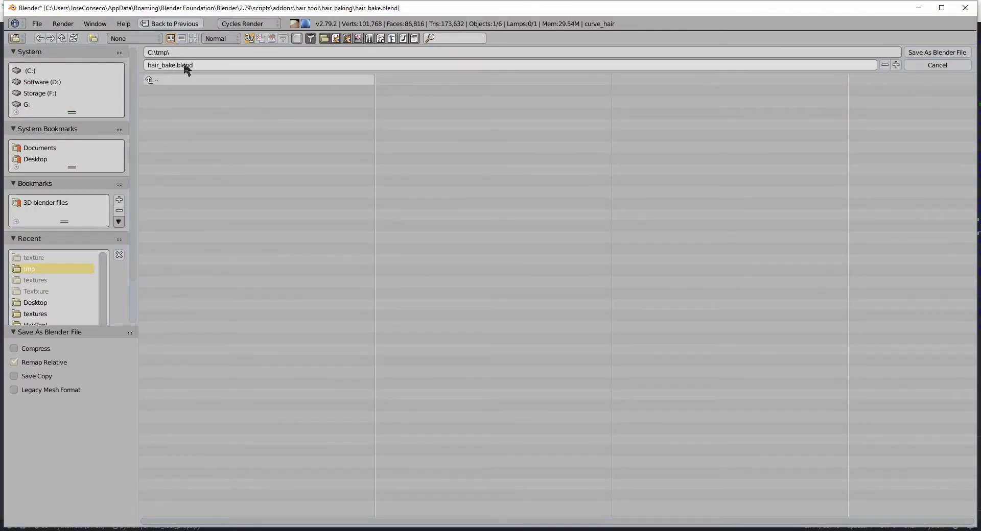
pyautogui.click(937, 53)
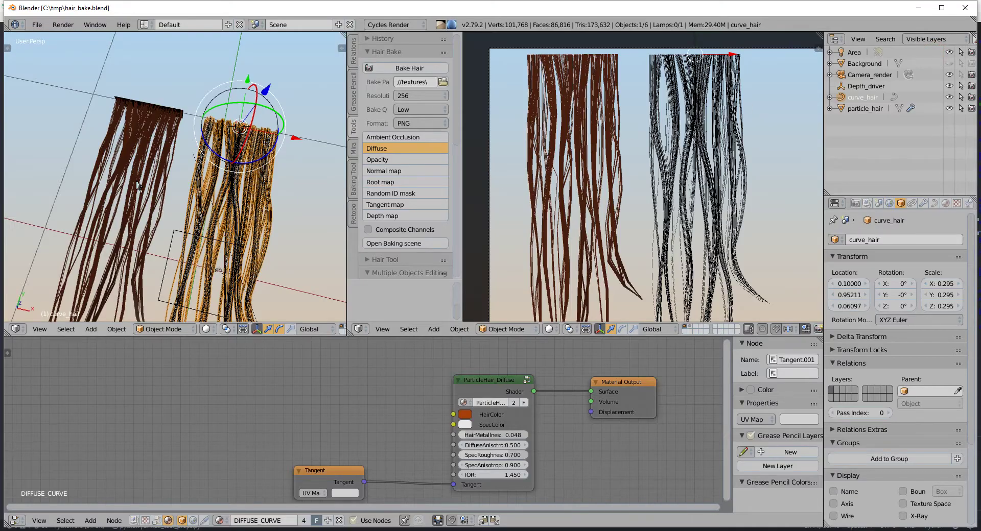
# Step: Create a new 'texture' folder in C:\tmp and set it as the hair bake path
pyautogui.keyDown('shift'); pyautogui.moveTo(169, 189); pyautogui.dragTo(163, 181, button='middle'); pyautogui.keyUp('shift')
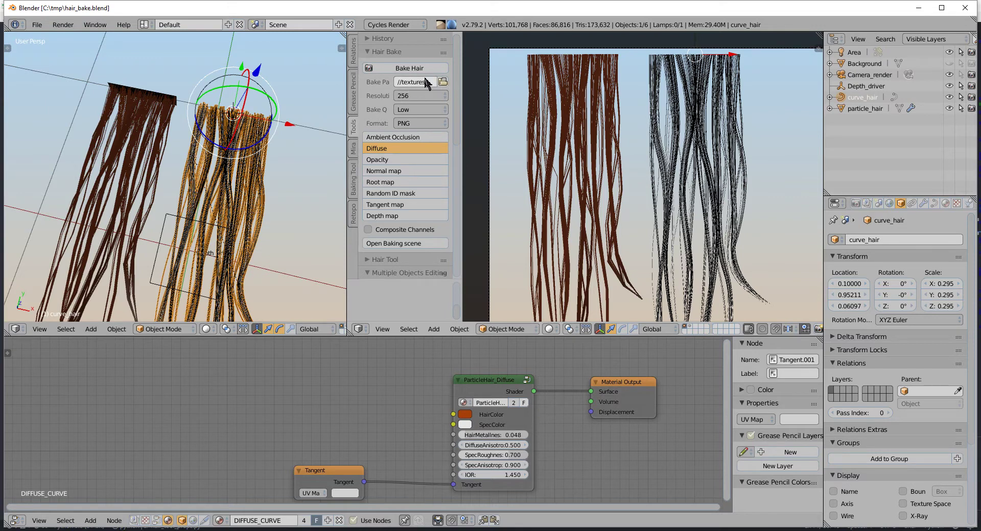
pyautogui.click(442, 82)
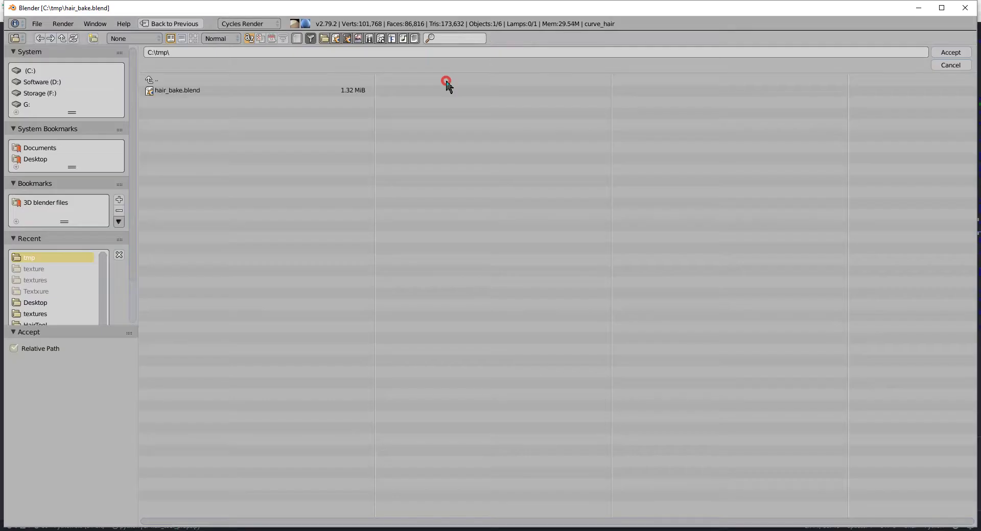
pyautogui.click(93, 39)
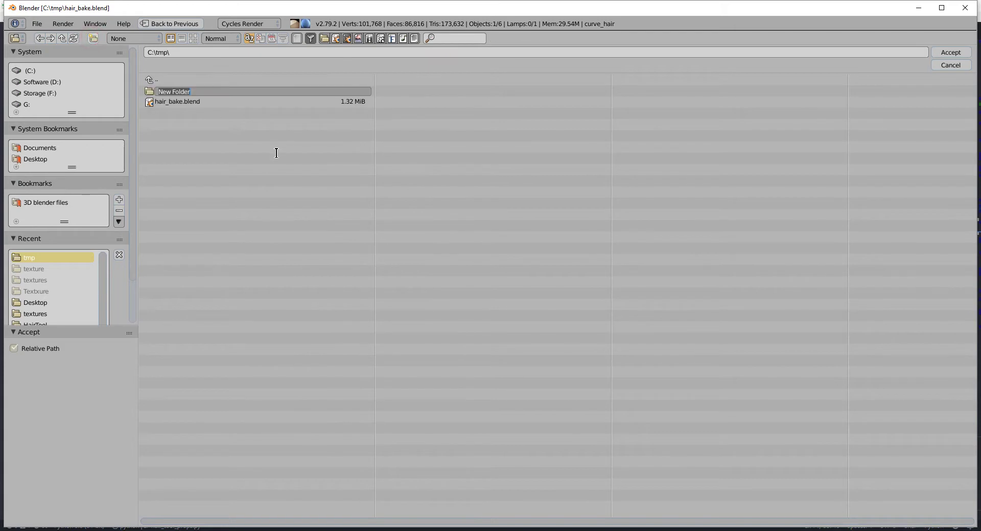
pyautogui.write('textu')
pyautogui.write('re')
pyautogui.press('Return')
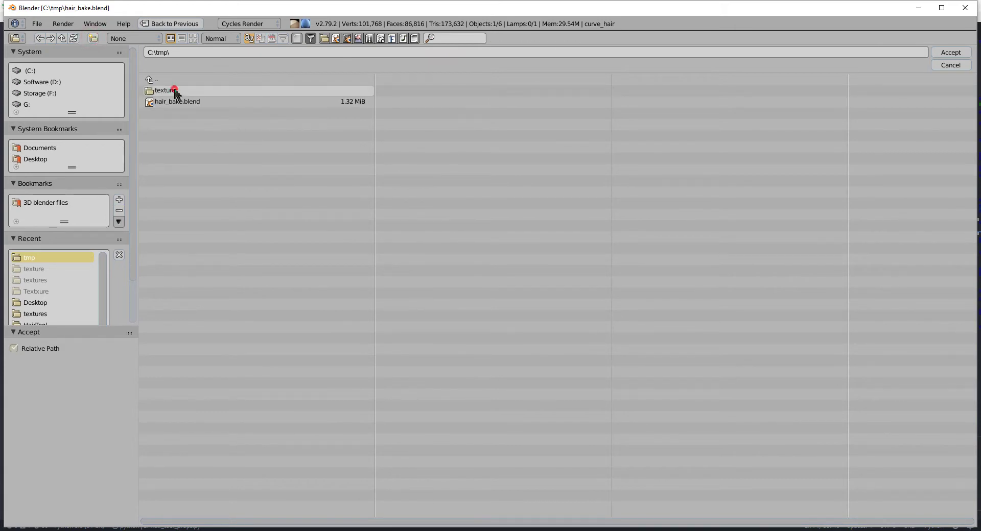
pyautogui.click(174, 92)
pyautogui.click(951, 53)
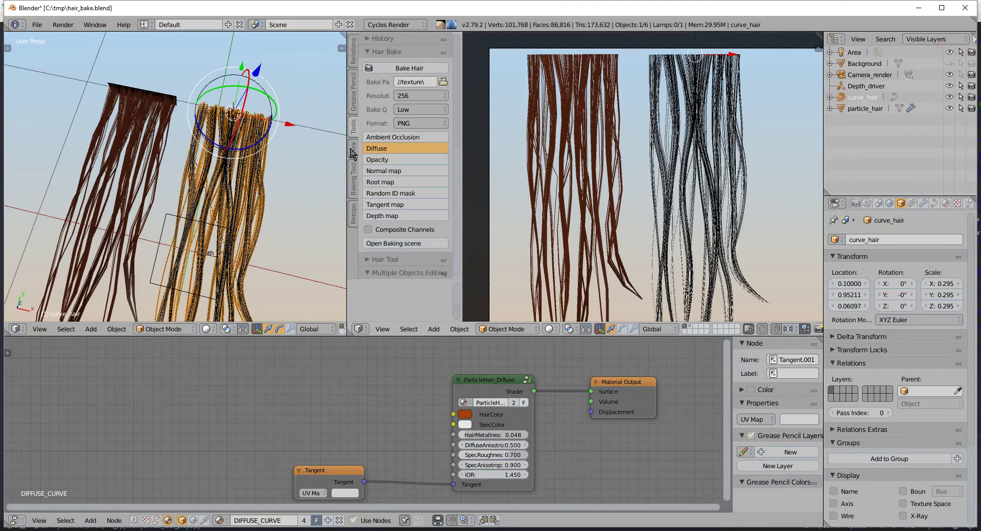
# Step: Set hair bake resolution to 512, keeping Low quality, PNG format and the Diffuse map
pyautogui.click(416, 96)
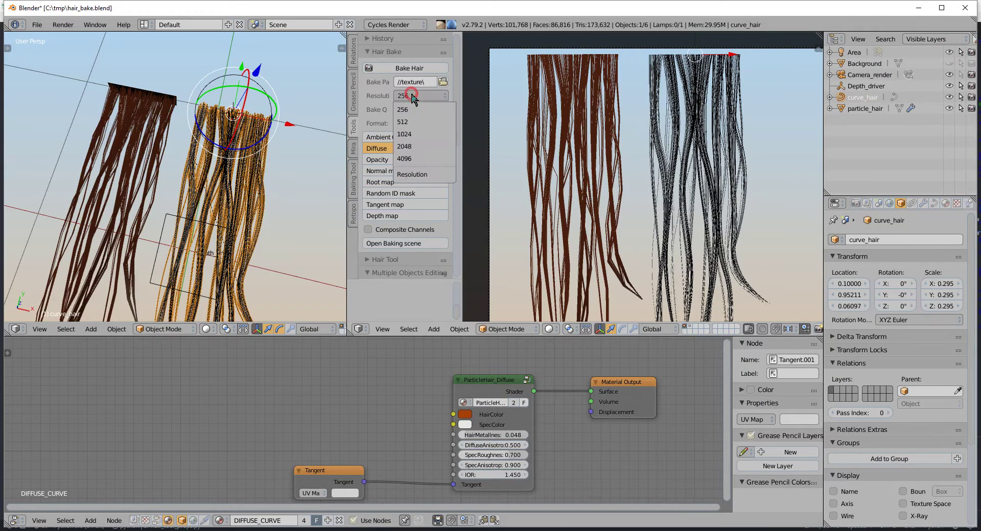
pyautogui.click(402, 124)
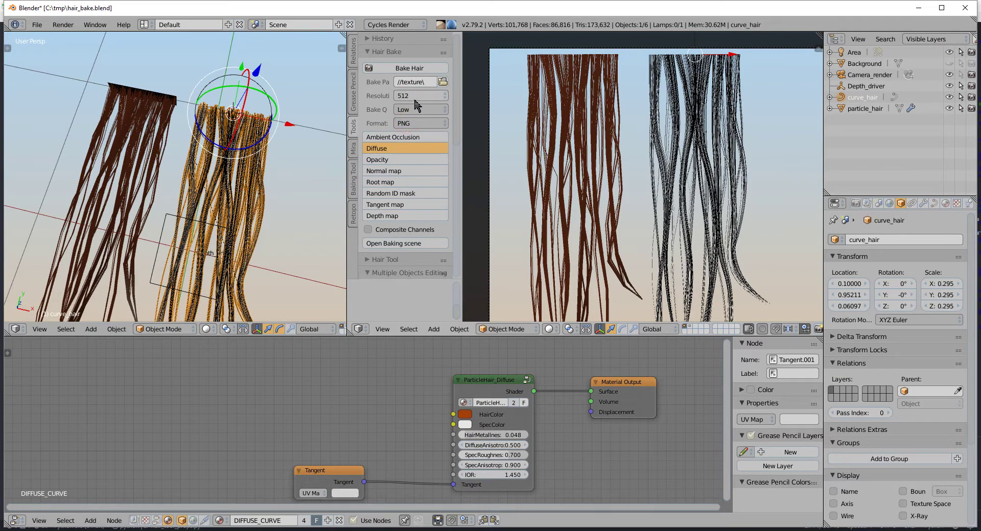
pyautogui.click(411, 114)
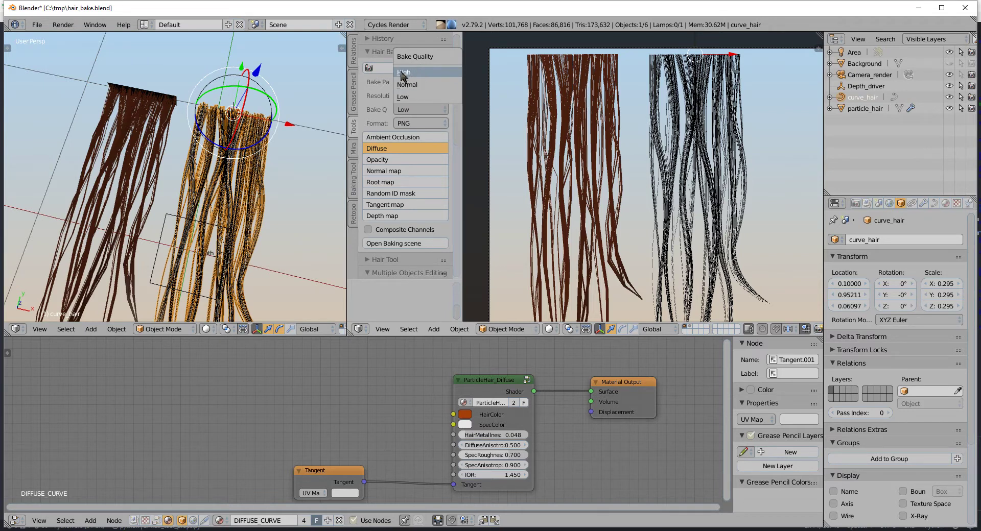
pyautogui.click(409, 111)
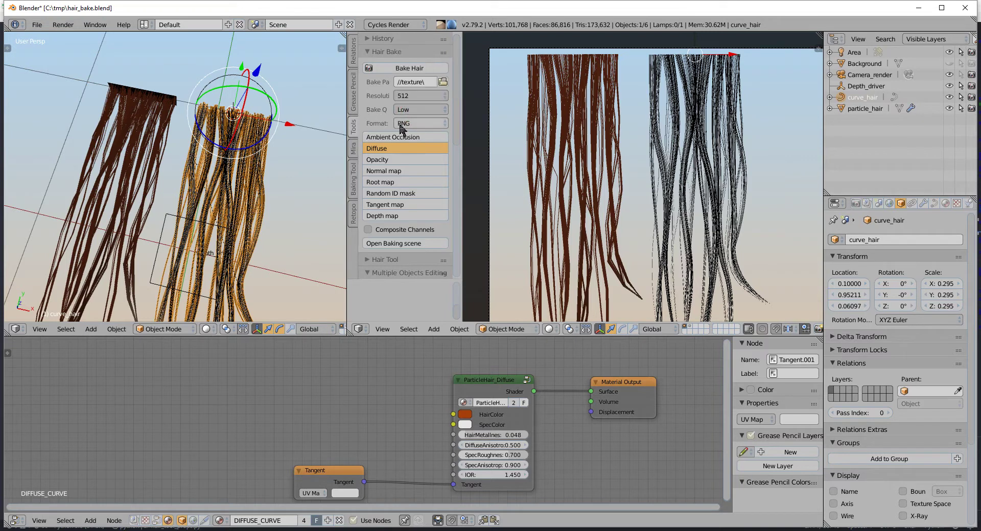
pyautogui.click(402, 123)
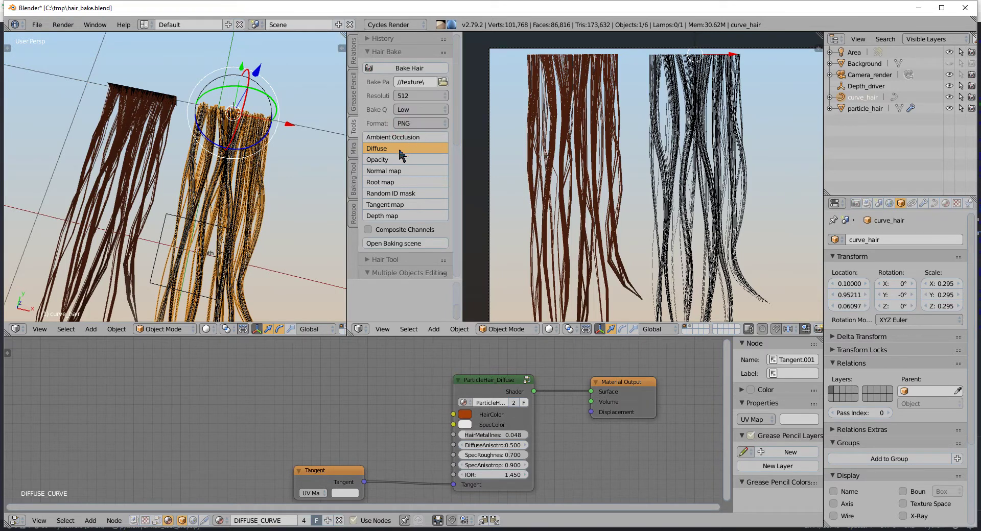
pyautogui.click(408, 137)
pyautogui.click(433, 149)
pyautogui.click(549, 329)
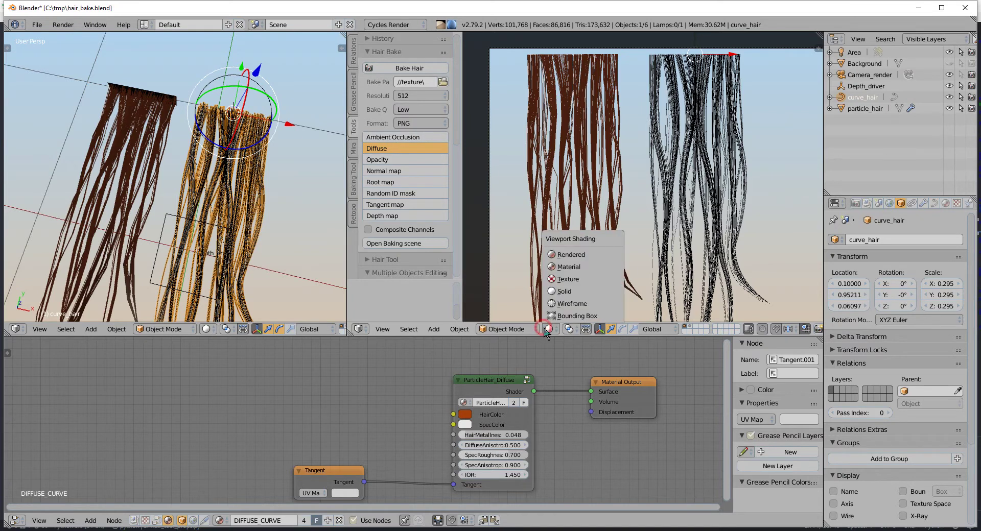
# Step: Show the right viewport as a live Cycles render, zoom both views, and preview Ambient Occlusion
pyautogui.click(569, 256)
pyautogui.scroll(-2, 639, 208)
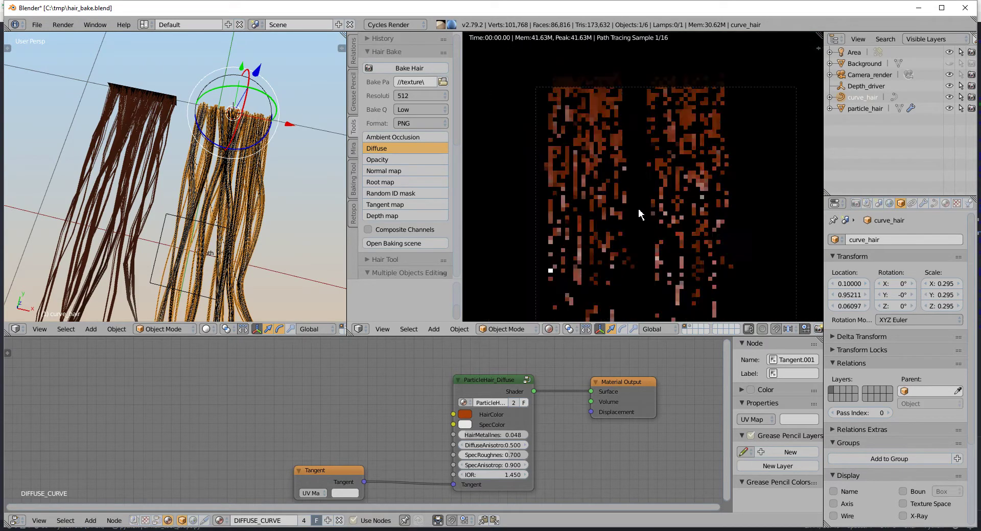
pyautogui.scroll(-1, 642, 204)
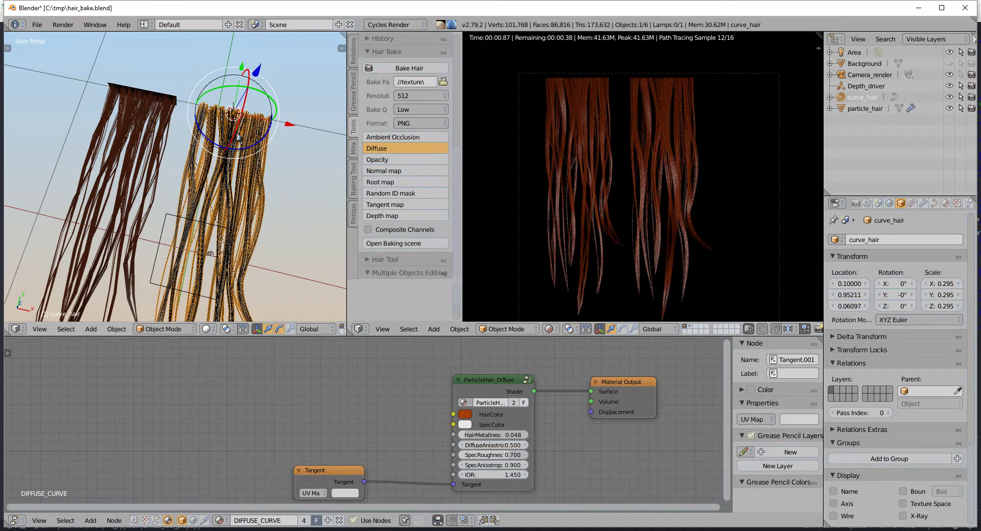
pyautogui.scroll(-4, 173, 177)
pyautogui.scroll(-3, 174, 177)
pyautogui.scroll(3, 197, 148)
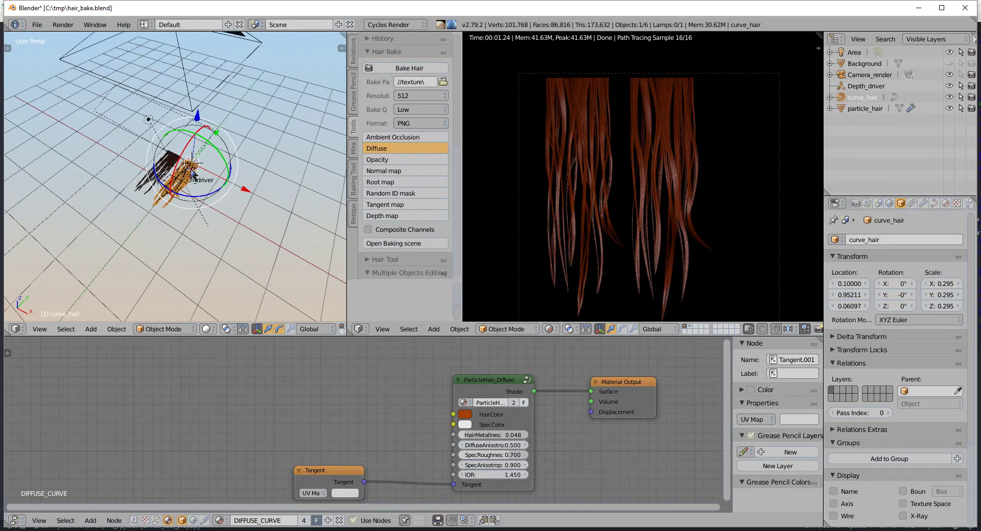
pyautogui.scroll(2, 197, 149)
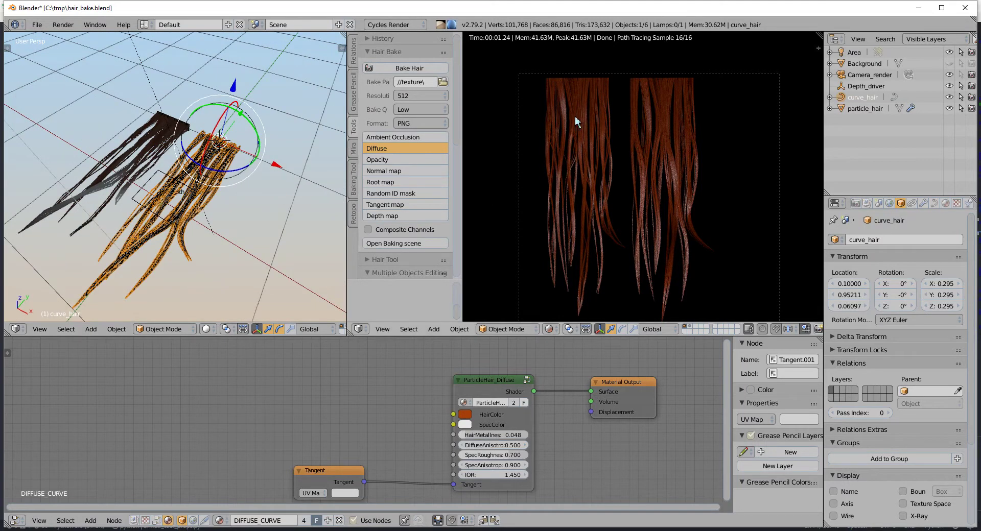
pyautogui.click(392, 138)
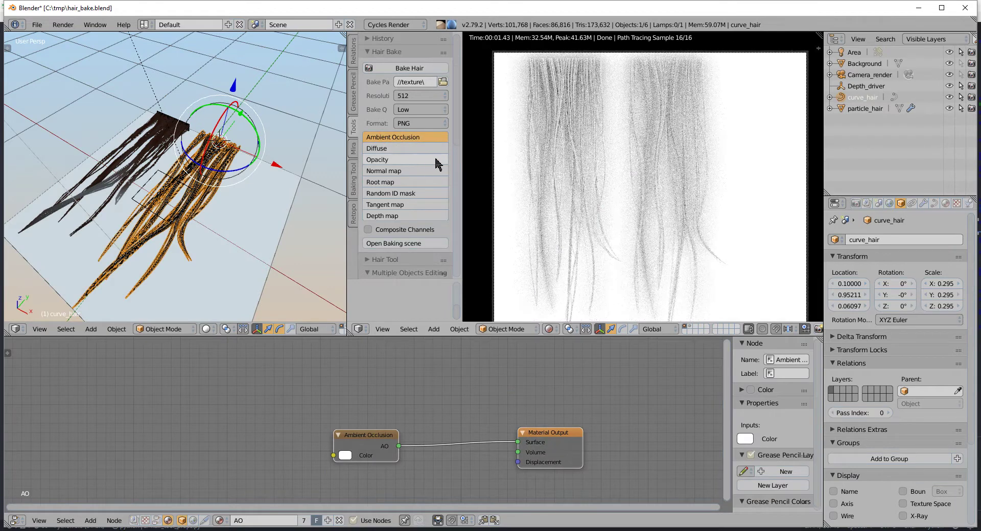
# Step: Step the hair preview through the Diffuse, Opacity, Normal, Root and Random ID mask maps
pyautogui.click(400, 149)
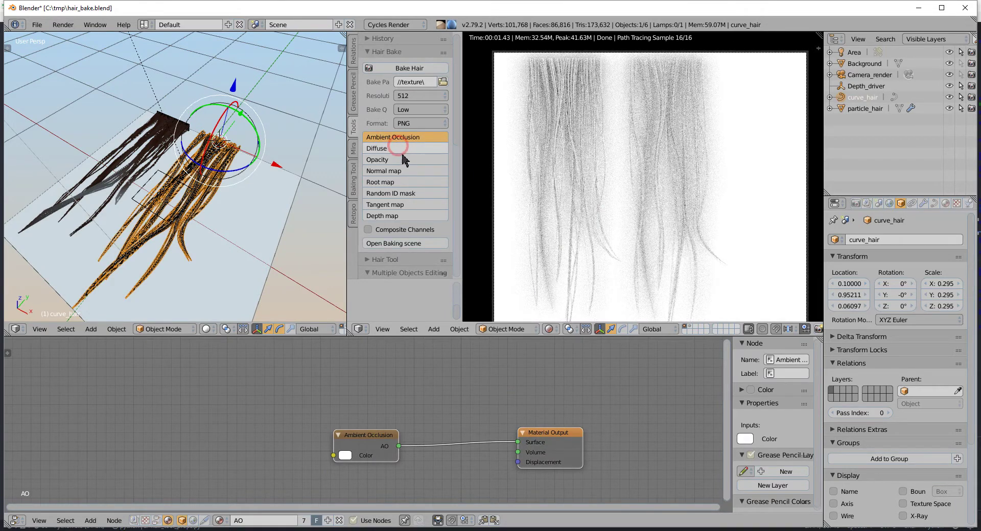
pyautogui.click(400, 158)
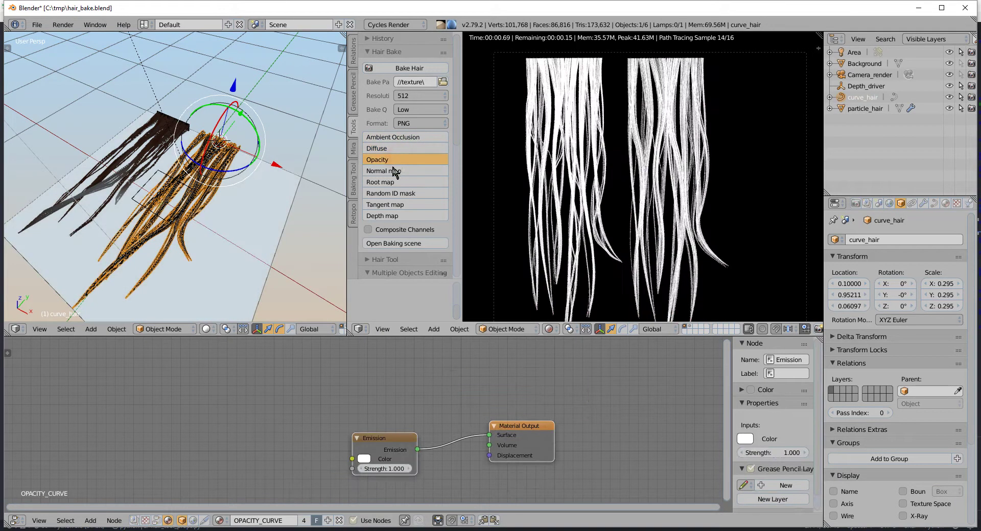
pyautogui.click(396, 171)
pyautogui.click(397, 182)
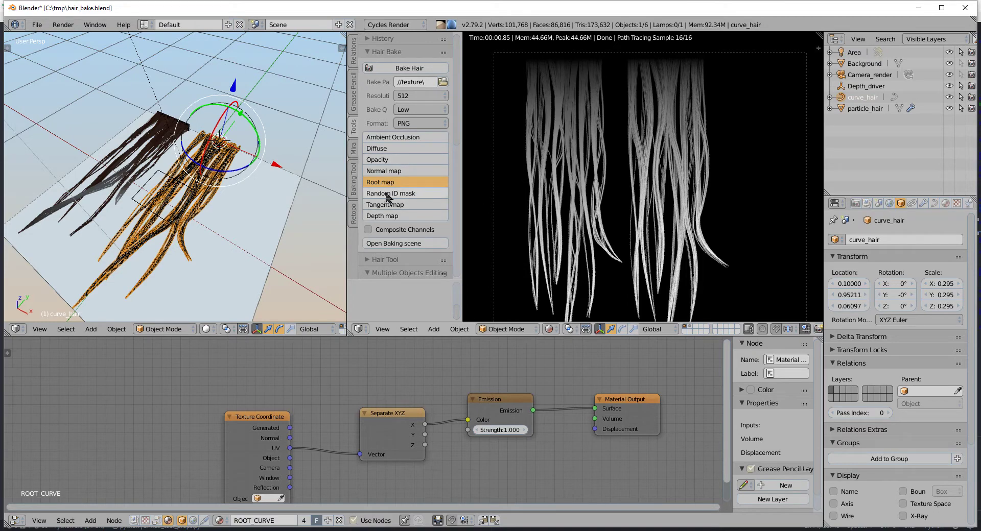
pyautogui.click(403, 193)
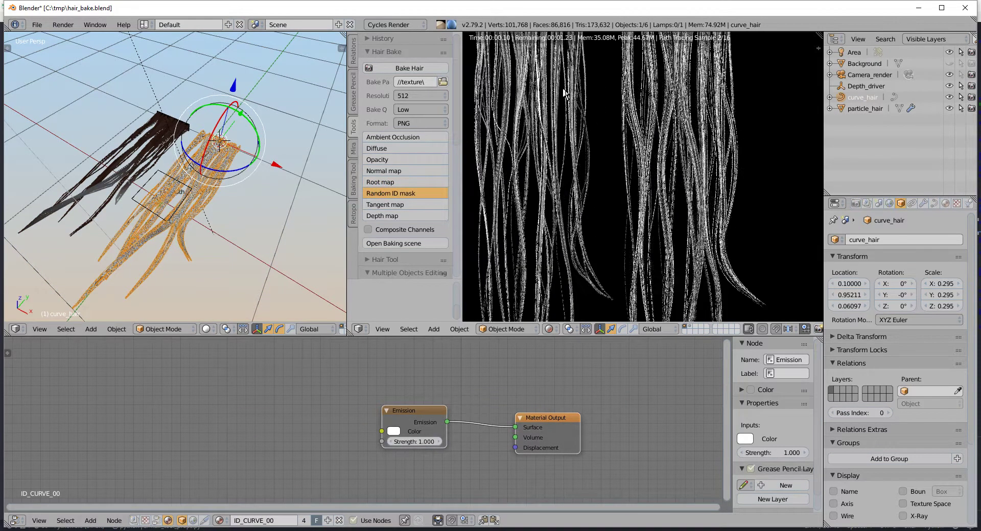
# Step: Reframe the rendered hair view and preview the Tangent and Depth maps
pyautogui.scroll(2, 562, 168)
pyautogui.scroll(2, 612, 156)
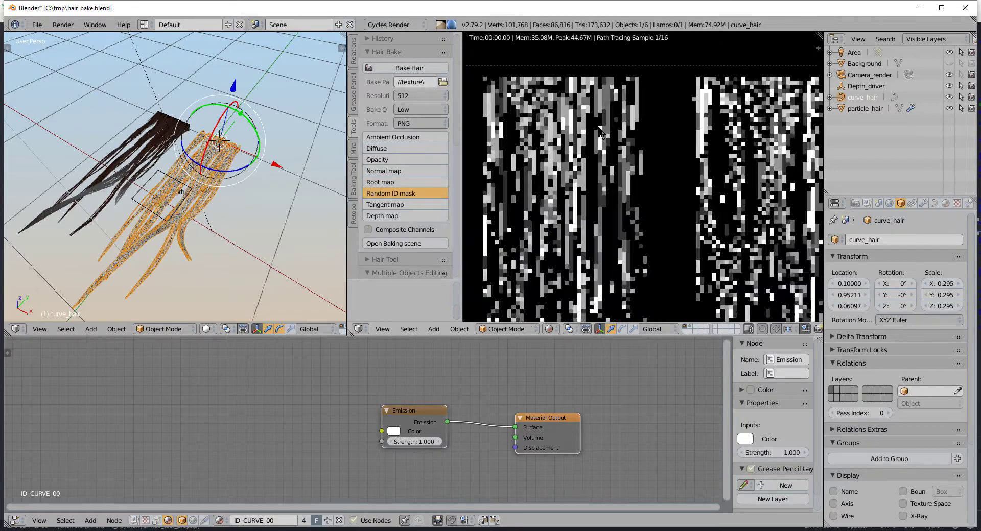
pyautogui.scroll(-1, 661, 143)
pyautogui.keyDown('shift'); pyautogui.moveTo(661, 143); pyautogui.dragTo(568, 186, button='middle'); pyautogui.keyUp('shift')
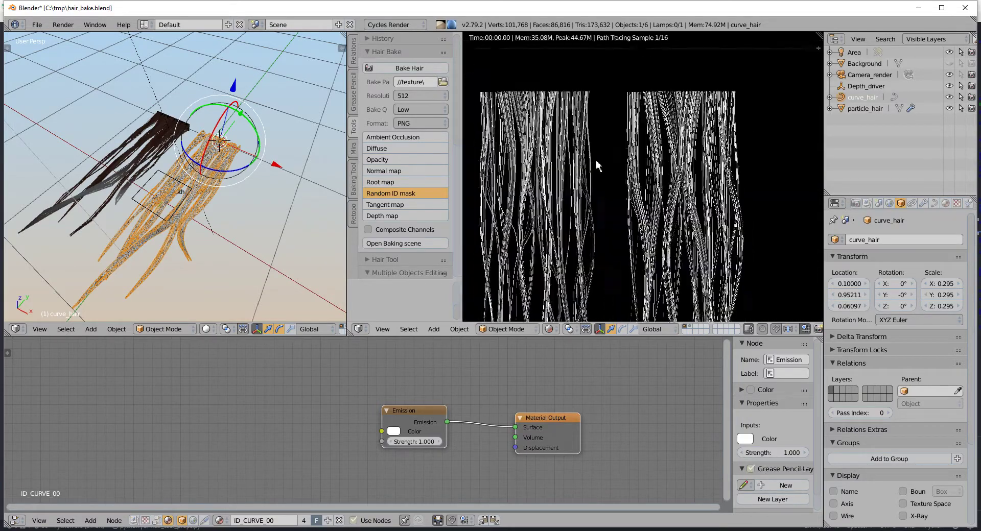
pyautogui.click(388, 206)
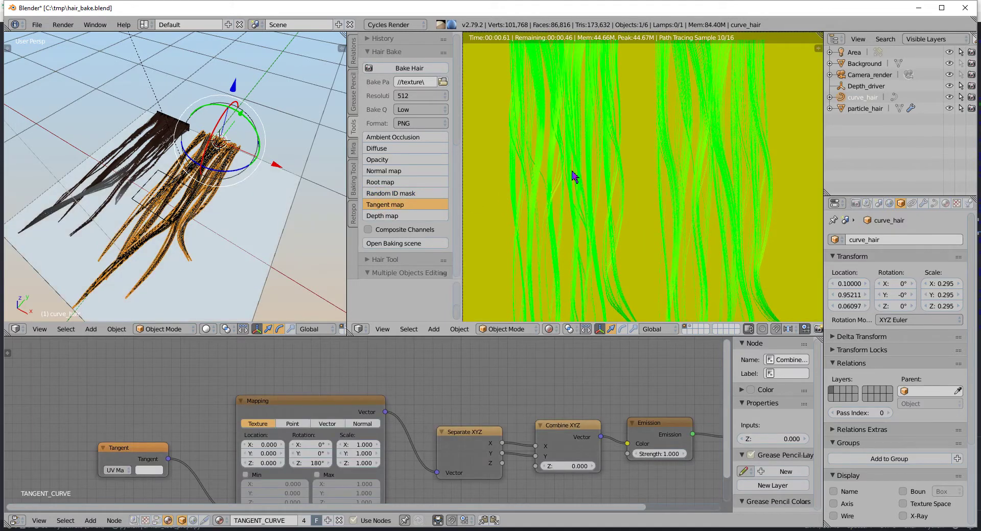
pyautogui.scroll(-3, 593, 178)
pyautogui.keyDown('shift'); pyautogui.moveTo(659, 206); pyautogui.dragTo(658, 184, button='middle'); pyautogui.keyUp('shift')
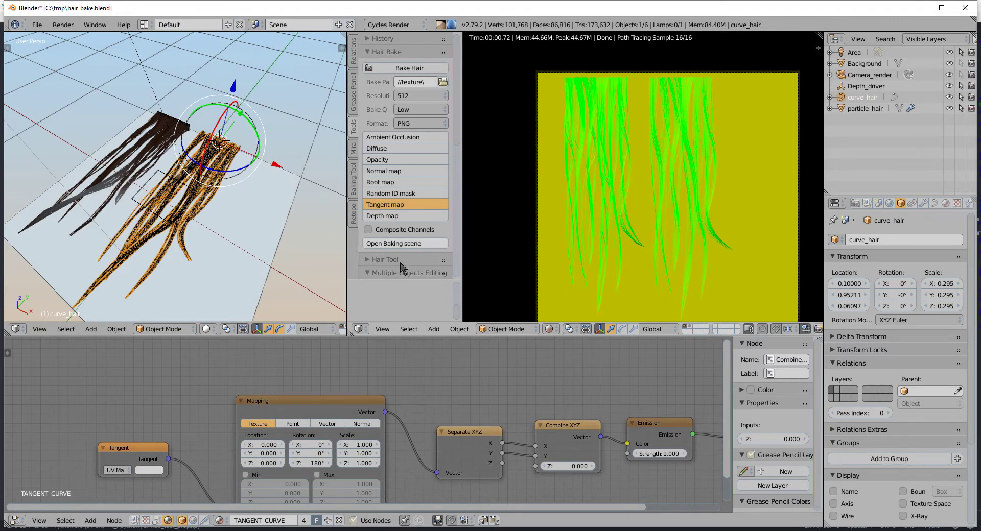
pyautogui.click(403, 216)
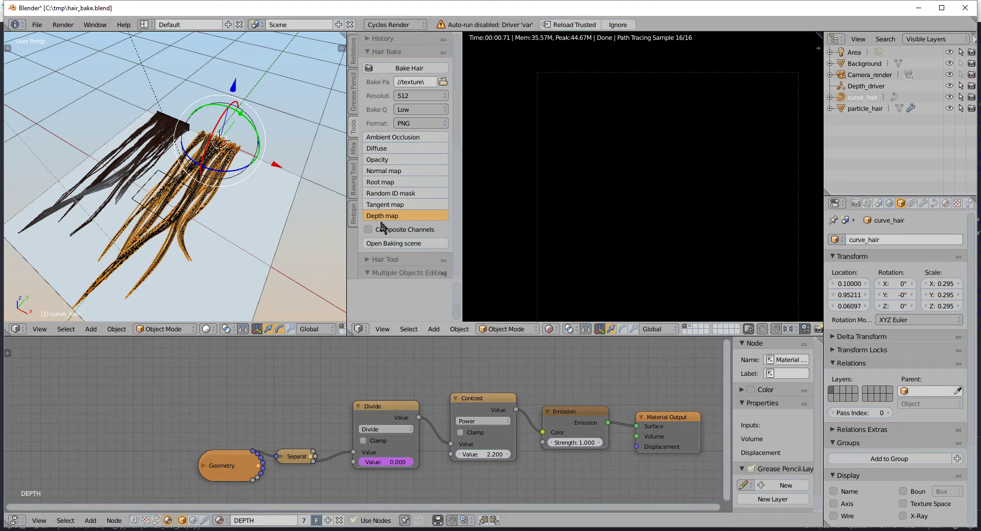
pyautogui.click(39, 25)
pyautogui.click(70, 150)
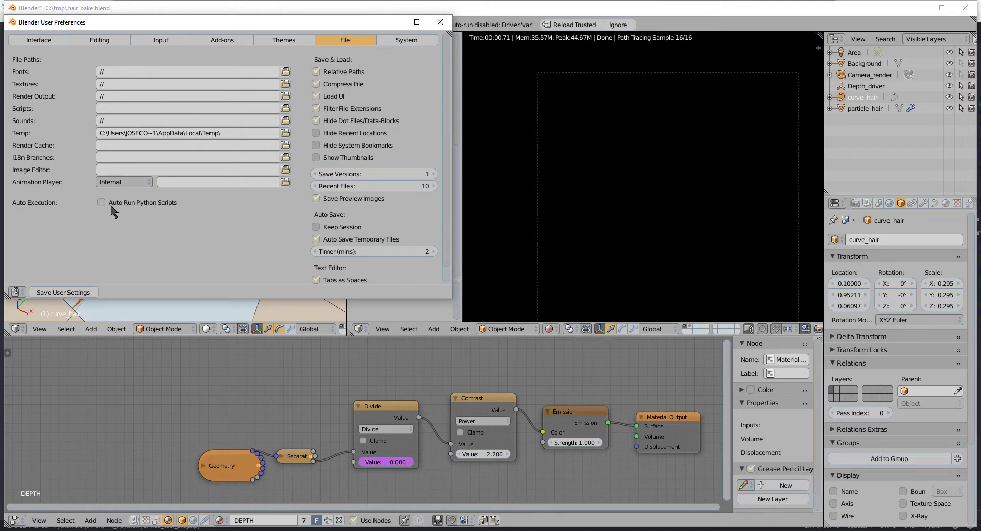
pyautogui.click(440, 22)
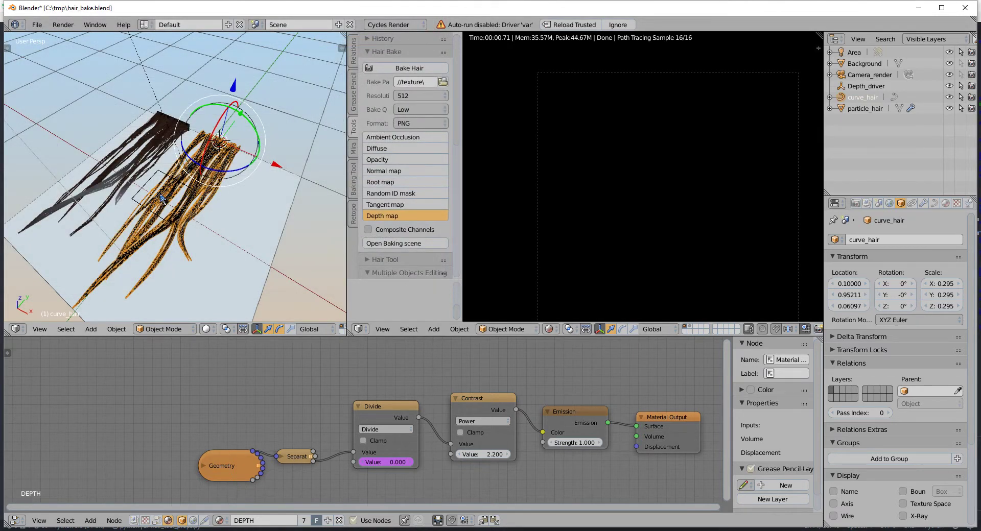
# Step: Orbit below the hair, then request reloading hair_bake with scripts trusted
pyautogui.moveTo(161, 197)
pyautogui.mouseDown(button='middle')
pyautogui.moveTo(184, 142)
pyautogui.moveTo(158, 184)
pyautogui.mouseUp(button='middle')
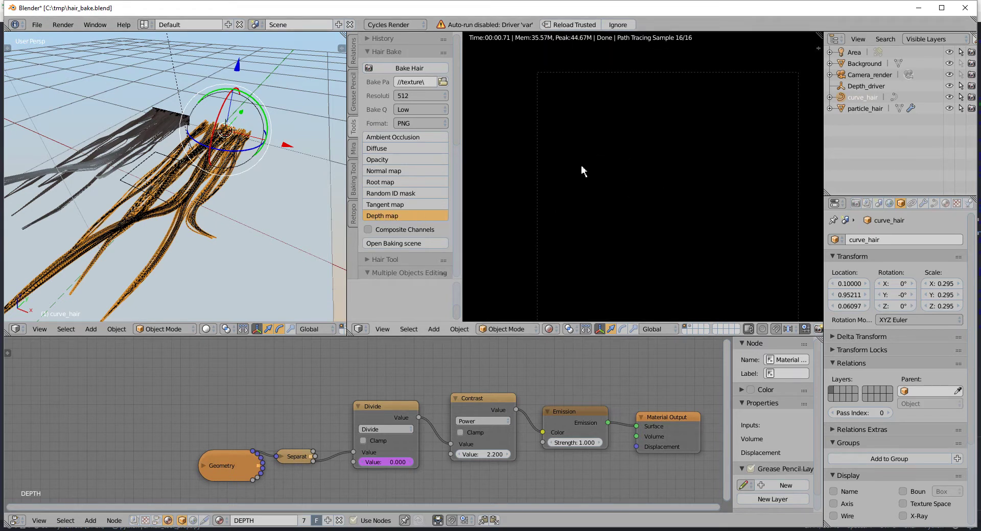
pyautogui.click(558, 26)
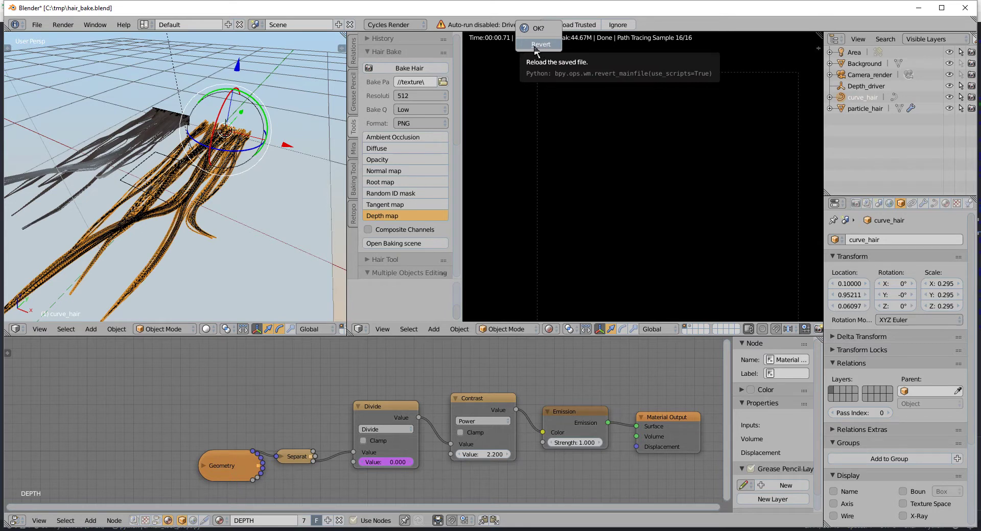
# Step: Confirm the reload, set the right view to Rendered, and select the Depth map channel
pyautogui.click(539, 45)
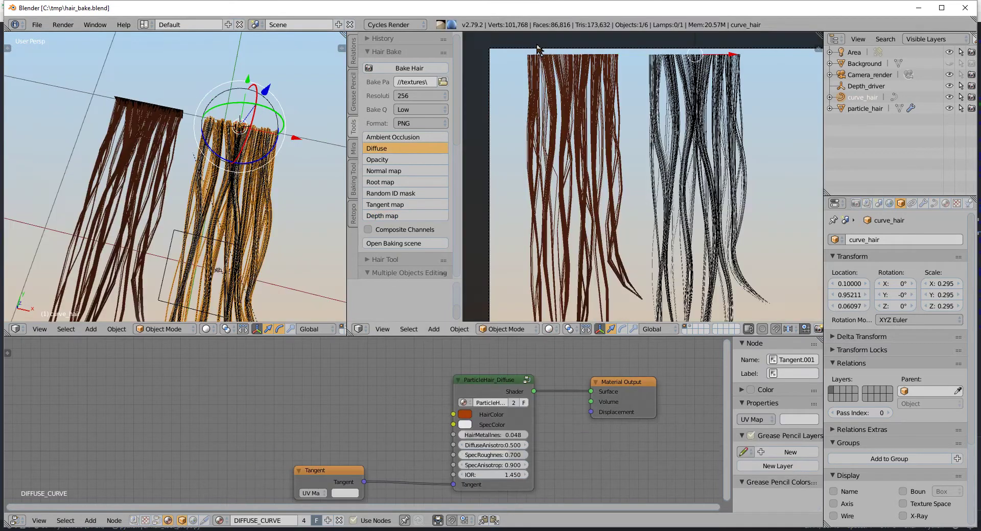
pyautogui.click(549, 329)
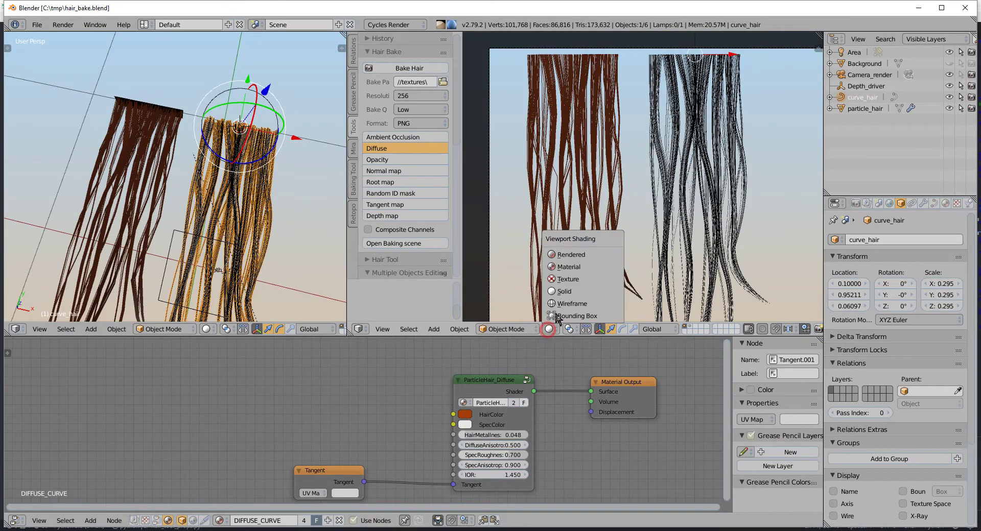
pyautogui.click(567, 253)
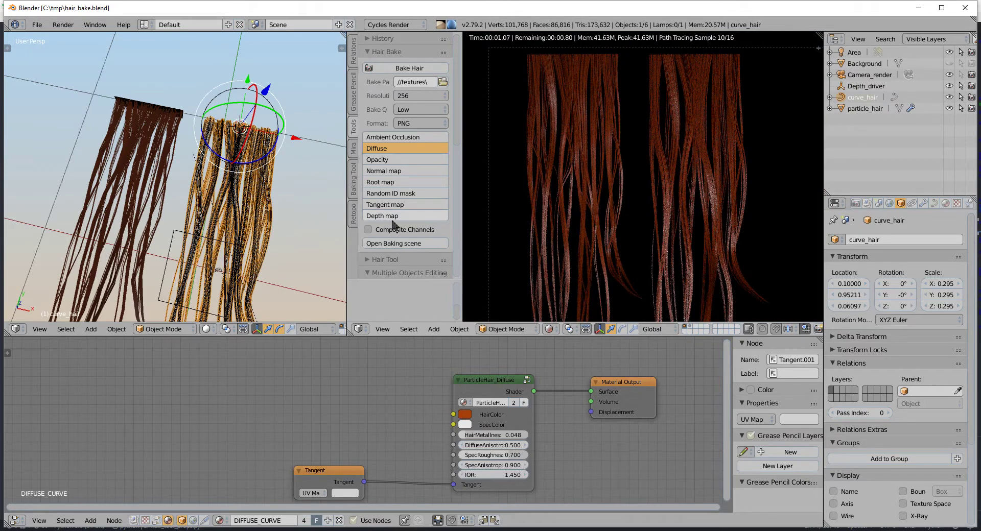
pyautogui.click(391, 216)
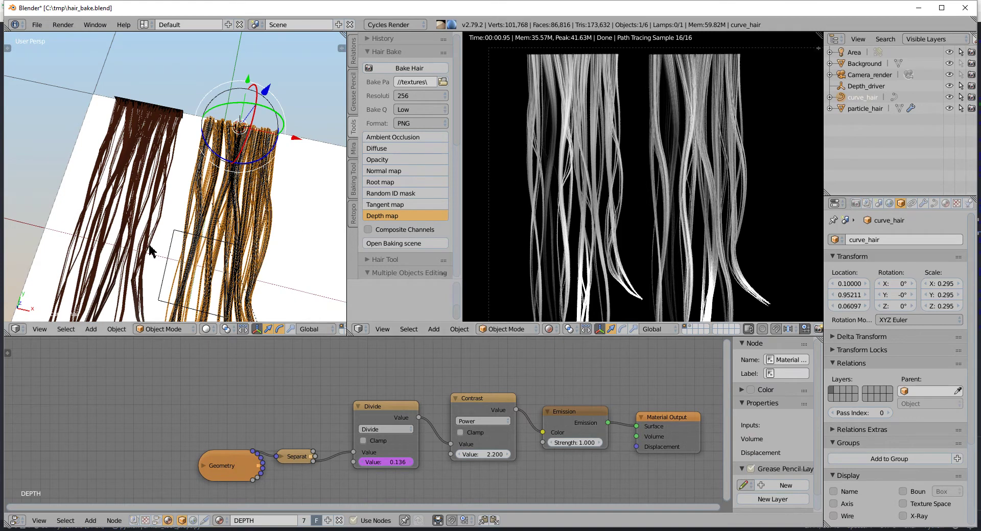
pyautogui.moveTo(148, 242)
pyautogui.mouseDown(button='middle')
pyautogui.moveTo(182, 208)
pyautogui.moveTo(186, 170)
pyautogui.mouseUp(button='middle')
# Step: Select Depth_driver and move it vertically while watching the depth render
pyautogui.moveTo(168, 139)
pyautogui.mouseDown(button='middle')
pyautogui.moveTo(194, 154)
pyautogui.moveTo(204, 192)
pyautogui.moveTo(204, 117)
pyautogui.moveTo(187, 190)
pyautogui.moveTo(171, 166)
pyautogui.moveTo(174, 114)
pyautogui.mouseUp(button='middle')
pyautogui.rightClick(181, 152)
pyautogui.scroll(2, 179, 146)
pyautogui.press('g')
pyautogui.press('z')
pyautogui.click(174, 142)
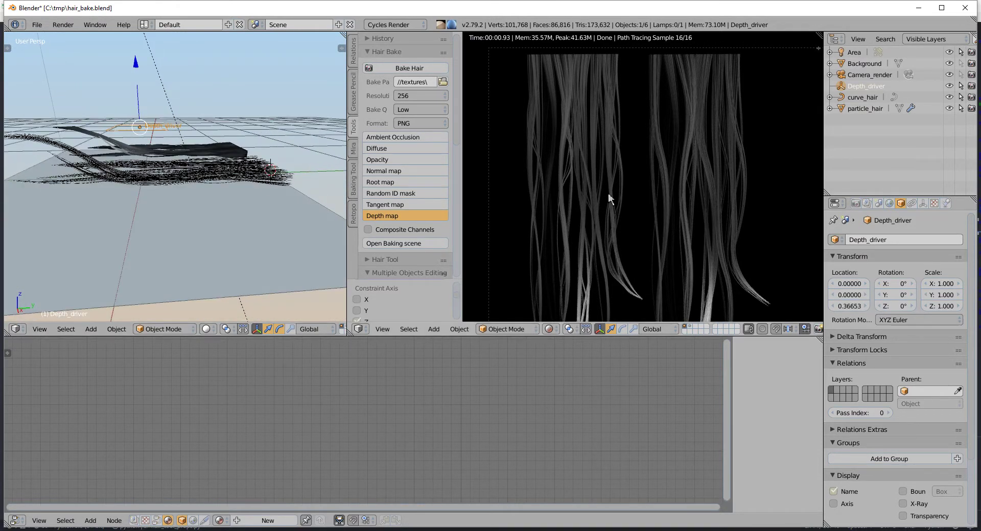
pyautogui.scroll(-3, 607, 193)
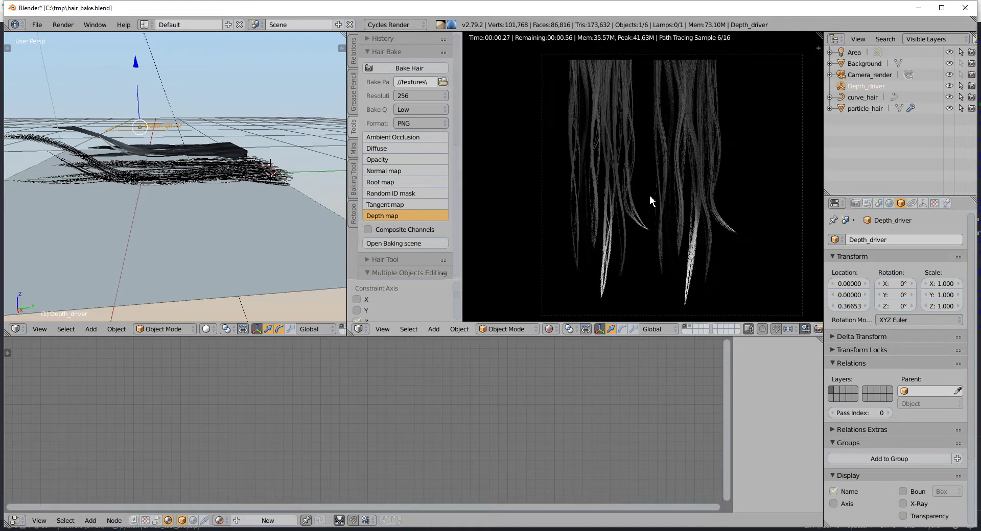
pyautogui.keyDown('shift'); pyautogui.moveTo(650, 200); pyautogui.dragTo(619, 184, button='middle'); pyautogui.keyUp('shift')
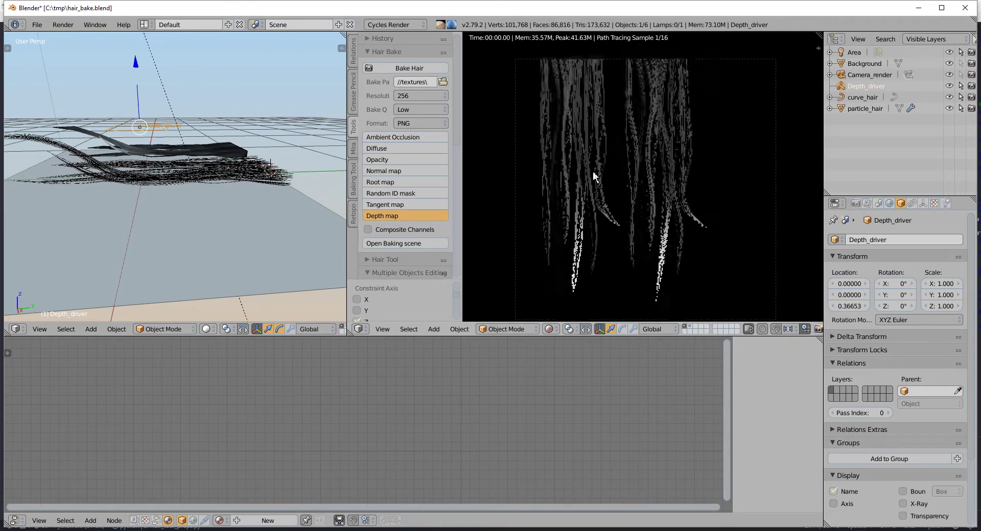
# Step: Settle Depth_driver at Z 0.13567 and keyframe its position
pyautogui.press('g')
pyautogui.press('z')
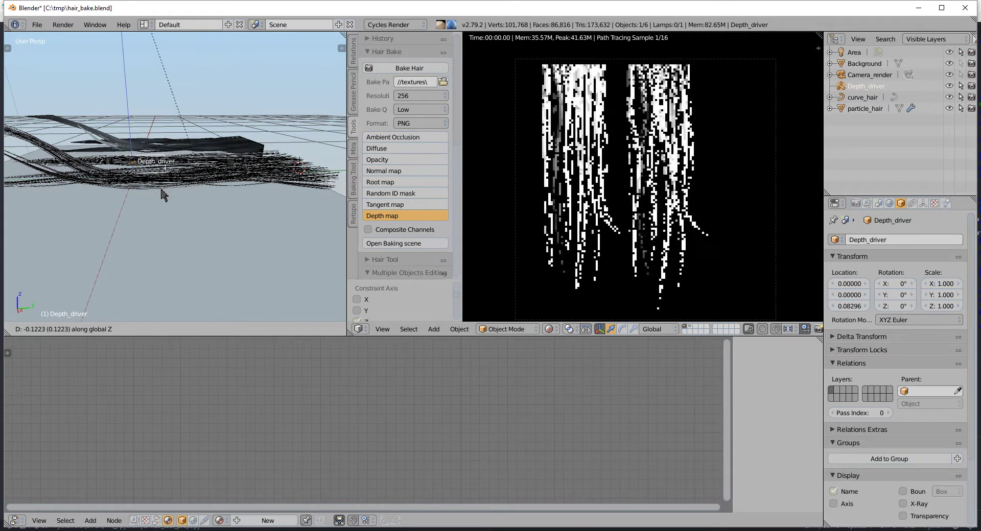
pyautogui.click(161, 194)
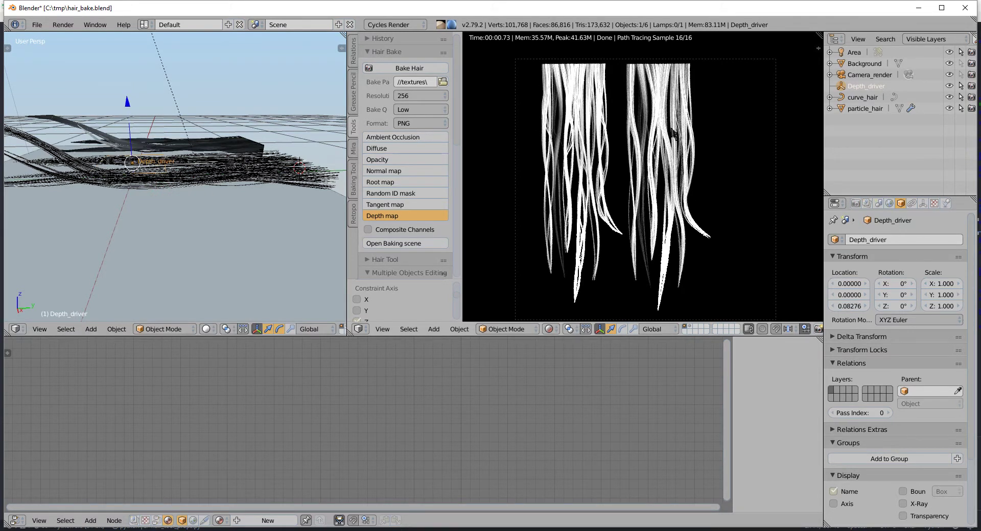
pyautogui.moveTo(148, 165); pyautogui.dragTo(154, 120)
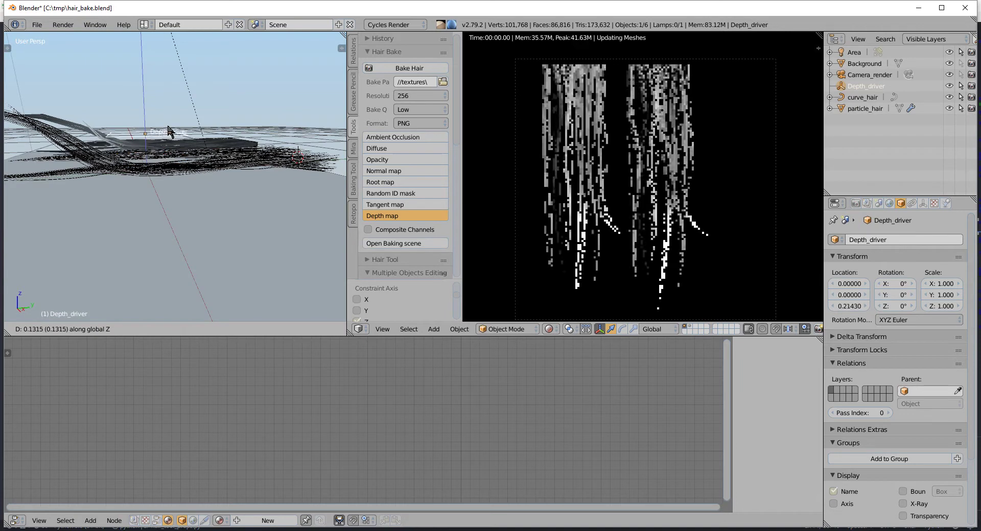
pyautogui.press('g')
pyautogui.press('z')
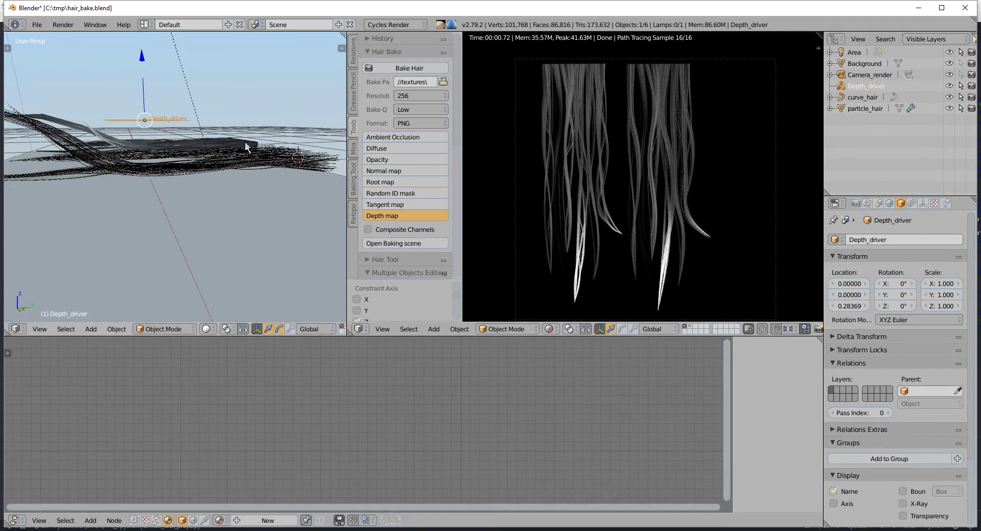
pyautogui.click(254, 177)
pyautogui.moveTo(254, 177)
pyautogui.mouseDown(button='middle')
pyautogui.moveTo(176, 161)
pyautogui.moveTo(174, 184)
pyautogui.mouseUp(button='middle')
pyautogui.press('i')
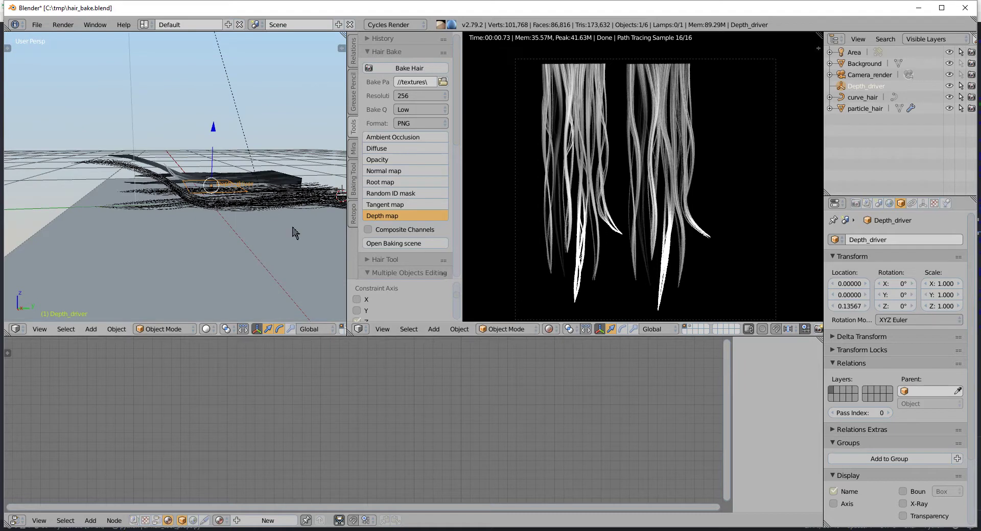
pyautogui.moveTo(296, 233)
pyautogui.mouseDown(button='middle')
pyautogui.moveTo(201, 175)
pyautogui.moveTo(155, 180)
pyautogui.mouseUp(button='middle')
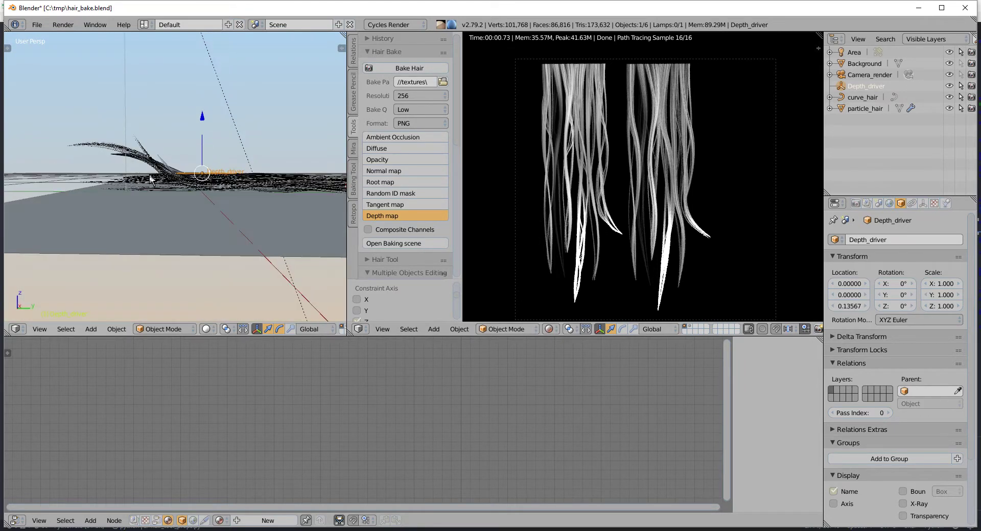
pyautogui.moveTo(153, 181)
pyautogui.mouseDown()
pyautogui.moveTo(146, 144)
pyautogui.moveTo(125, 143)
pyautogui.mouseUp()
pyautogui.moveTo(125, 144)
pyautogui.mouseDown(button='middle')
pyautogui.moveTo(237, 214)
pyautogui.moveTo(256, 193)
pyautogui.moveTo(242, 187)
pyautogui.mouseUp(button='middle')
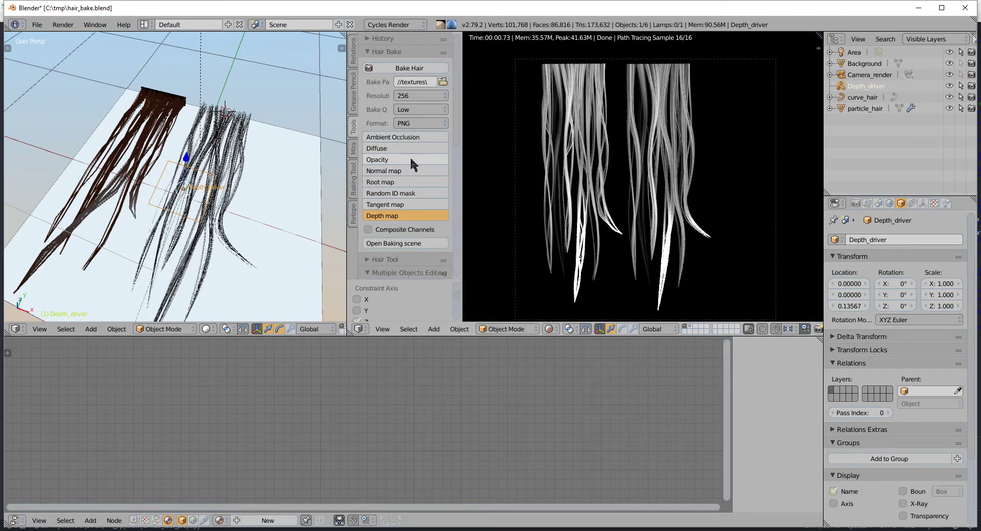
# Step: Enable the Opacity, Normal and Root maps alongside Depth and bake the hair maps
pyautogui.click(386, 162)
pyautogui.click(400, 171)
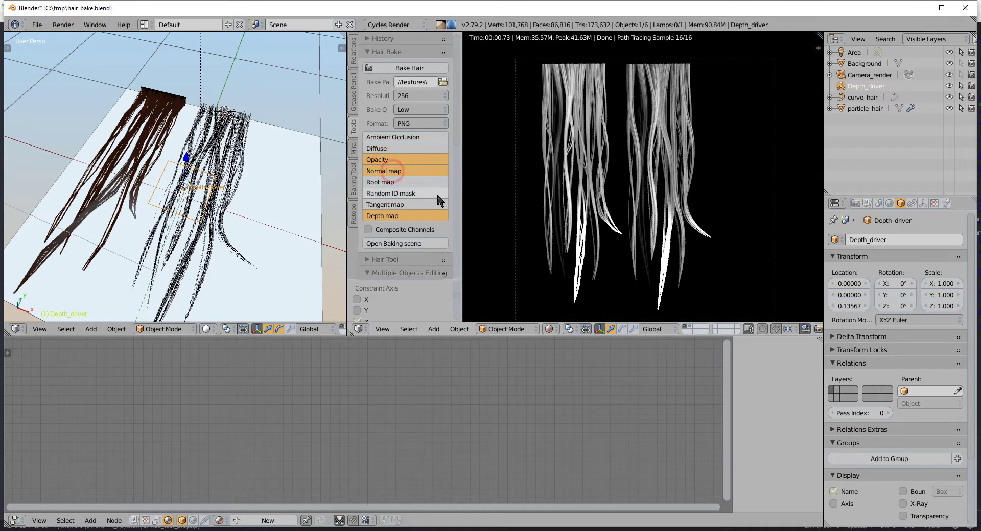
pyautogui.click(383, 183)
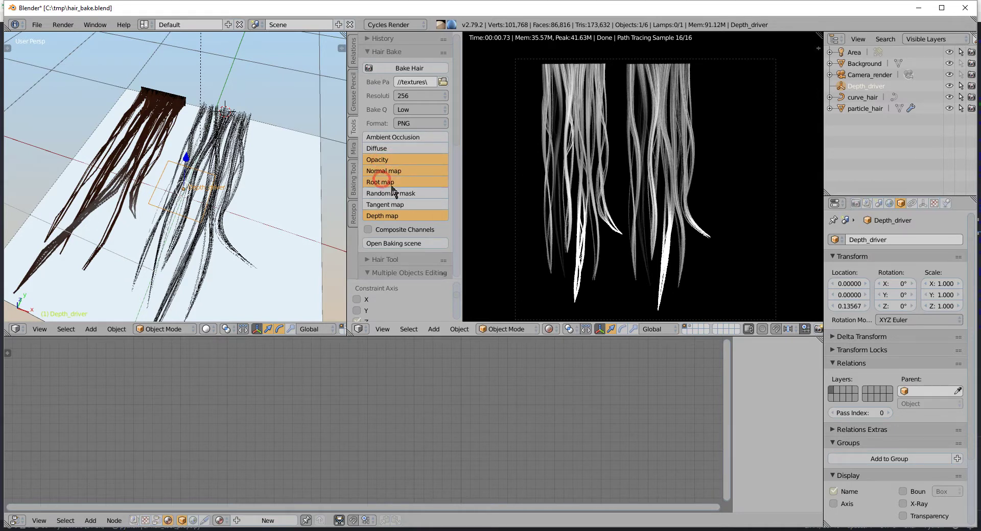
pyautogui.click(399, 71)
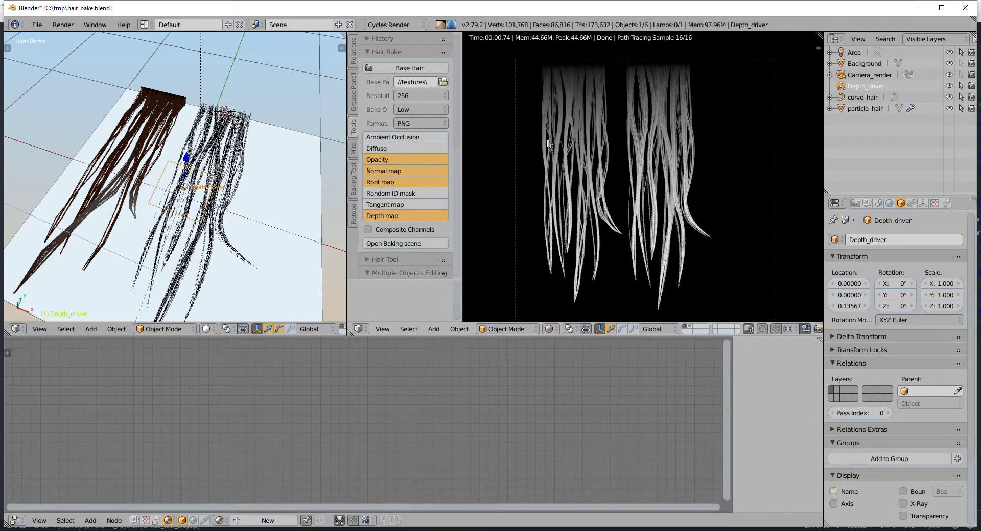
# Step: Open the textures output folder in Explorer to find the four baked PNG maps
pyautogui.click(442, 83)
pyautogui.click(443, 83)
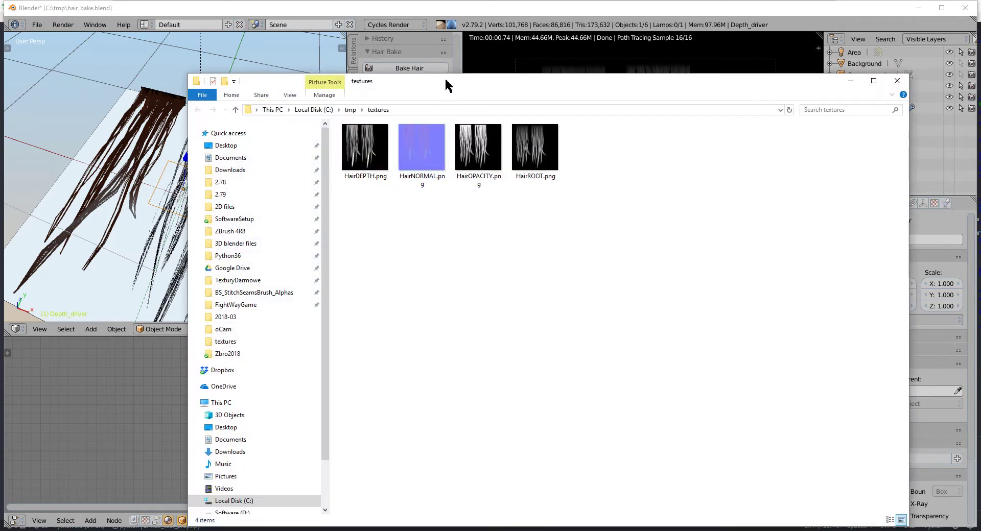
pyautogui.click(253, 164)
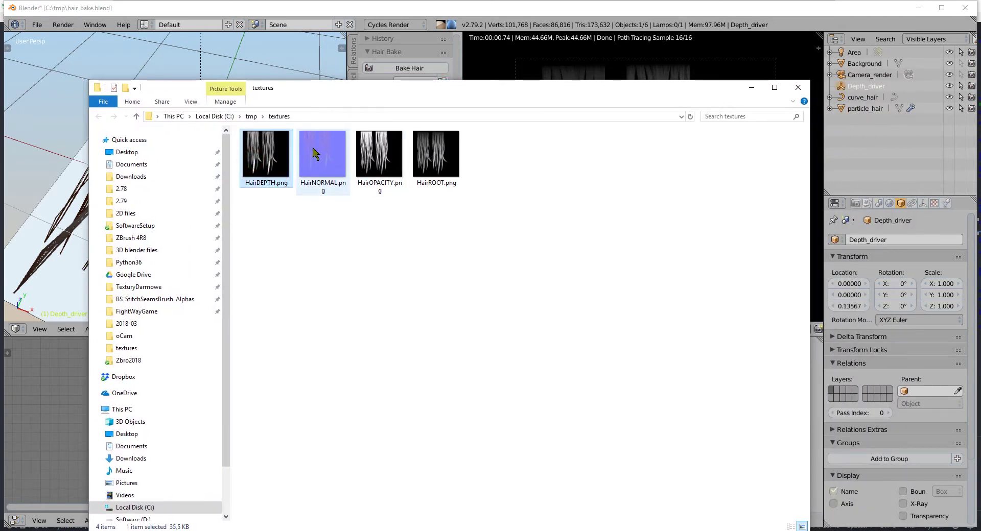
pyautogui.moveTo(408, 95); pyautogui.dragTo(386, 156)
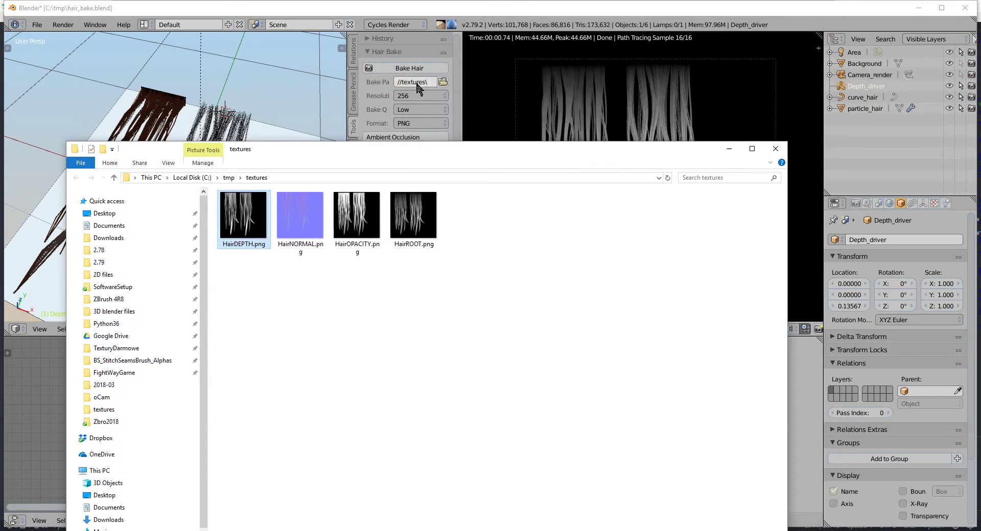
# Step: View HairDEPTH, HairROOT and HairOPACITY PNGs in Photos, then close the viewer
pyautogui.doubleClick(247, 226)
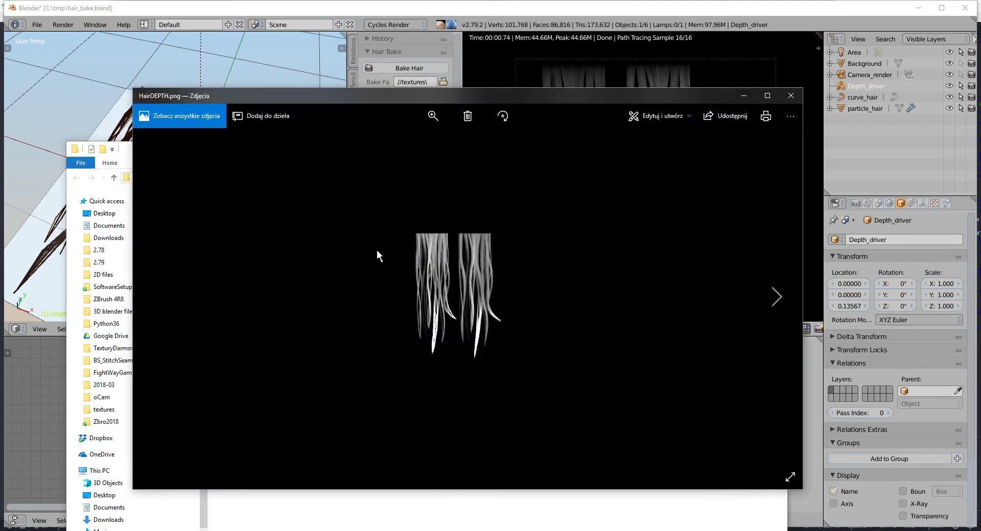
pyautogui.click(775, 295)
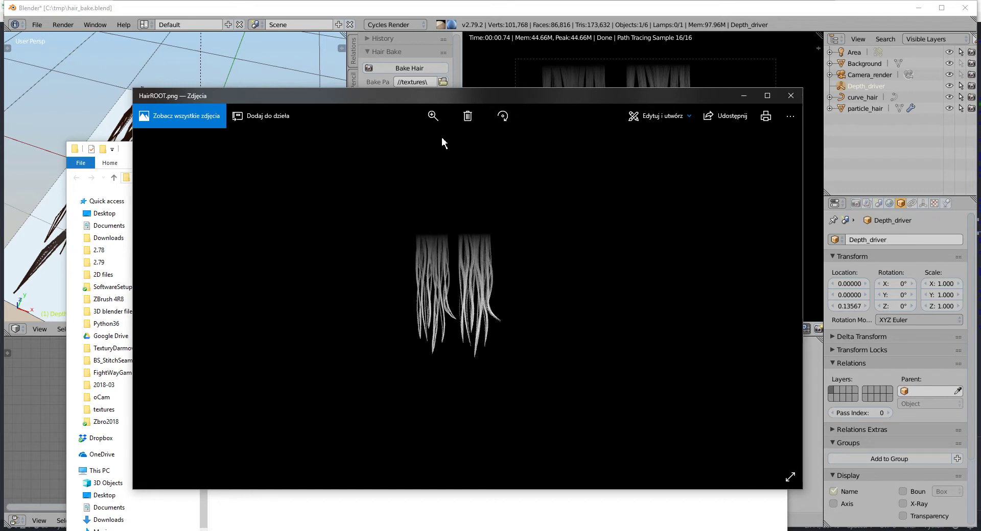
pyautogui.click(791, 95)
pyautogui.click(364, 226)
pyautogui.doubleClick(365, 230)
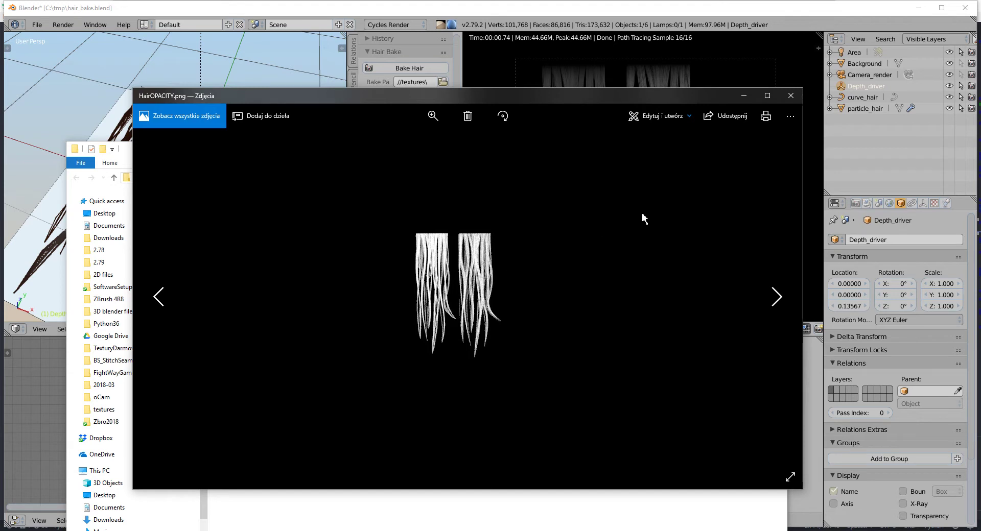
pyautogui.click(790, 95)
# Step: Turn on Composite Channels, set the bake resolution to 512, and re-bake the hair maps
pyautogui.click(583, 3)
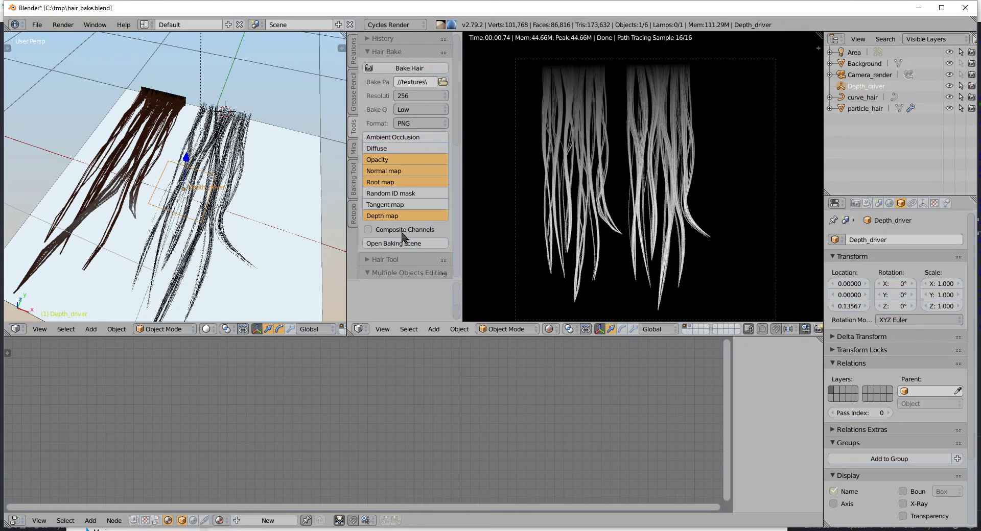
pyautogui.click(369, 230)
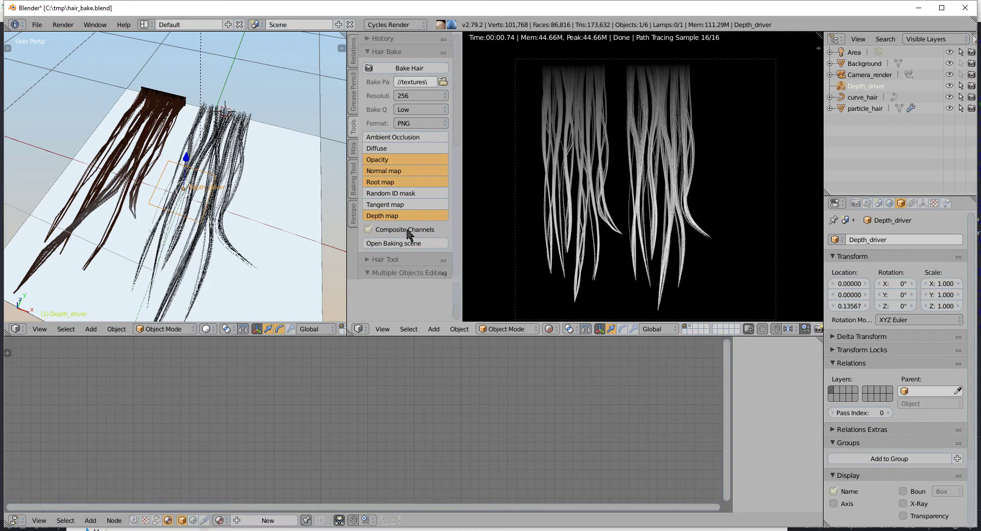
pyautogui.click(417, 96)
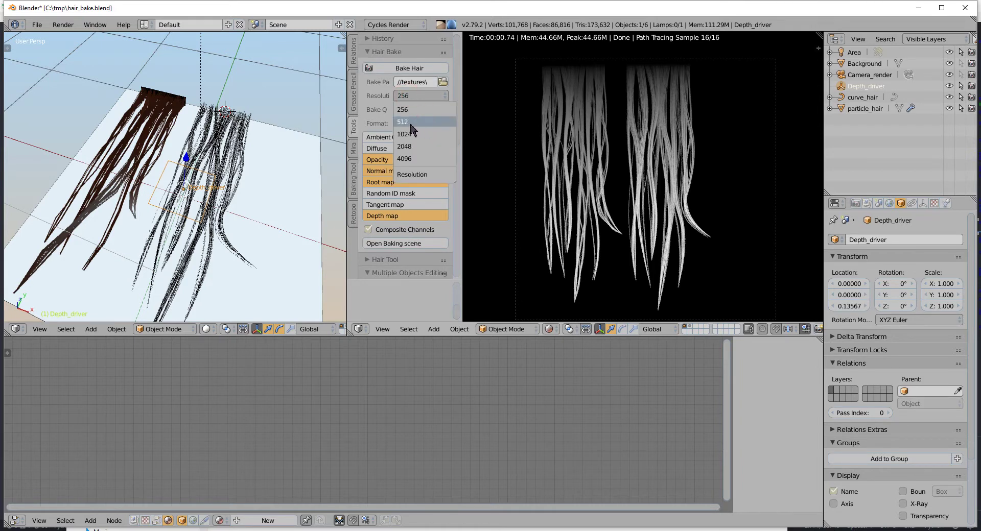
pyautogui.click(404, 122)
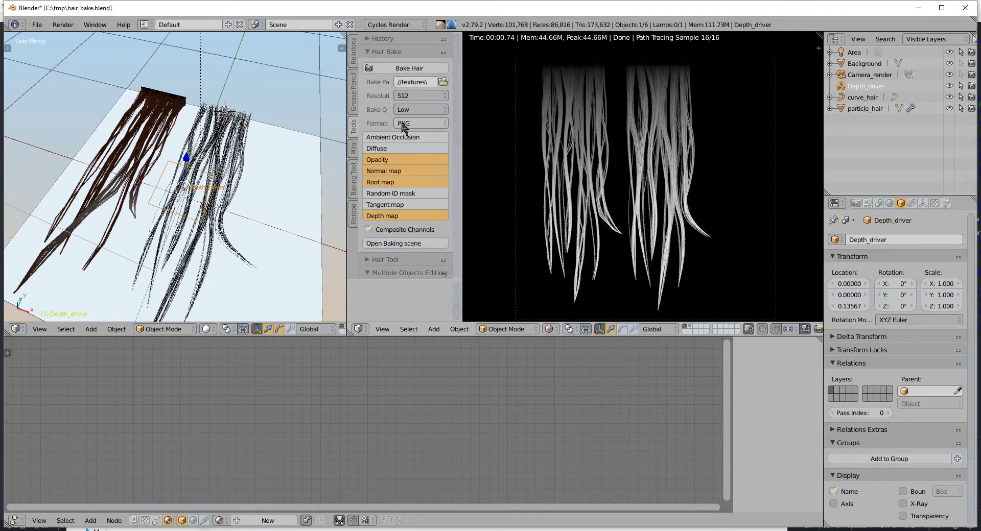
pyautogui.click(388, 68)
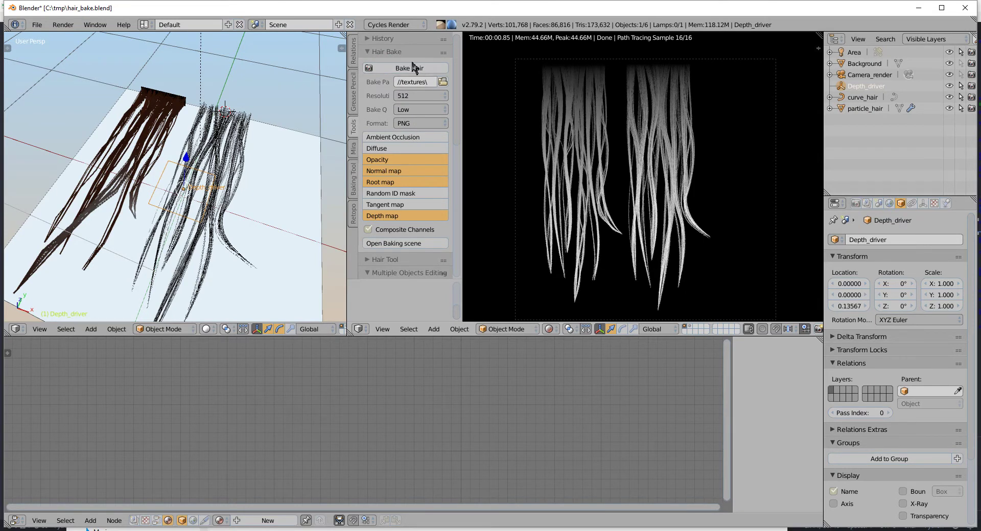
# Step: Switch the node editor to Texture nodes and load the ChannelMixing node tree
pyautogui.click(156, 520)
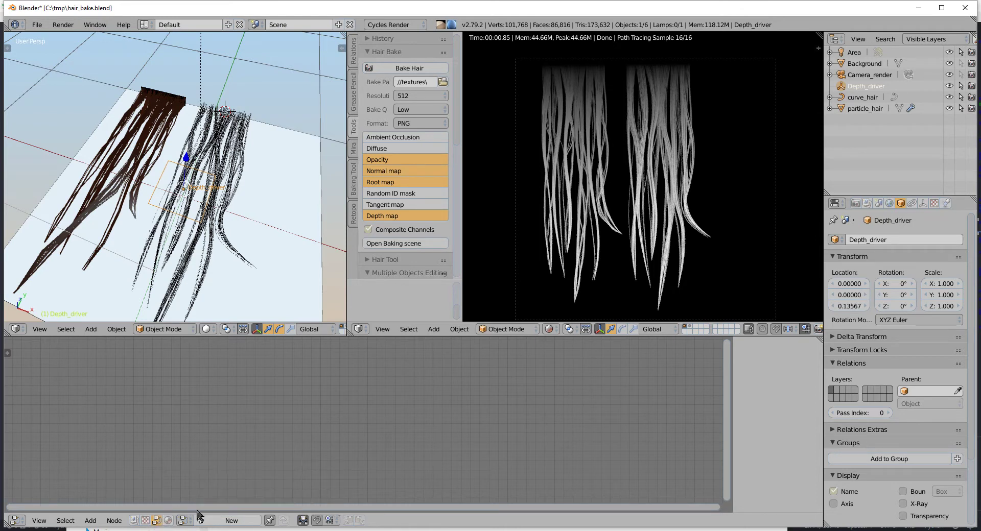
pyautogui.click(183, 520)
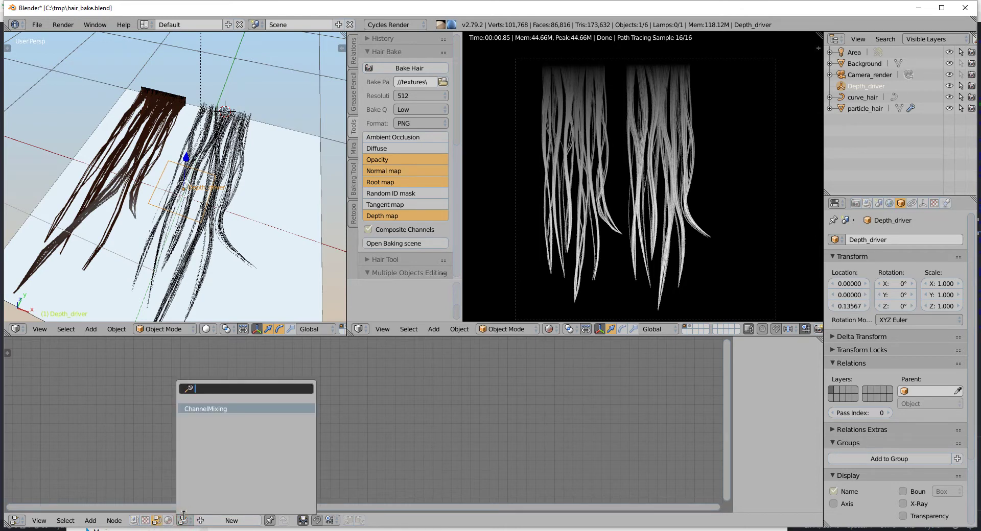
pyautogui.click(222, 409)
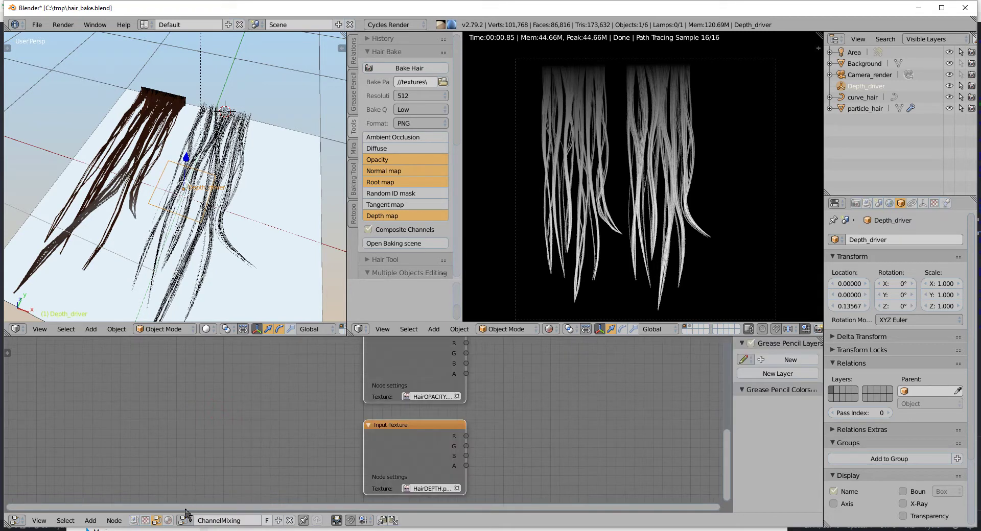
pyautogui.click(185, 520)
pyautogui.click(187, 525)
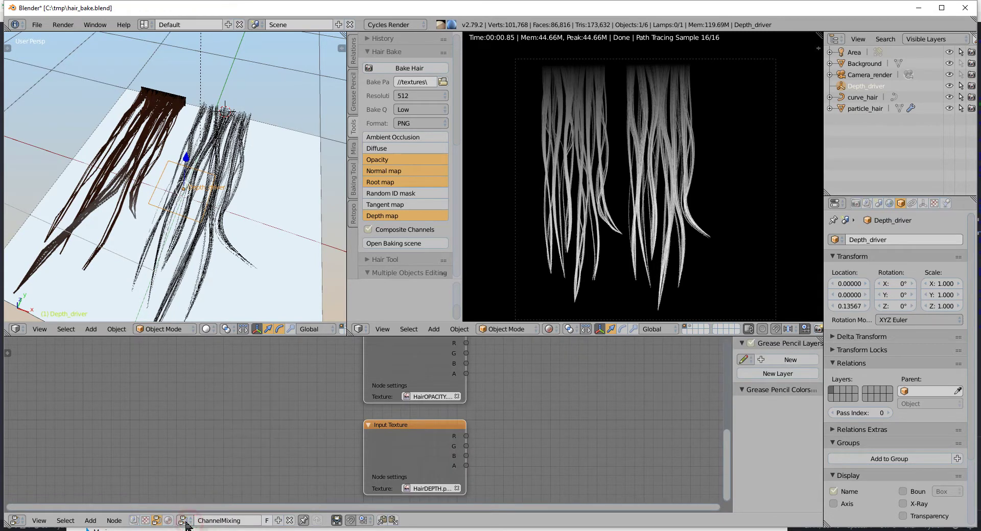
# Step: Zoom around the Input Texture nodes, selecting HairROOT, to inspect the baked maps
pyautogui.scroll(-2, 356, 428)
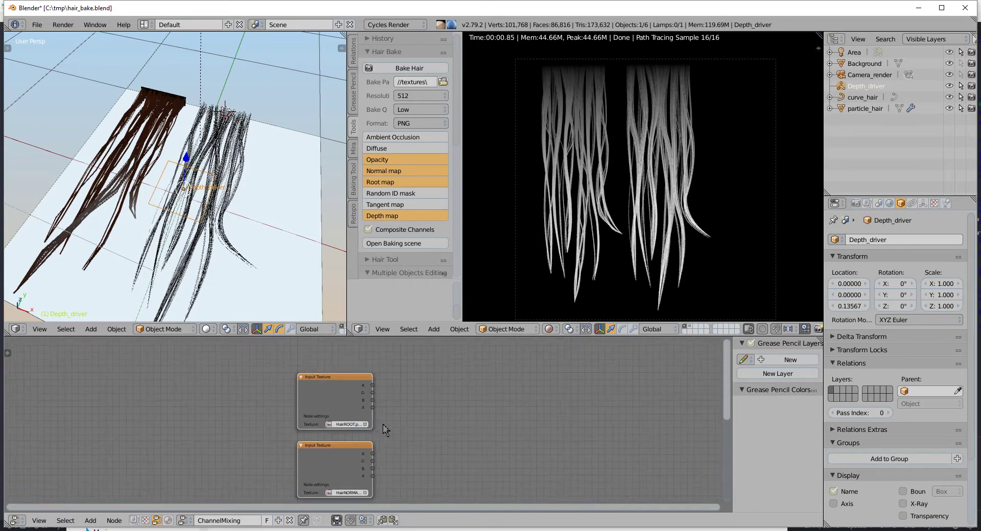
pyautogui.scroll(2, 378, 419)
pyautogui.moveTo(306, 390); pyautogui.dragTo(312, 386)
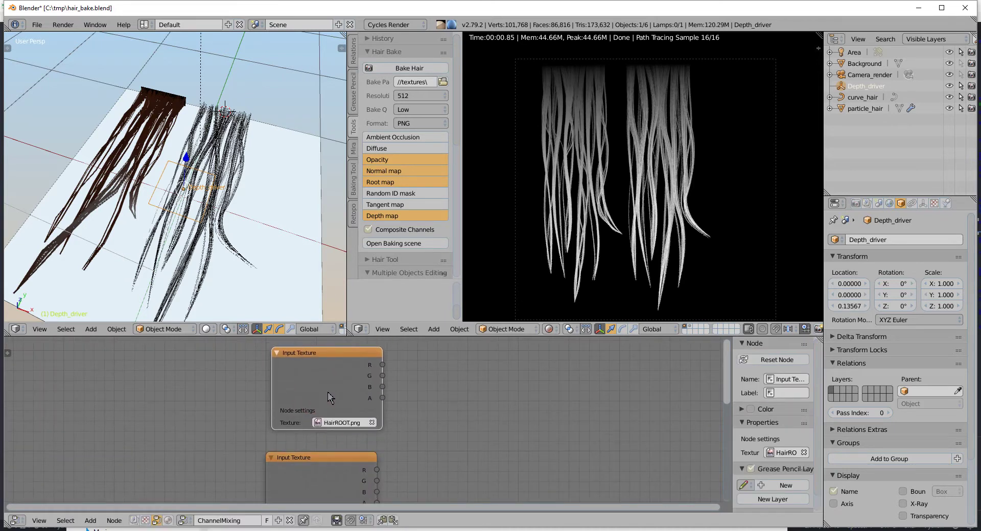
pyautogui.scroll(-2, 382, 404)
pyautogui.scroll(-1, 353, 402)
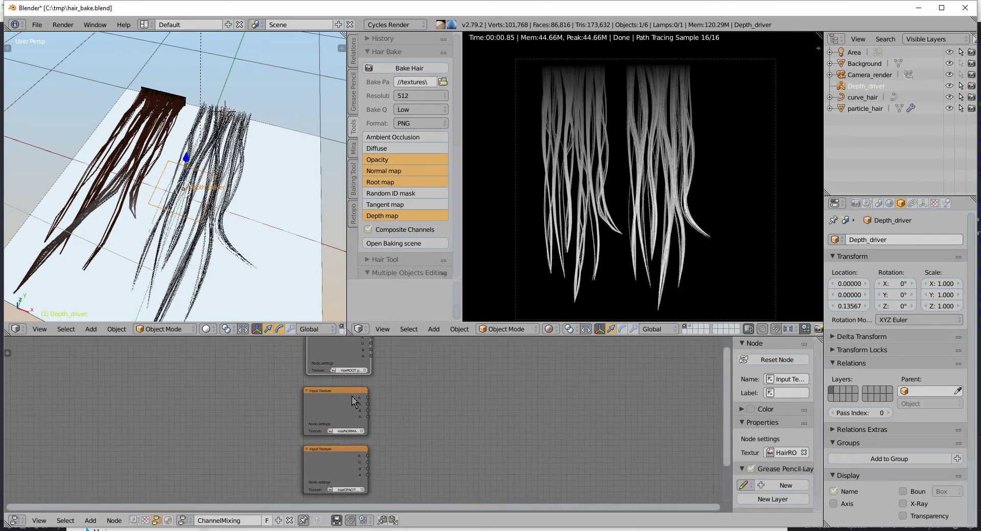
pyautogui.scroll(1, 357, 399)
pyautogui.scroll(1, 356, 389)
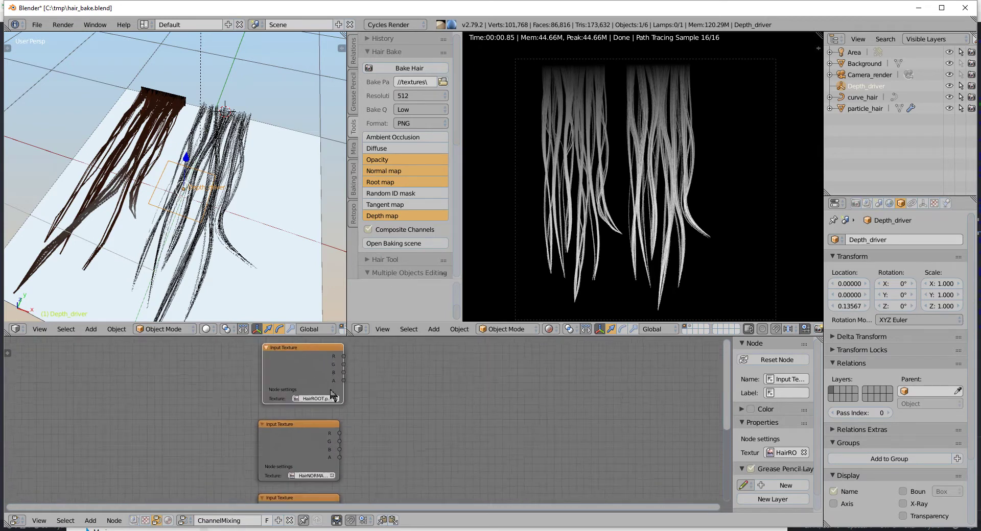
pyautogui.scroll(1, 358, 378)
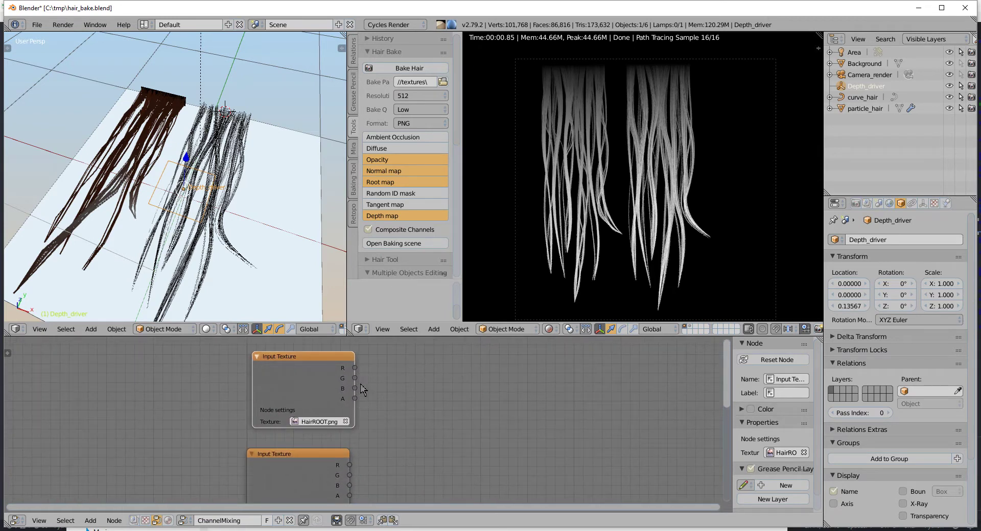
pyautogui.scroll(-1, 327, 408)
pyautogui.scroll(-1, 324, 393)
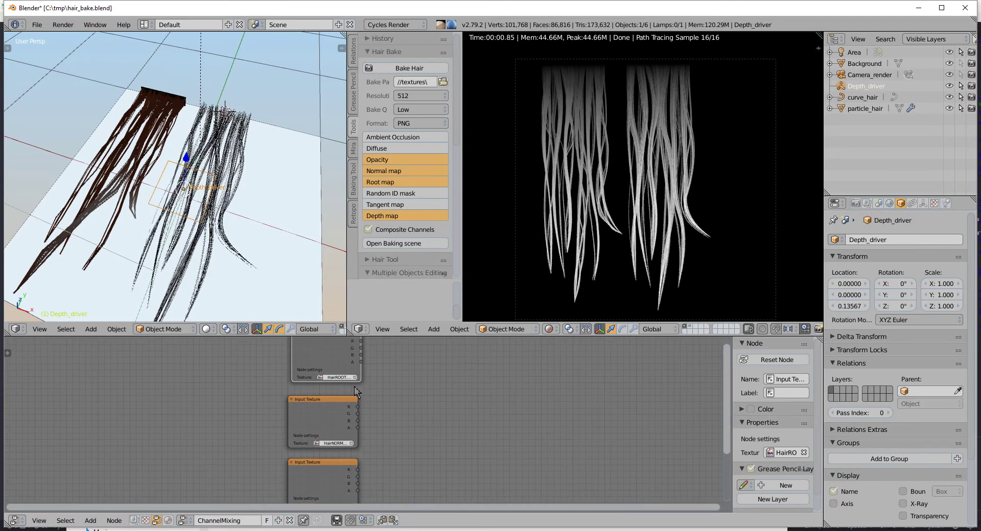
pyautogui.scroll(-1, 424, 424)
pyautogui.scroll(-1, 395, 441)
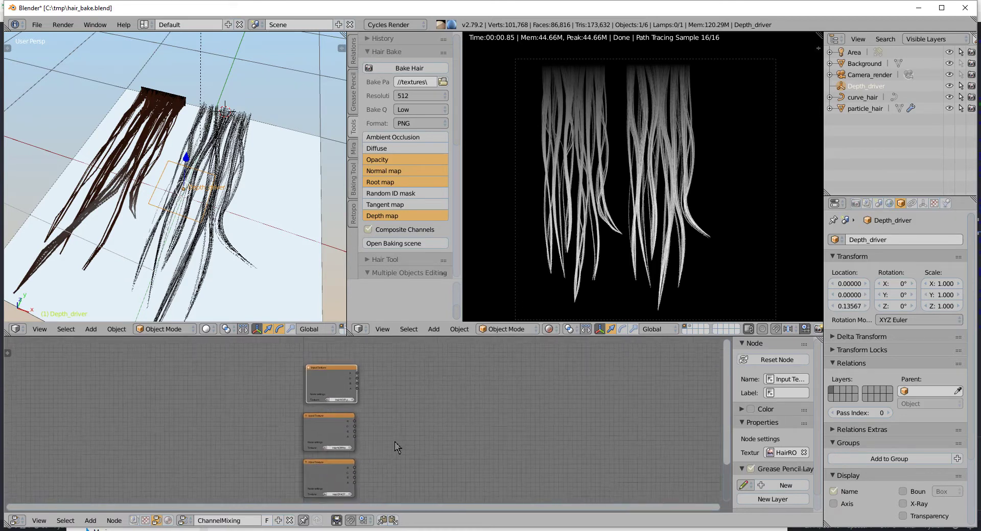
pyautogui.scroll(-1, 394, 442)
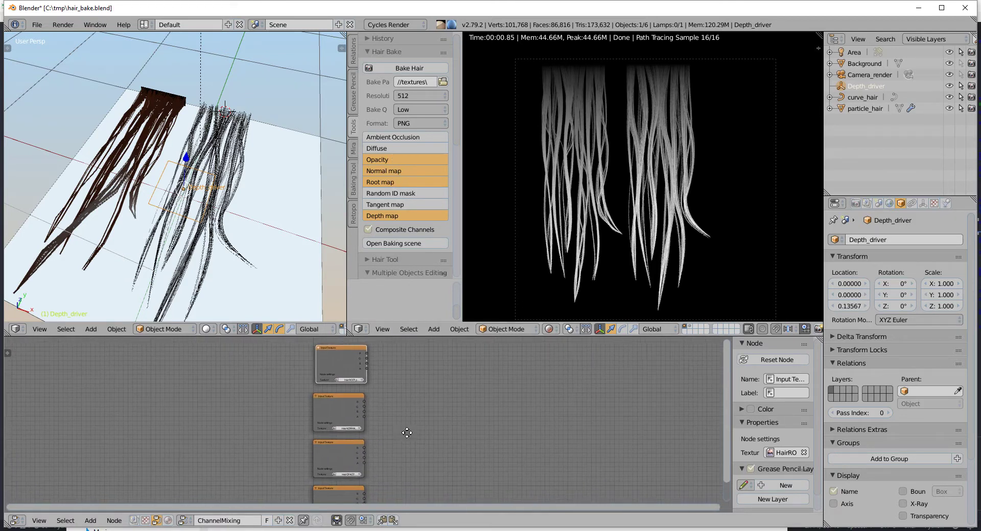
pyautogui.scroll(-2, 402, 408)
pyautogui.scroll(1, 357, 384)
pyautogui.scroll(1, 357, 384)
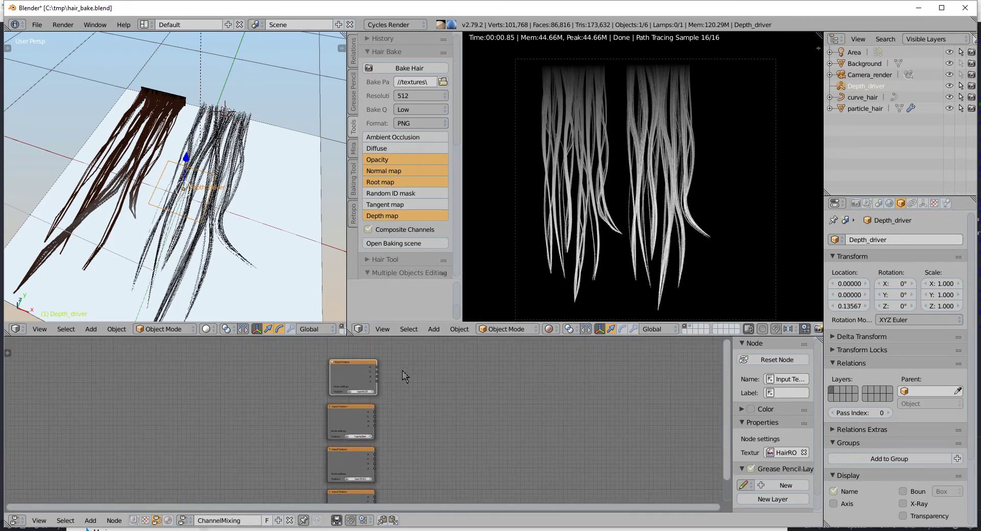
pyautogui.scroll(1, 418, 374)
pyautogui.scroll(1, 417, 378)
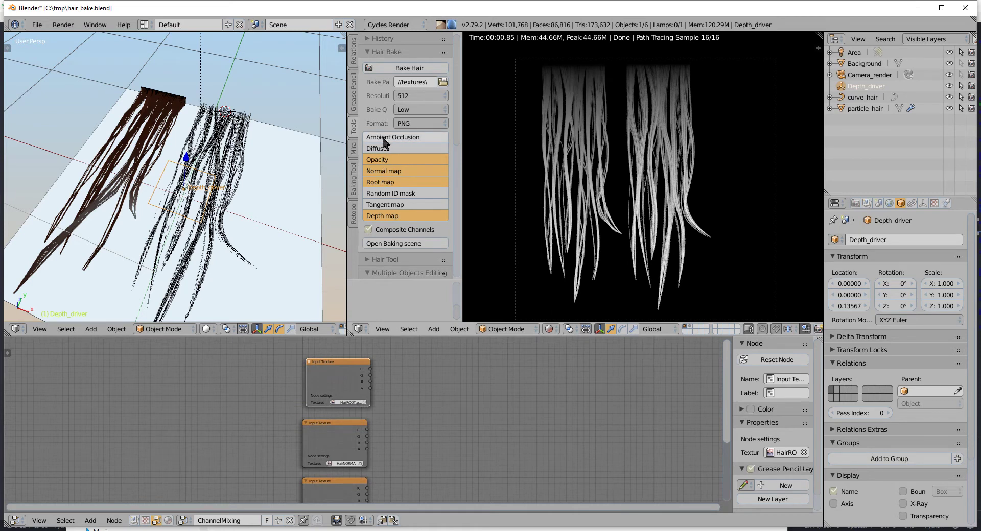
# Step: Bake only the Ambient Occlusion hair map and move the new HairAO node into the column
pyautogui.click(384, 140)
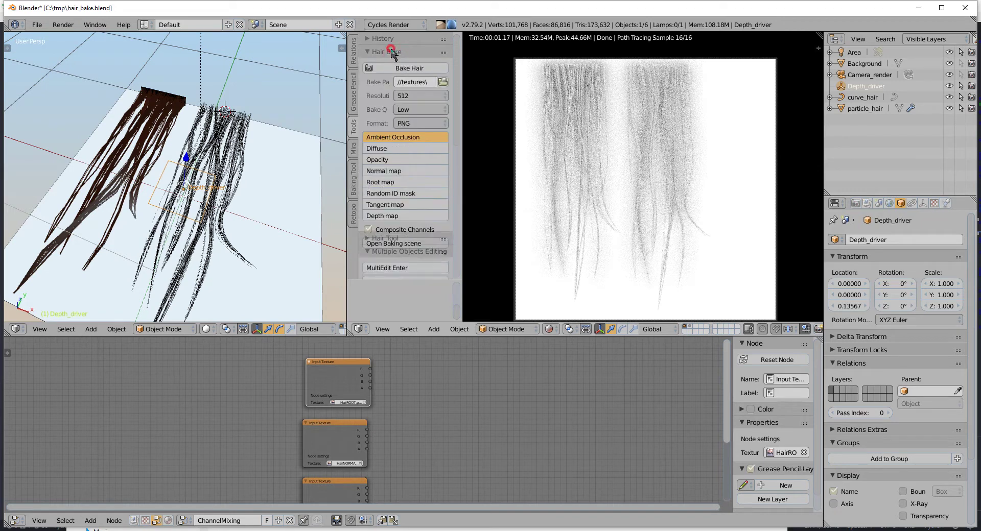
pyautogui.click(407, 67)
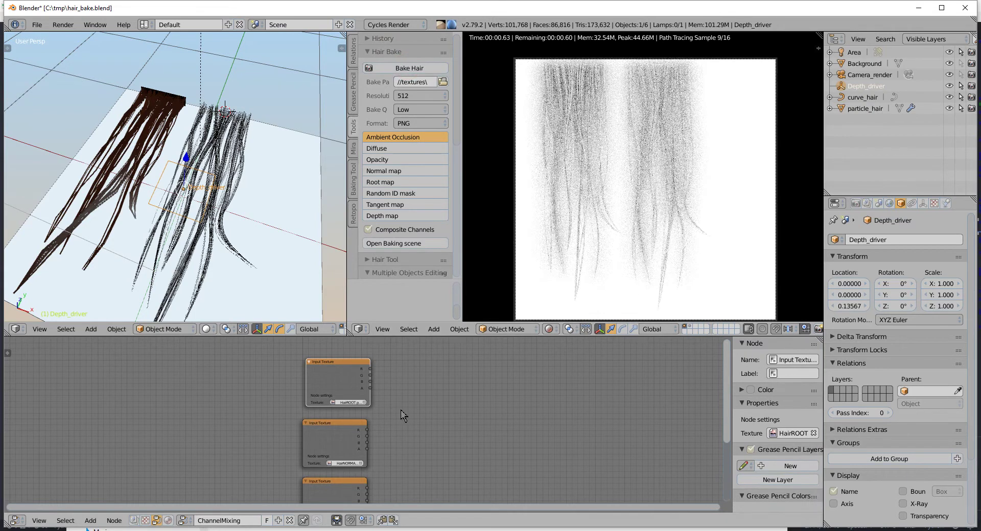
pyautogui.scroll(-4, 408, 429)
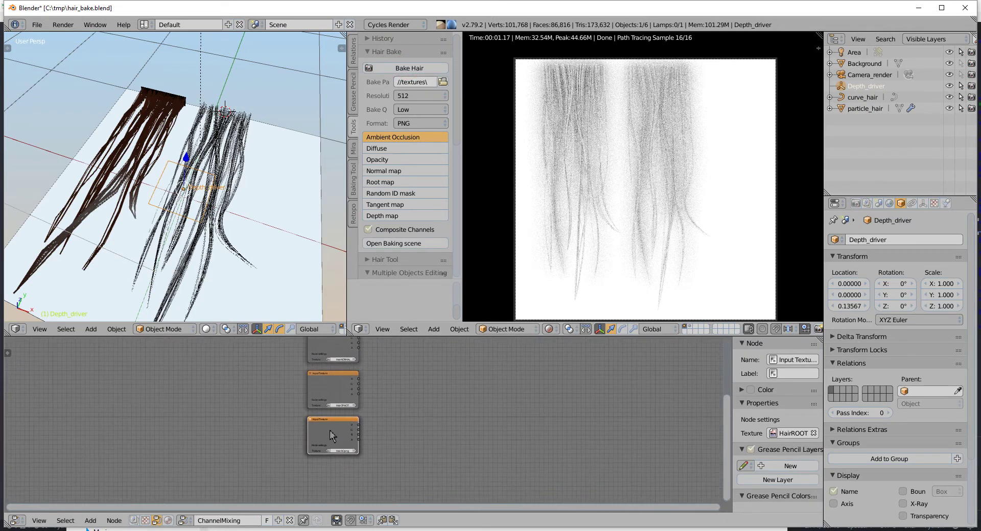
pyautogui.moveTo(327, 435); pyautogui.dragTo(342, 445)
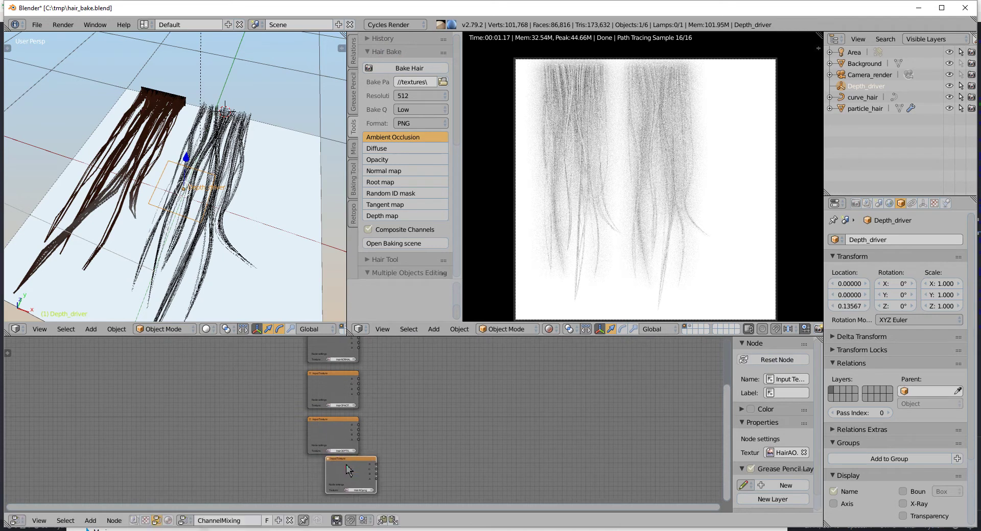
pyautogui.moveTo(347, 470); pyautogui.dragTo(337, 424, button='middle')
# Step: Zoom the node tree around the HairAO and depth nodes, then open the Add node menu
pyautogui.scroll(2, 358, 414)
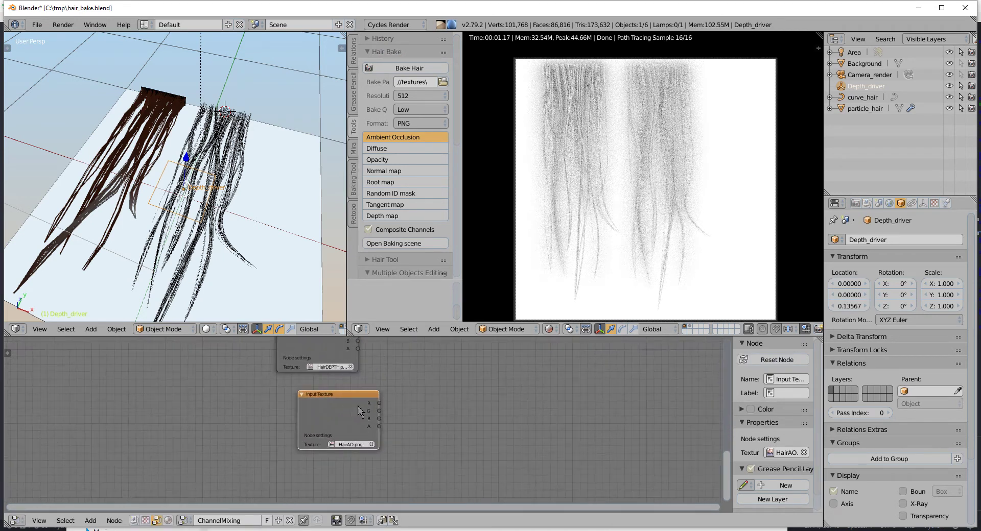
pyautogui.scroll(1, 359, 411)
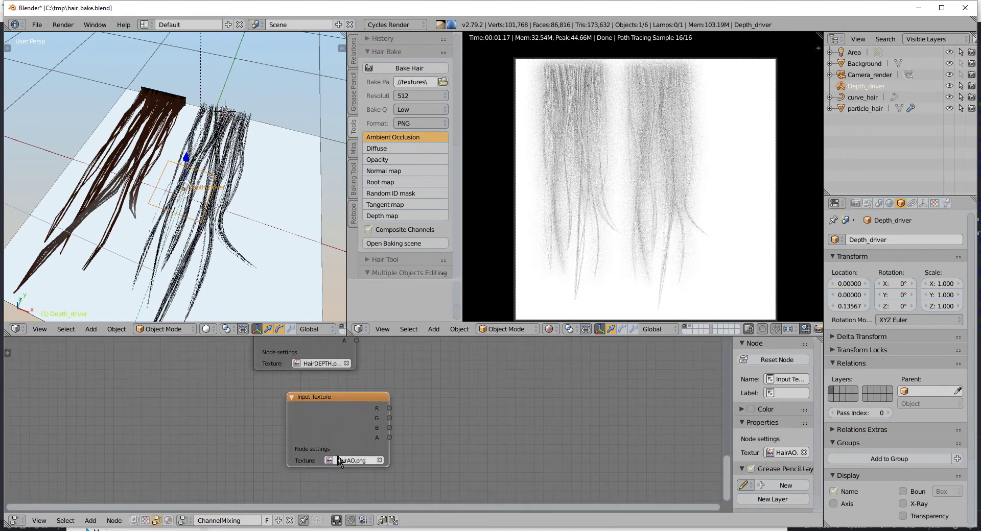
pyautogui.scroll(-3, 364, 436)
pyautogui.scroll(-1, 385, 424)
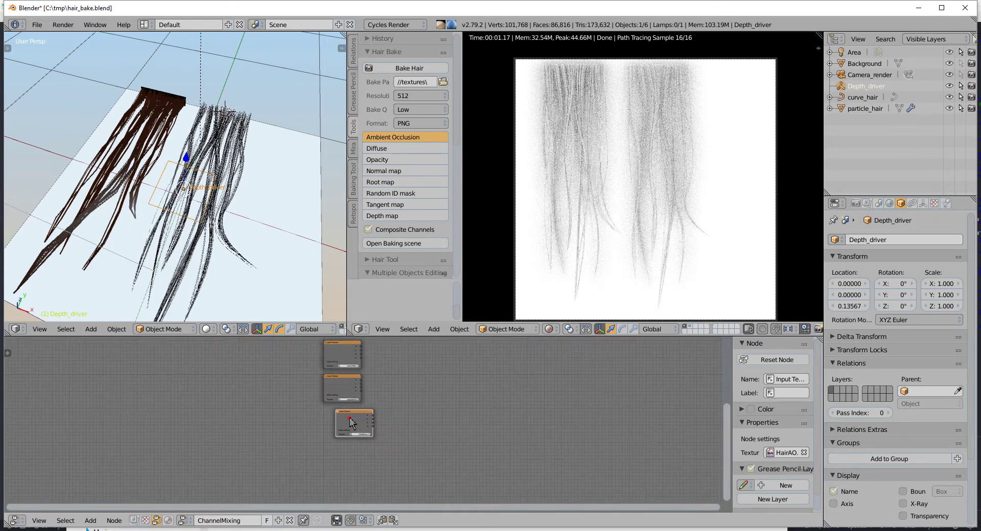
pyautogui.scroll(-1, 389, 429)
pyautogui.scroll(-1, 395, 438)
pyautogui.scroll(1, 409, 432)
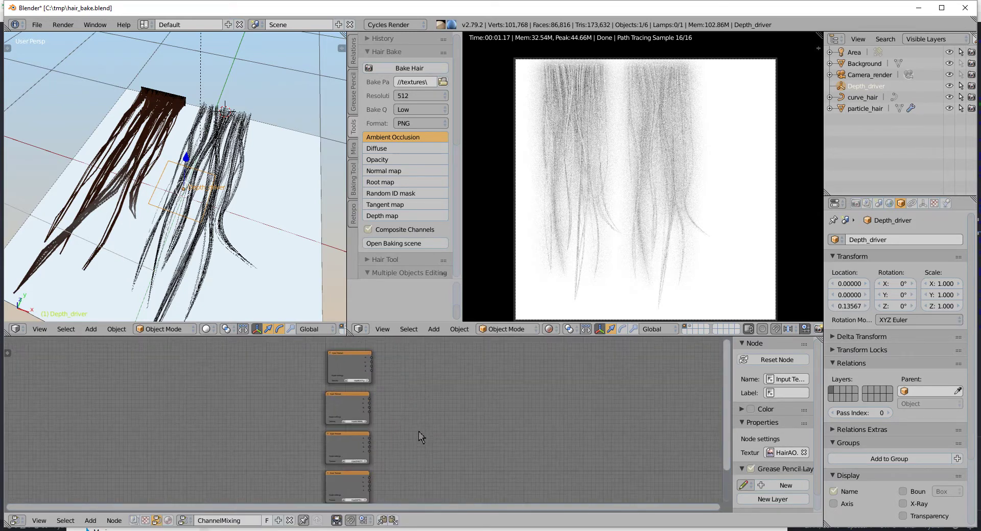
pyautogui.scroll(1, 419, 424)
pyautogui.scroll(1, 429, 401)
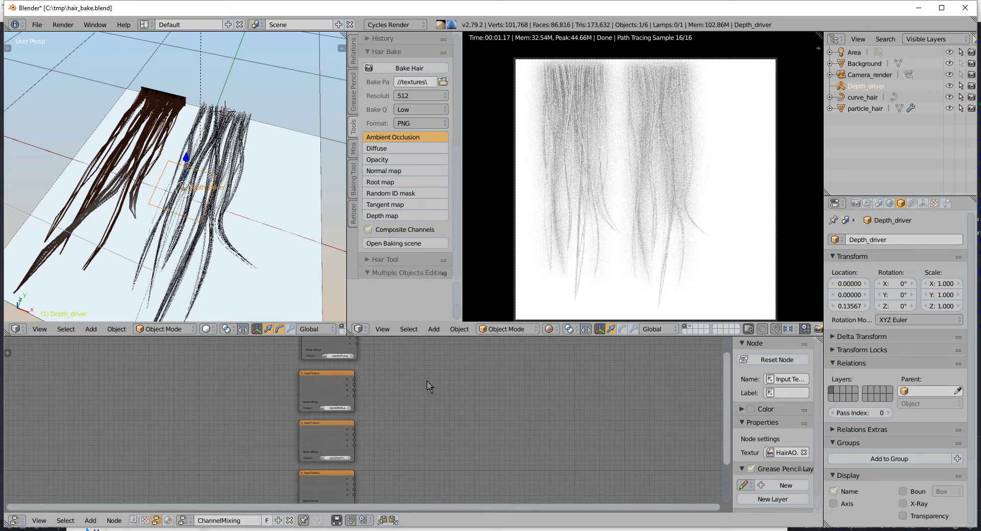
pyautogui.hotkey('shift', 'a')
# Step: Add an Output texture node to the ChannelMixing tree and widen it
pyautogui.click(414, 393)
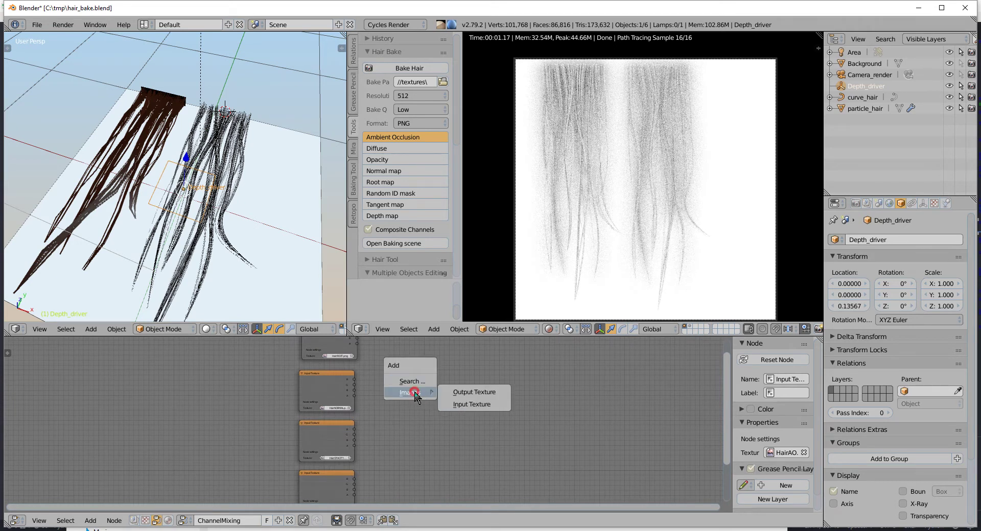
pyautogui.click(464, 395)
pyautogui.scroll(1, 510, 401)
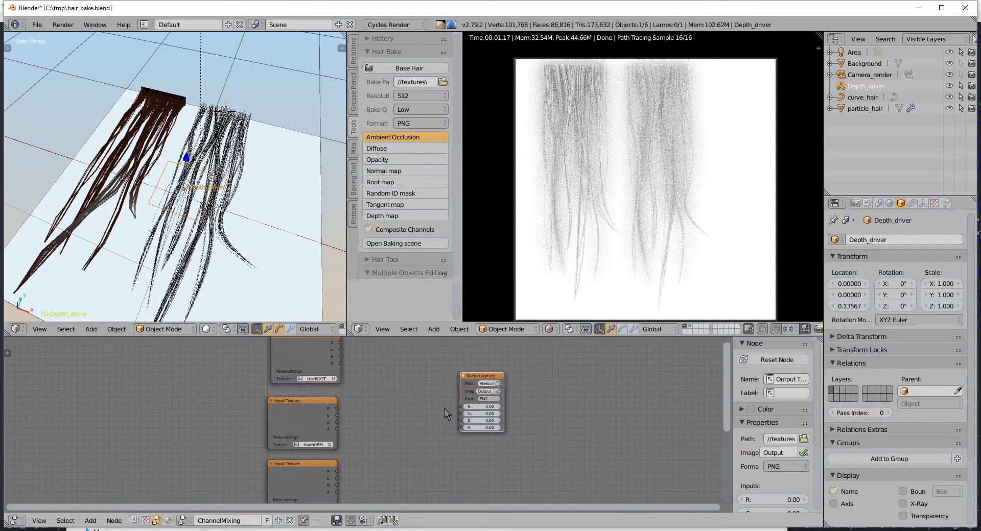
pyautogui.scroll(1, 547, 403)
pyautogui.scroll(2, 548, 403)
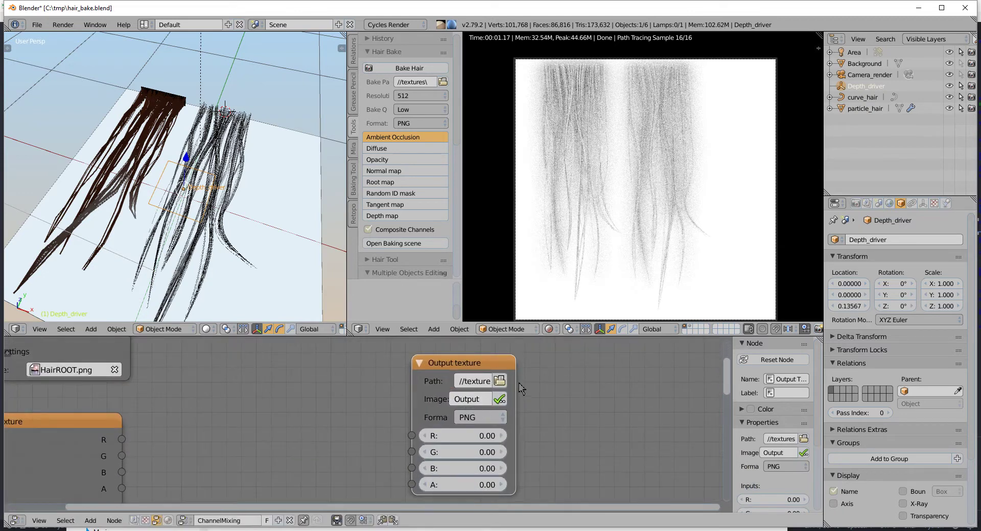
pyautogui.moveTo(412, 403); pyautogui.dragTo(285, 403)
pyautogui.scroll(-1, 358, 401)
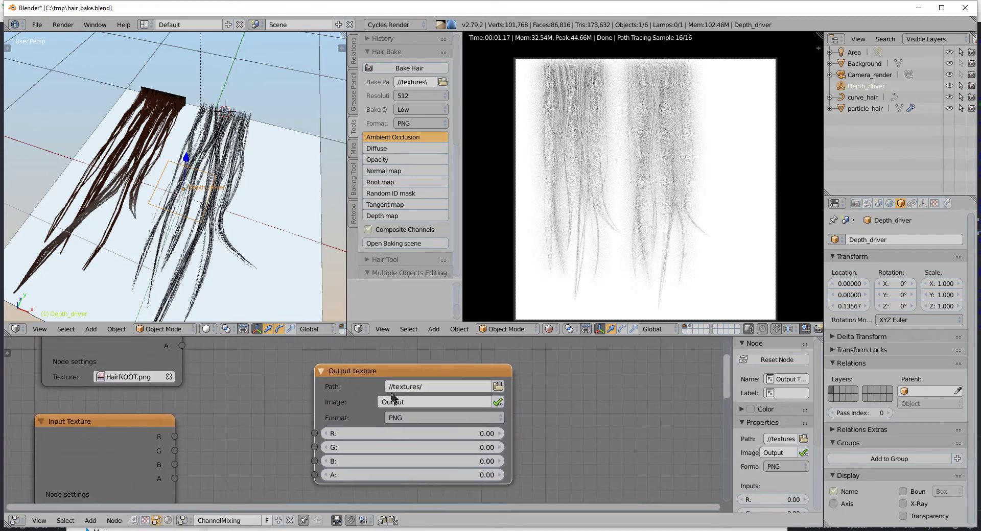
# Step: Set the Output node's path to the textures folder and name its image hair_packed
pyautogui.click(503, 389)
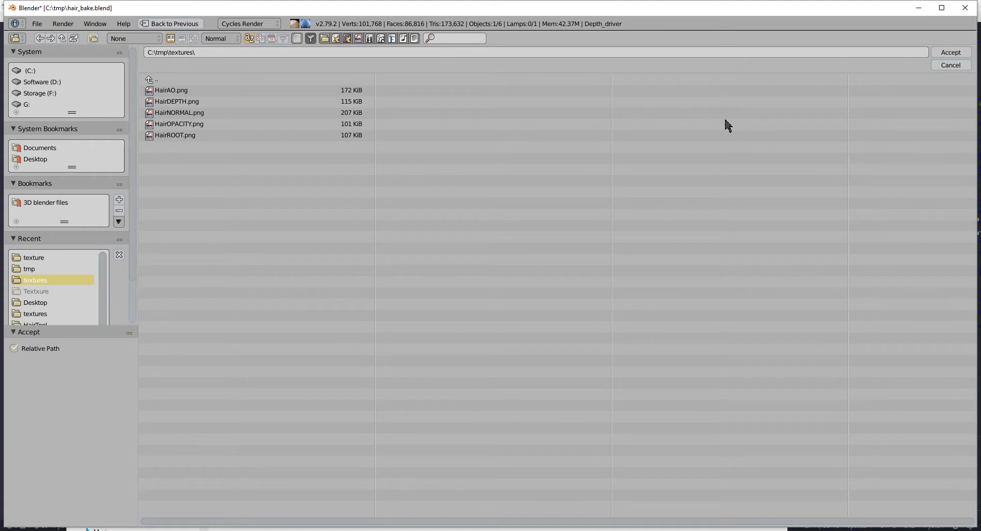
pyautogui.click(951, 52)
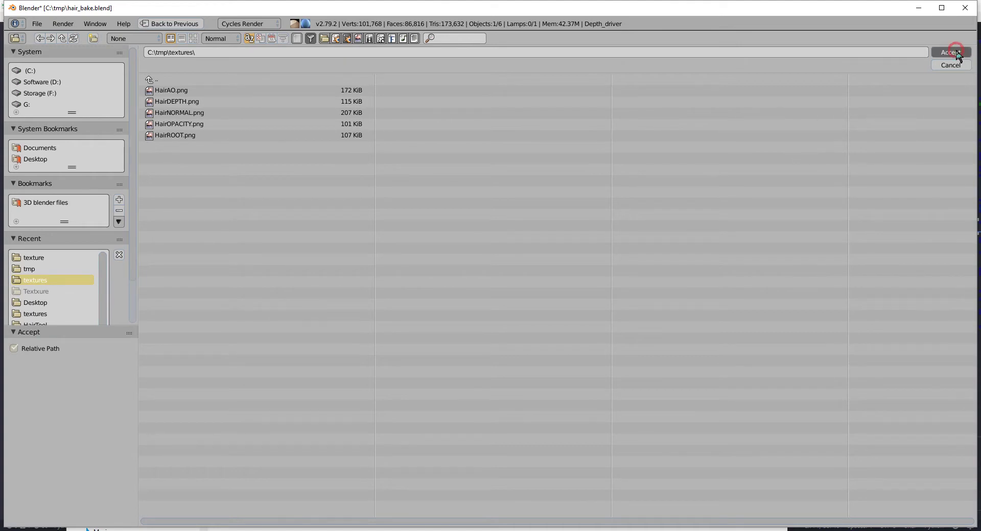
pyautogui.click(407, 402)
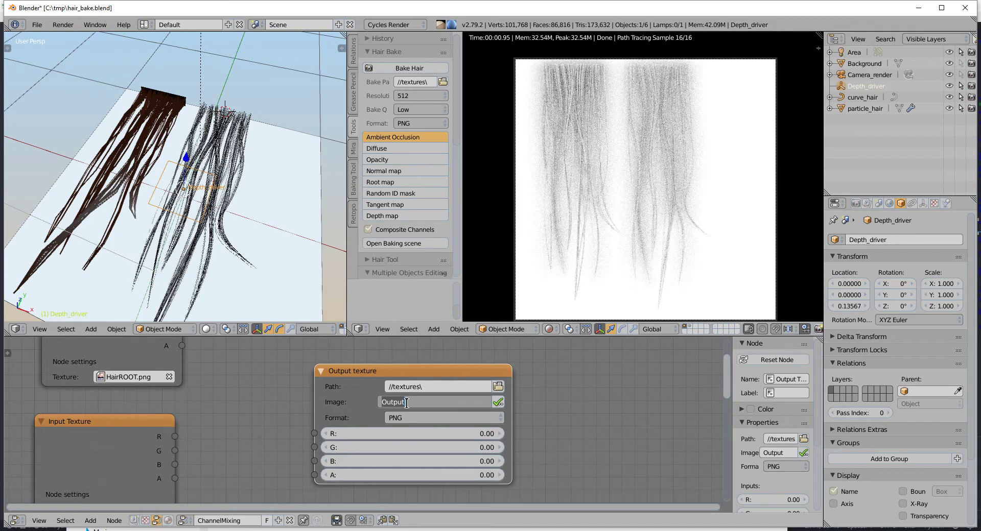
pyautogui.write('hair_packed')
pyautogui.press('Return')
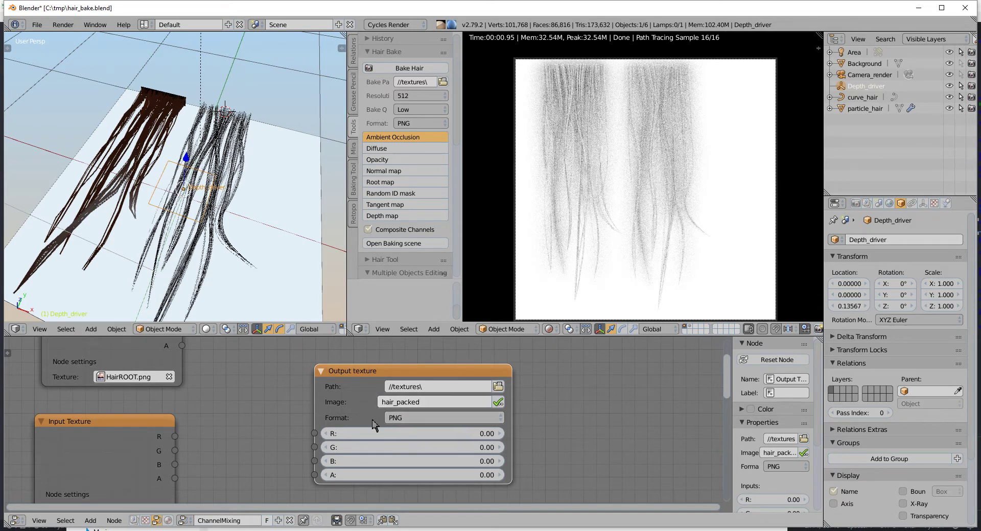
# Step: Turn the top-left 3D View into an image editor showing hair_packed.png
pyautogui.click(15, 329)
pyautogui.click(18, 331)
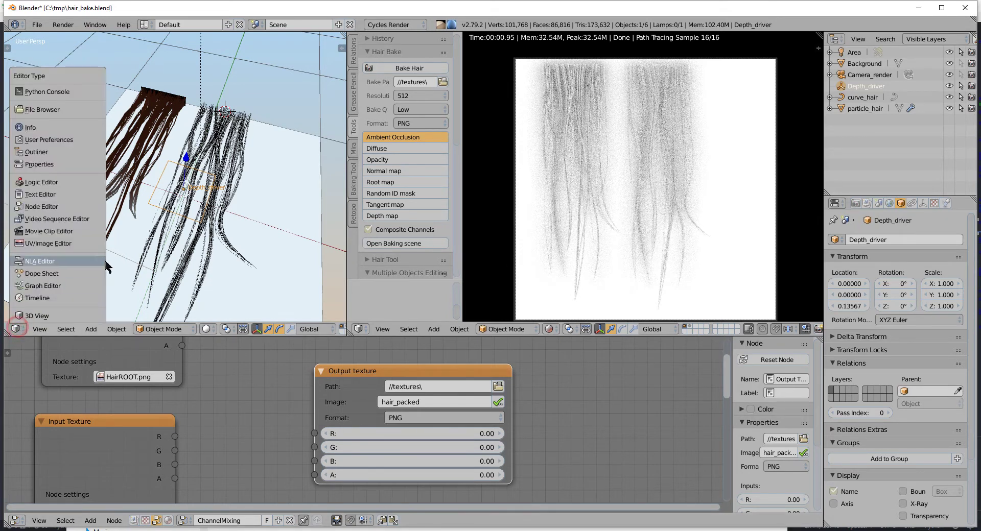
pyautogui.click(65, 243)
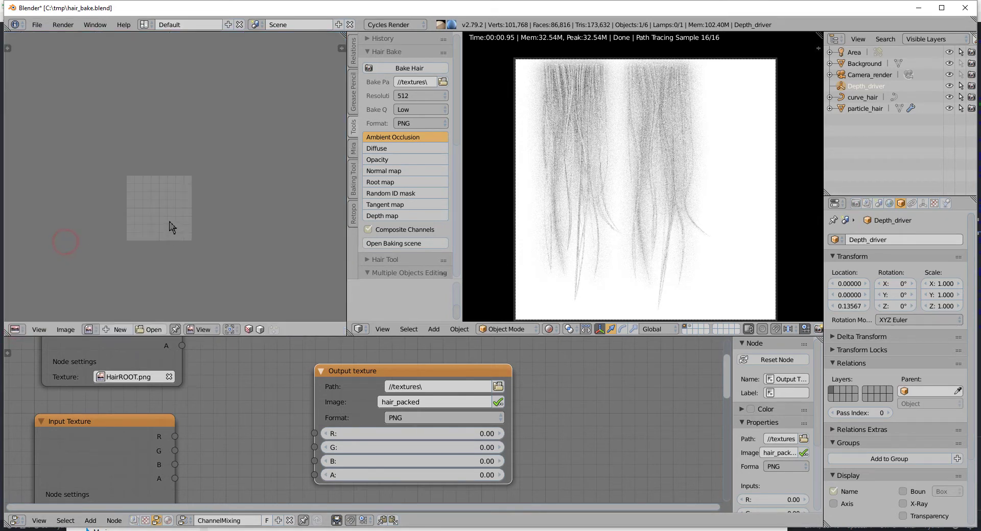
pyautogui.click(89, 329)
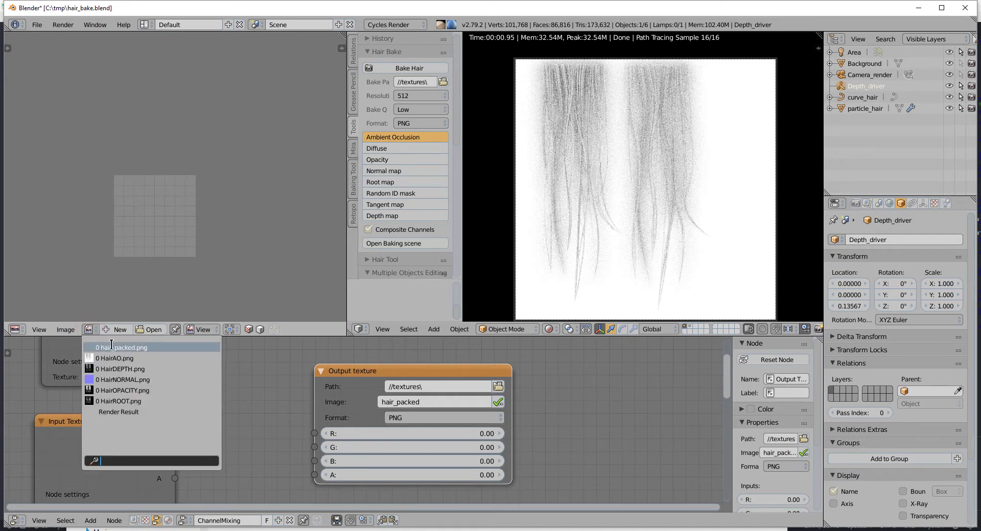
pyautogui.click(125, 347)
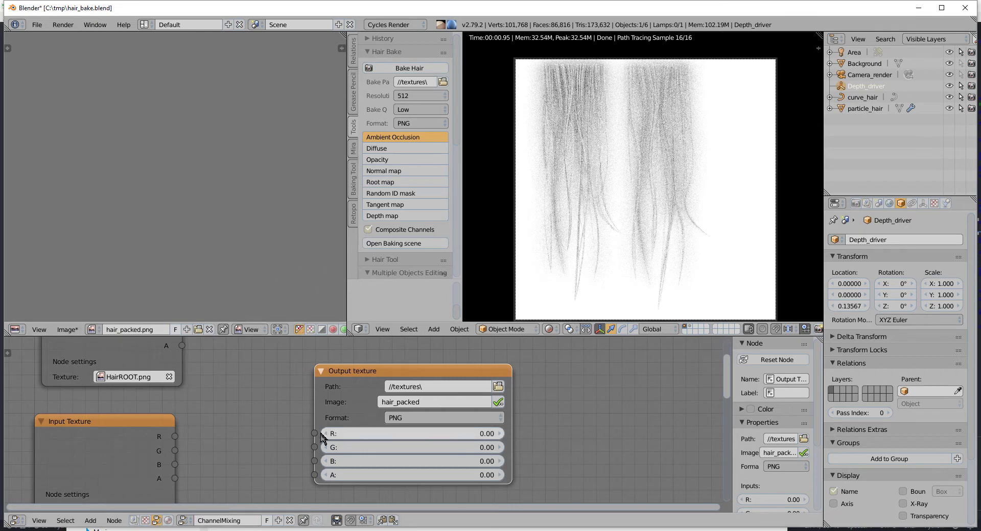
# Step: Link HairROOT.png's R channel to the Output's R and view the red channel
pyautogui.moveTo(245, 380)
pyautogui.mouseDown(button='middle')
pyautogui.moveTo(273, 380)
pyautogui.moveTo(254, 384)
pyautogui.mouseUp(button='middle')
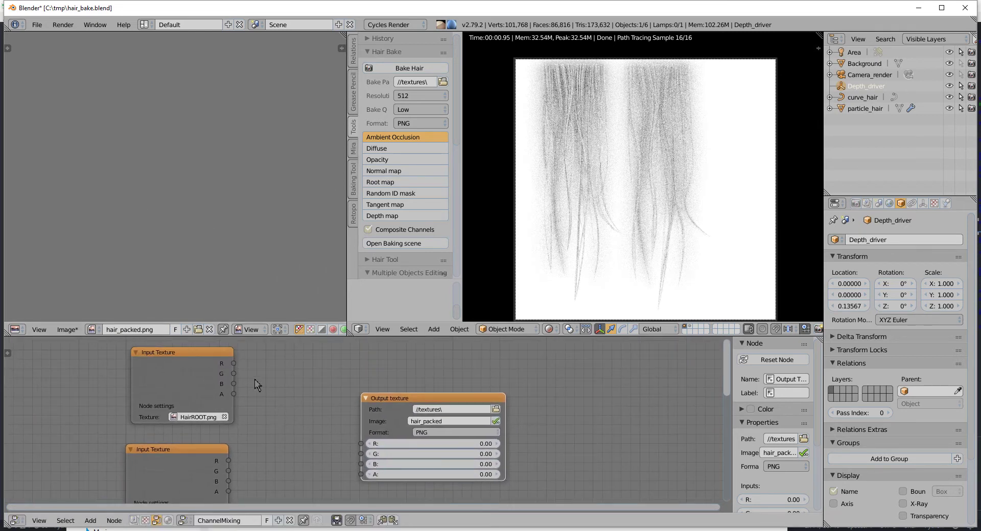
pyautogui.scroll(1, 206, 409)
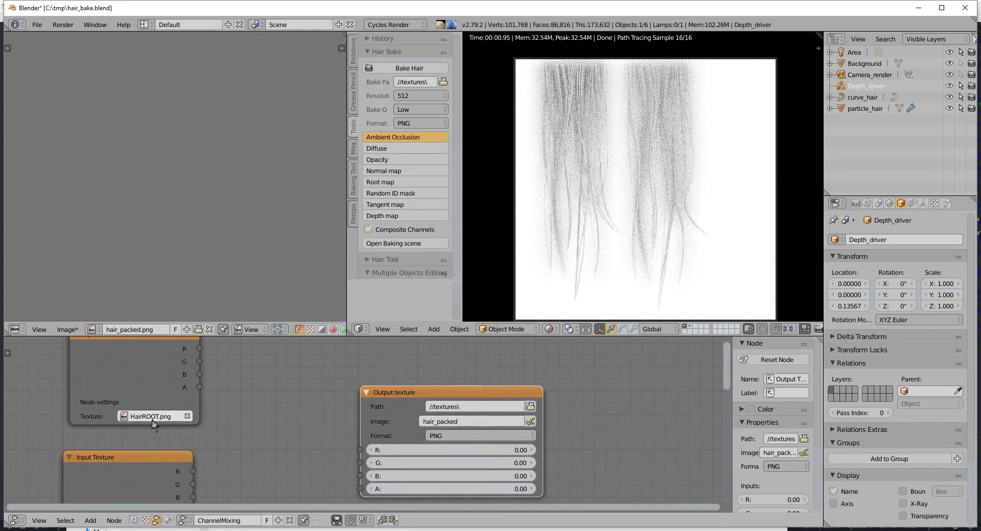
pyautogui.moveTo(199, 349); pyautogui.dragTo(361, 450)
pyautogui.scroll(5, 176, 214)
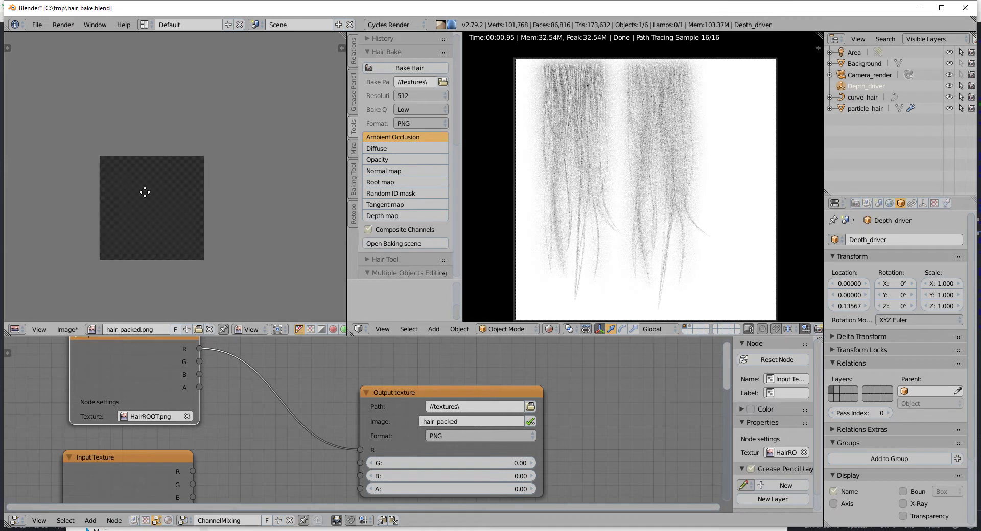
pyautogui.scroll(3, 198, 165)
pyautogui.moveTo(231, 246); pyautogui.dragTo(193, 227, button='middle')
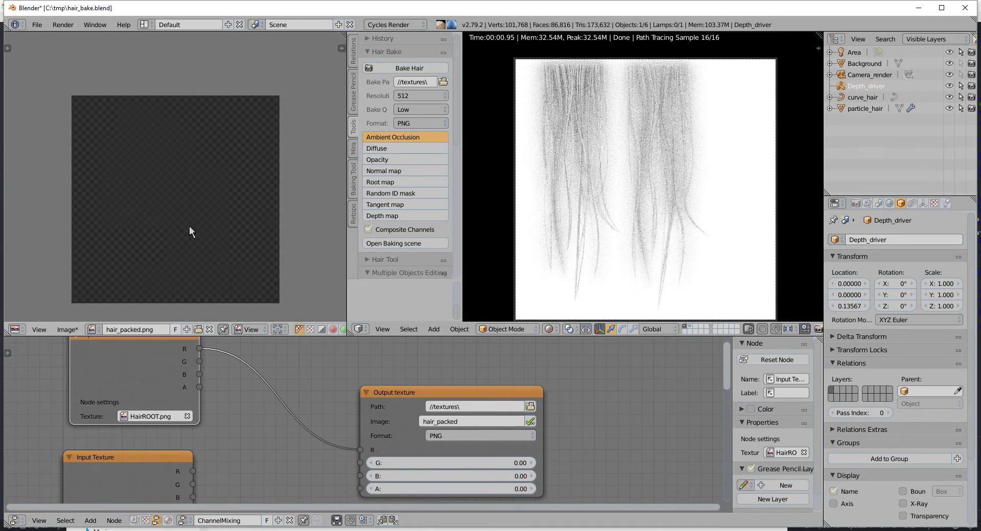
pyautogui.moveTo(321, 330); pyautogui.dragTo(214, 336, button='middle')
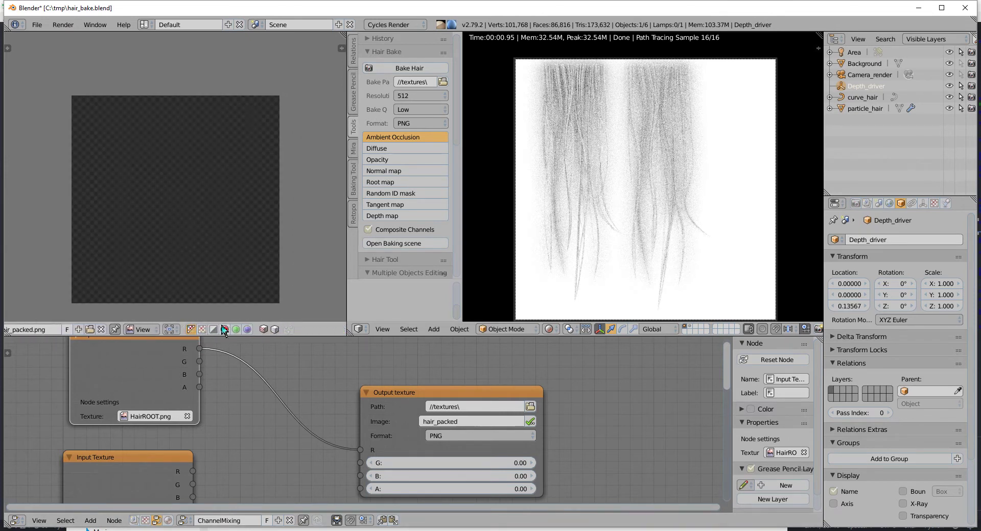
pyautogui.click(225, 330)
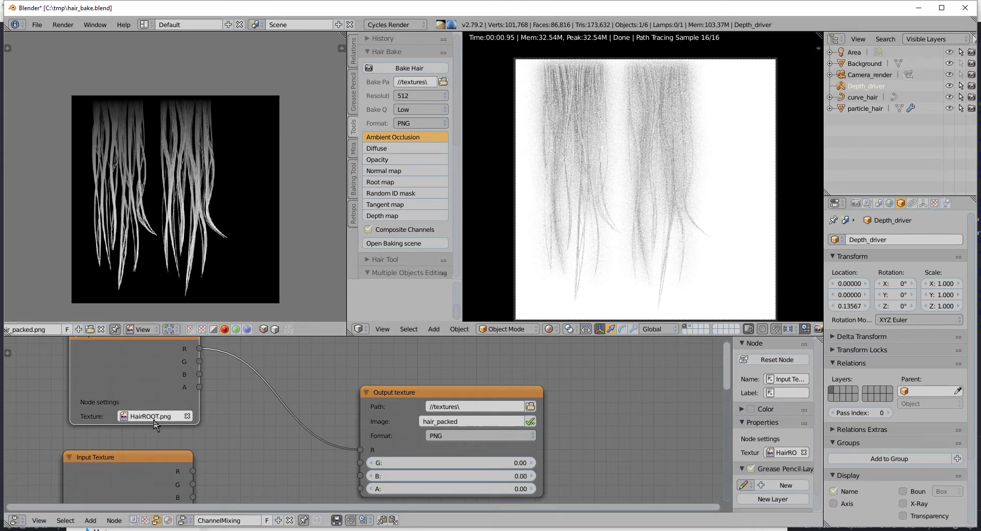
# Step: Switch the hair bake from the Normal map to the Root map
pyautogui.click(398, 172)
pyautogui.click(390, 183)
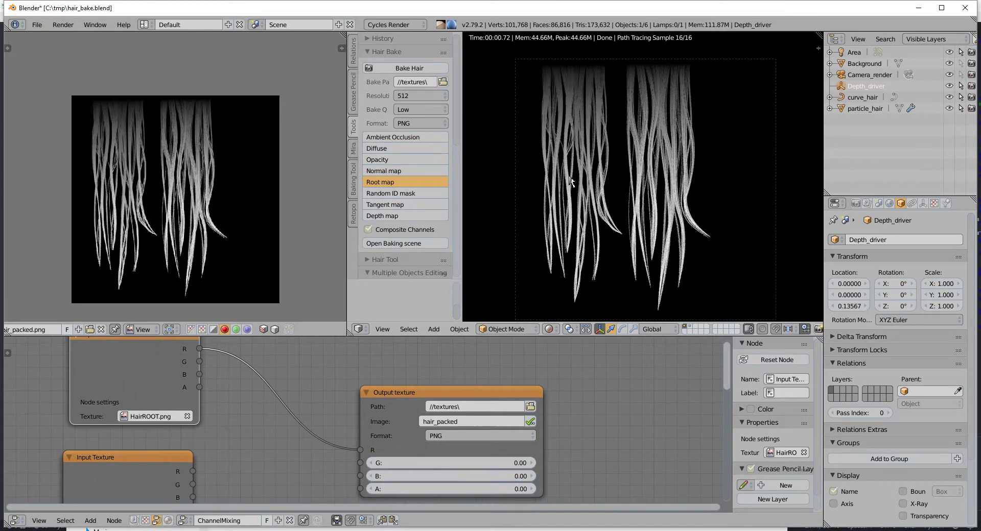
pyautogui.keyDown('shift'); pyautogui.moveTo(593, 170); pyautogui.dragTo(579, 161, button='middle'); pyautogui.keyUp('shift')
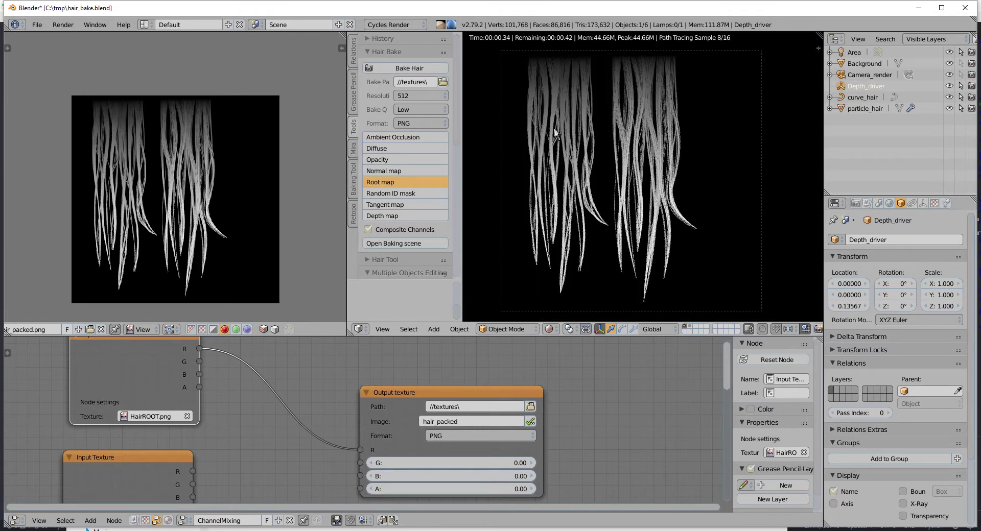
pyautogui.moveTo(95, 261); pyautogui.dragTo(97, 257, button='middle')
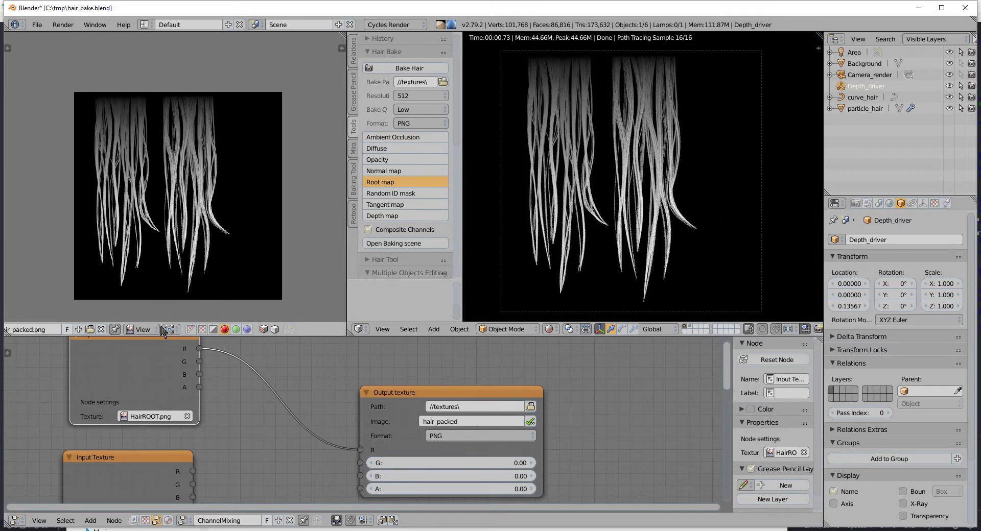
pyautogui.scroll(-1, 241, 455)
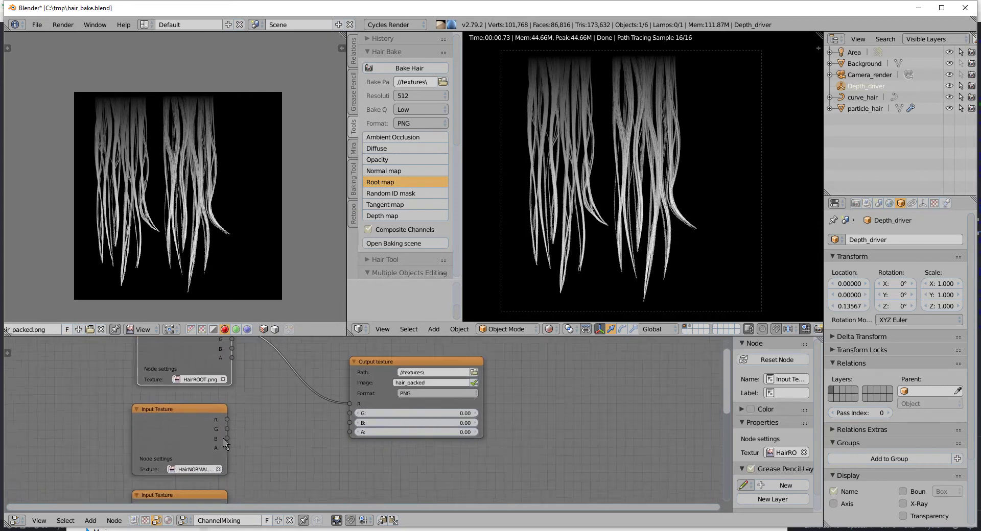
# Step: Link the third input texture's R channel to the Output's G input
pyautogui.moveTo(241, 454); pyautogui.dragTo(223, 409, button='middle')
pyautogui.scroll(-2, 243, 447)
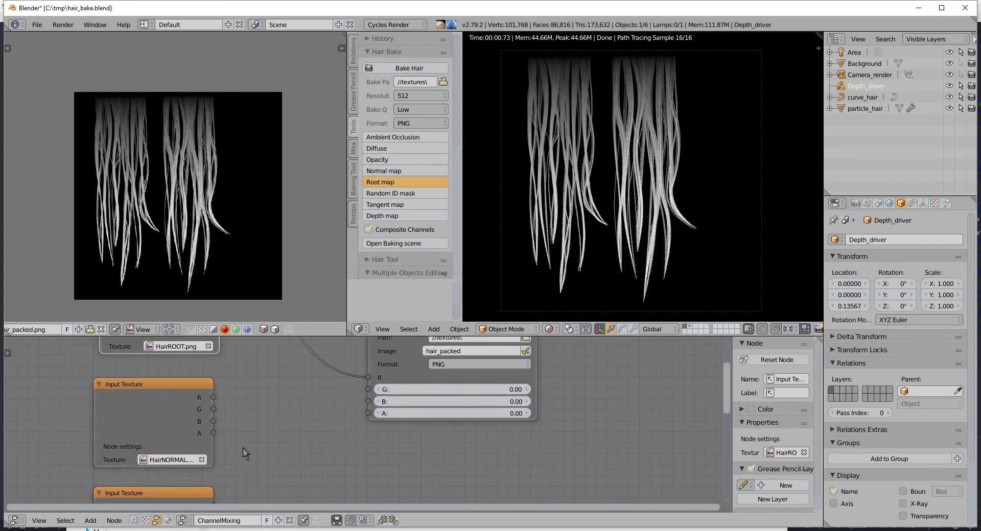
pyautogui.moveTo(244, 447)
pyautogui.mouseDown(button='middle')
pyautogui.moveTo(247, 433)
pyautogui.moveTo(235, 456)
pyautogui.moveTo(260, 423)
pyautogui.moveTo(245, 409)
pyautogui.moveTo(234, 485)
pyautogui.mouseUp(button='middle')
pyautogui.scroll(-1, 241, 422)
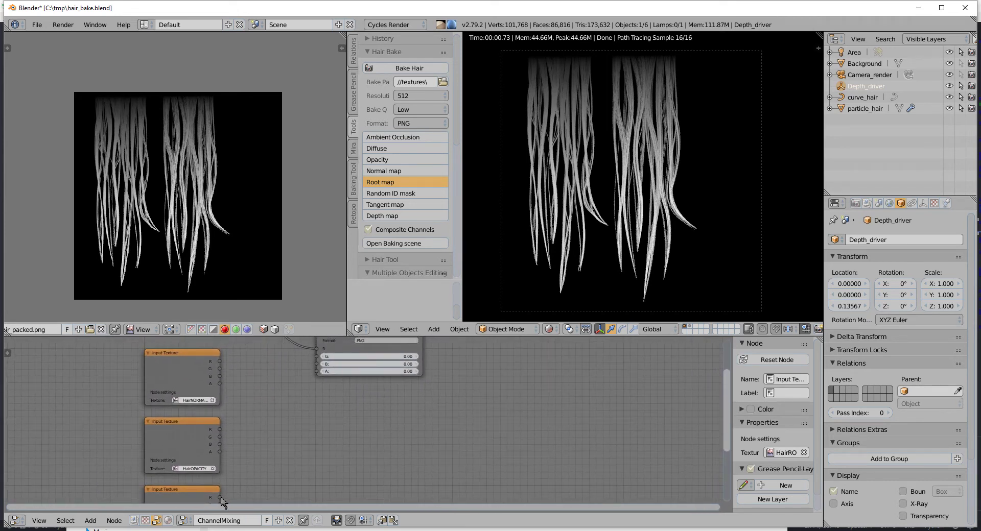
pyautogui.moveTo(220, 499); pyautogui.dragTo(314, 361)
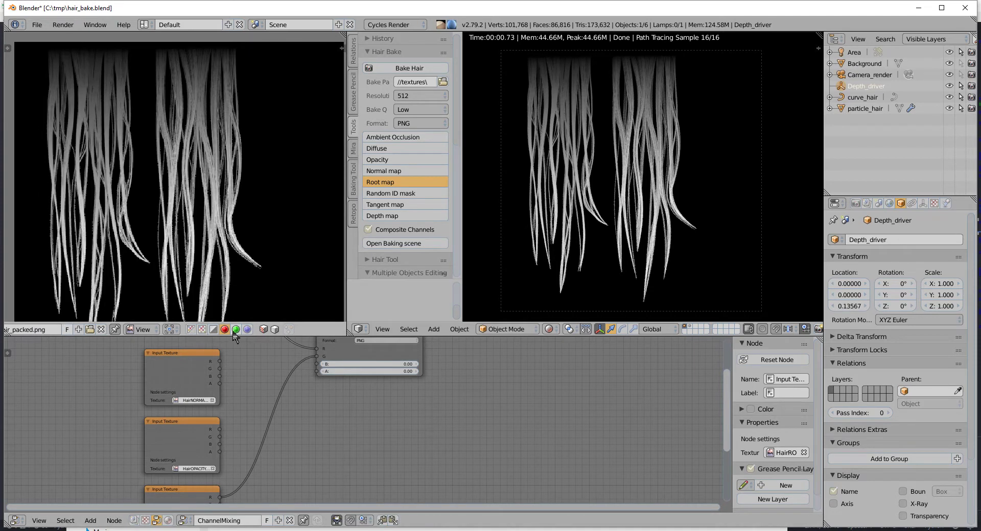
pyautogui.scroll(-2, 186, 177)
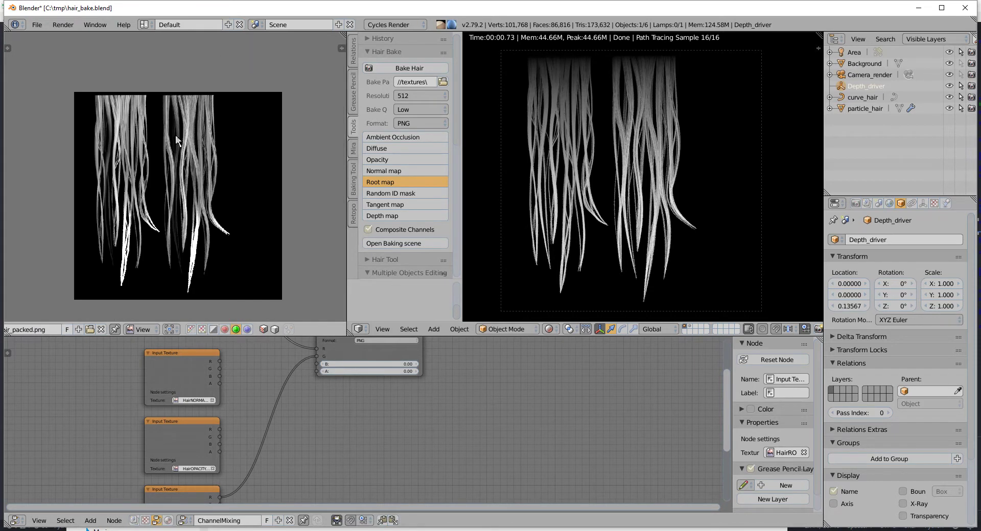
pyautogui.scroll(1, 176, 153)
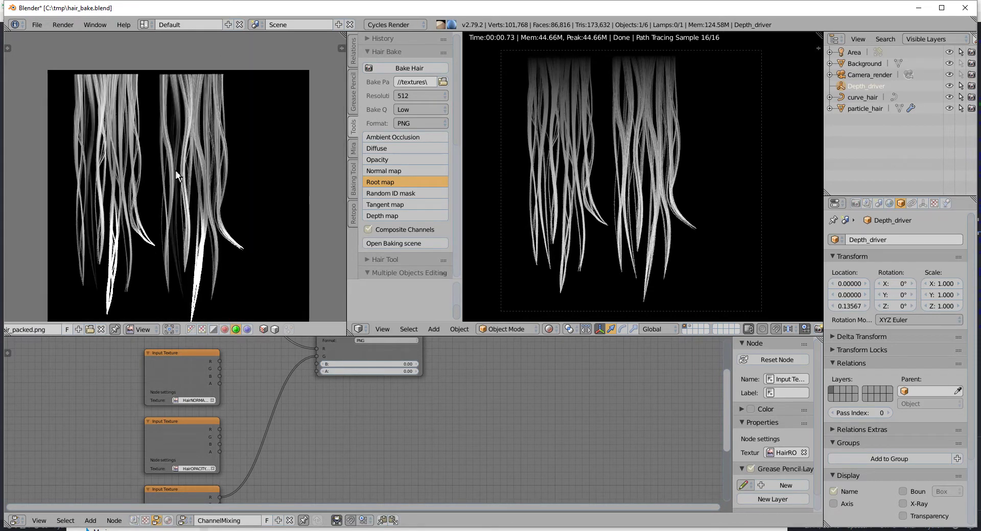
# Step: Show the packed image in colour with alpha and frame the Output node
pyautogui.click(191, 329)
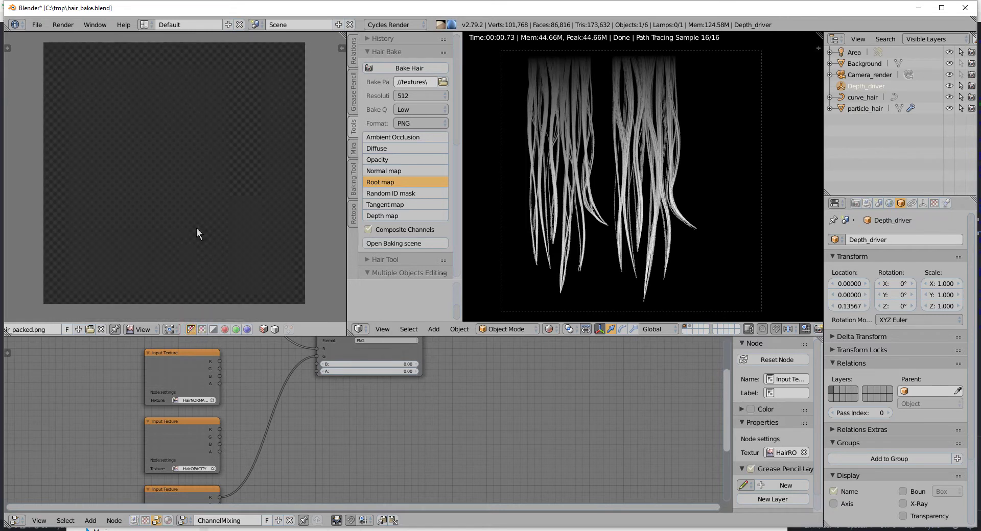
pyautogui.moveTo(374, 390); pyautogui.dragTo(394, 447, button='middle')
pyautogui.scroll(1, 394, 447)
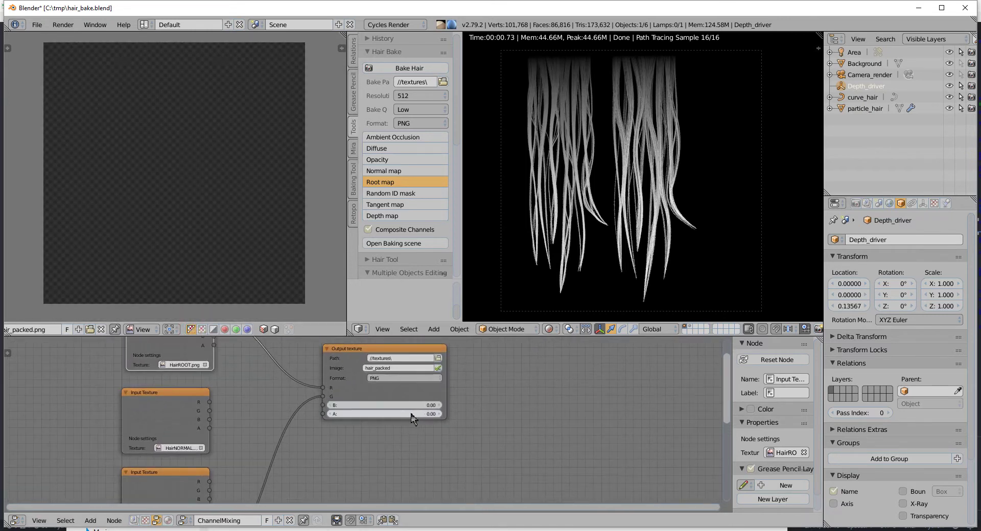
pyautogui.moveTo(164, 185); pyautogui.dragTo(166, 189, button='middle')
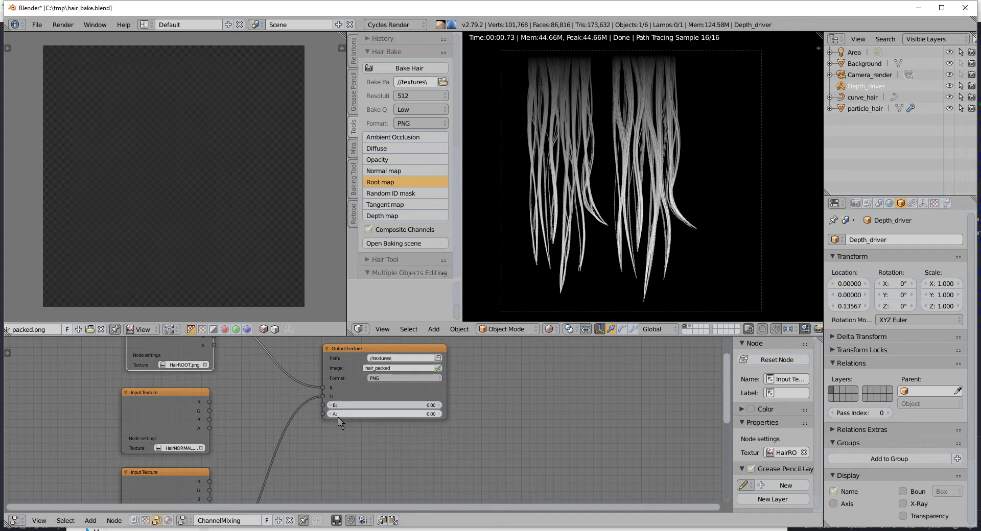
pyautogui.scroll(2, 339, 417)
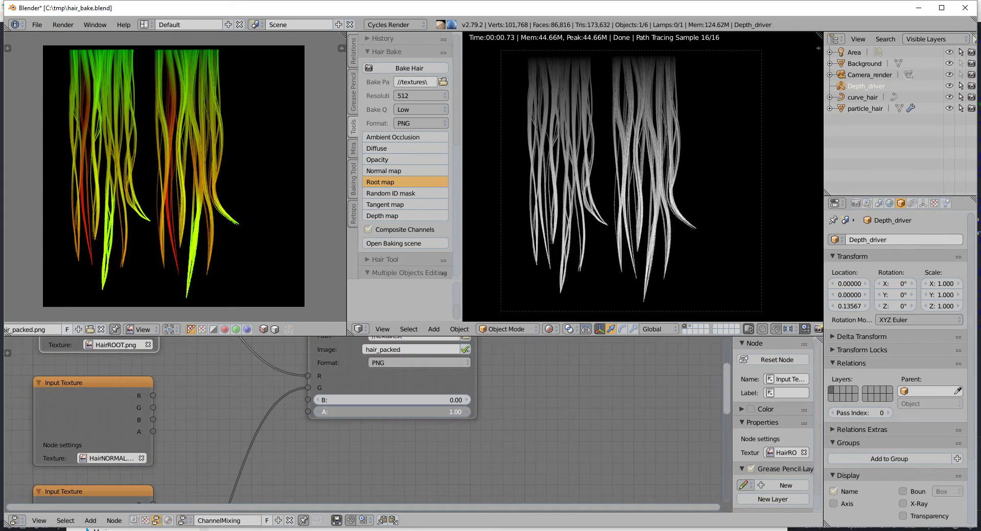
# Step: Set the Output texture's alpha to 1.00 and make the Output node active
pyautogui.click(337, 412)
pyautogui.moveTo(137, 177); pyautogui.dragTo(150, 186, button='middle')
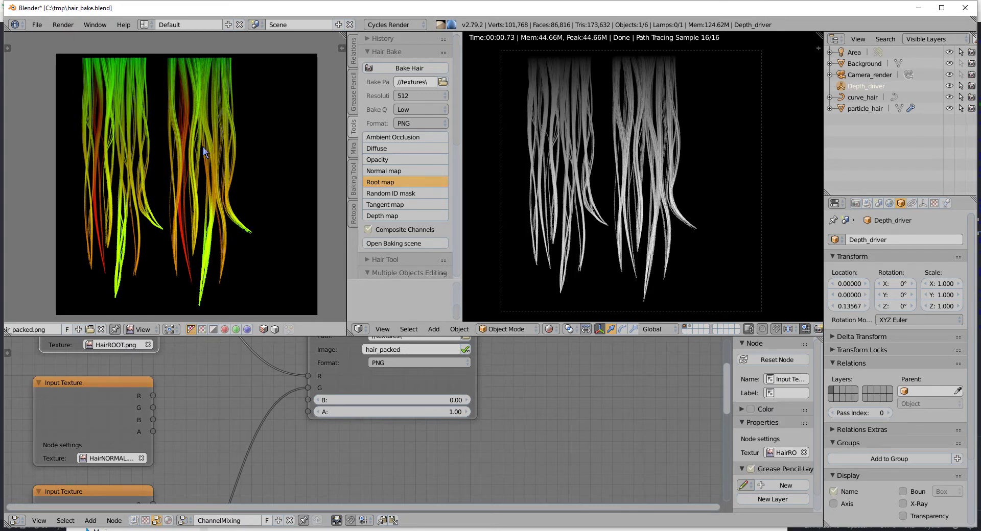
pyautogui.scroll(-2, 262, 393)
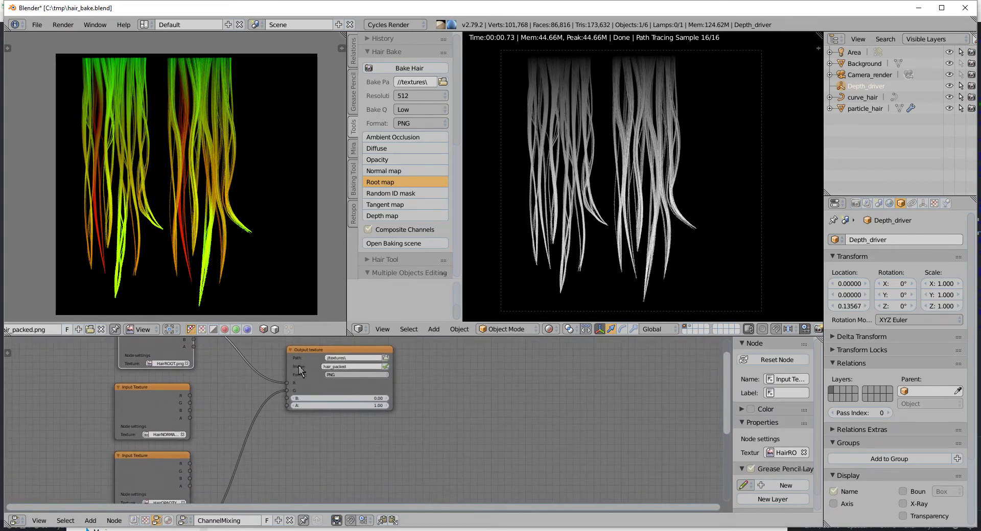
pyautogui.click(301, 371)
pyautogui.scroll(-2, 276, 409)
pyautogui.moveTo(269, 448)
pyautogui.mouseDown(button='middle')
pyautogui.moveTo(247, 397)
pyautogui.moveTo(331, 421)
pyautogui.mouseUp(button='middle')
pyautogui.scroll(2, 247, 396)
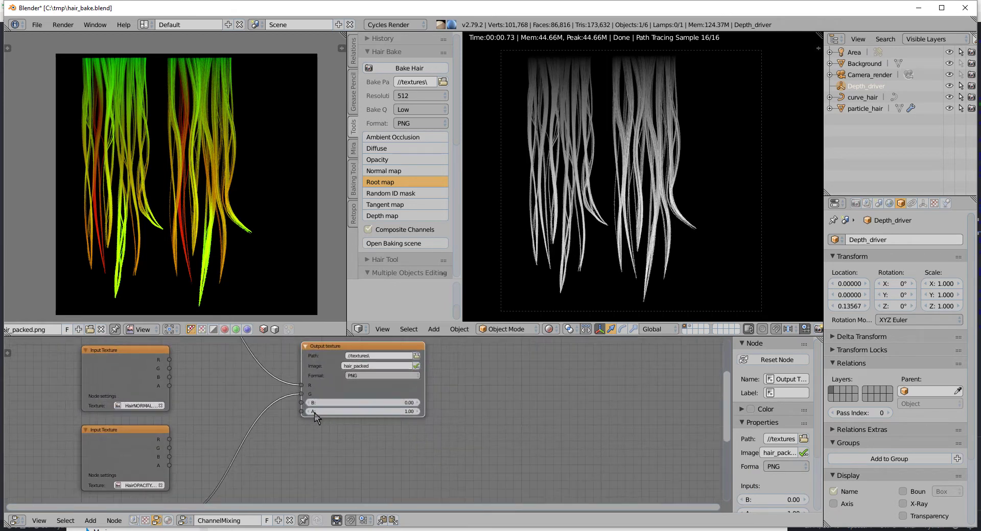
pyautogui.scroll(2, 219, 416)
# Step: Link HairOPACITY's R channel to the Output's alpha input
pyautogui.click(178, 449)
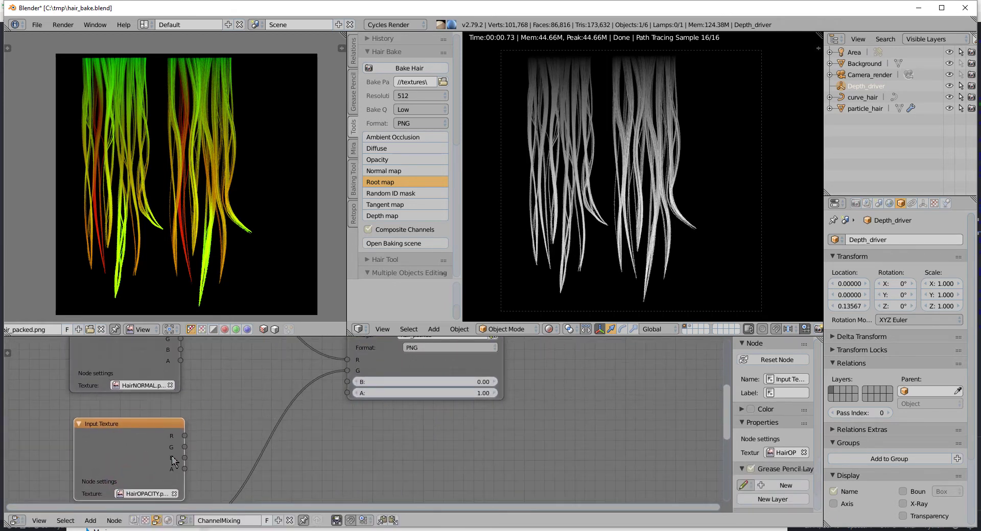
pyautogui.moveTo(185, 436); pyautogui.dragTo(350, 400)
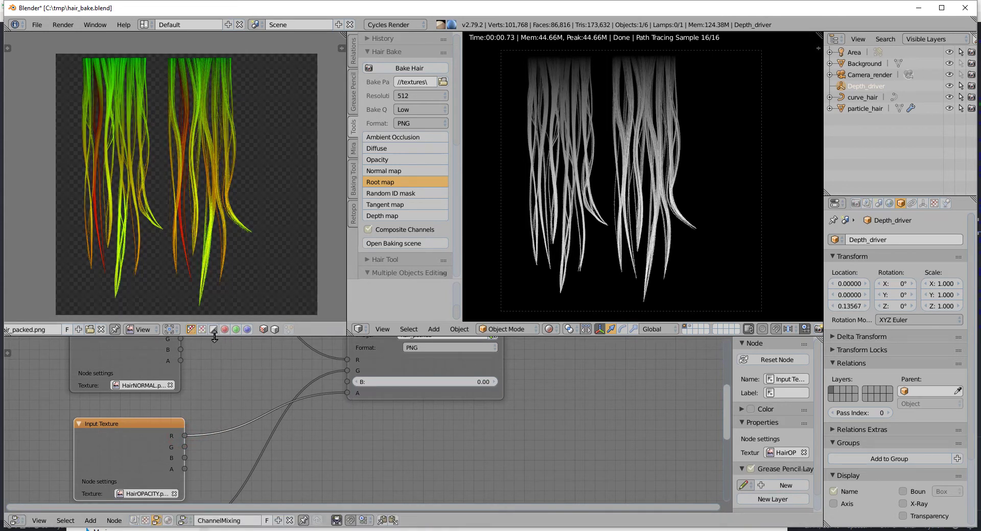
pyautogui.scroll(-2, 244, 430)
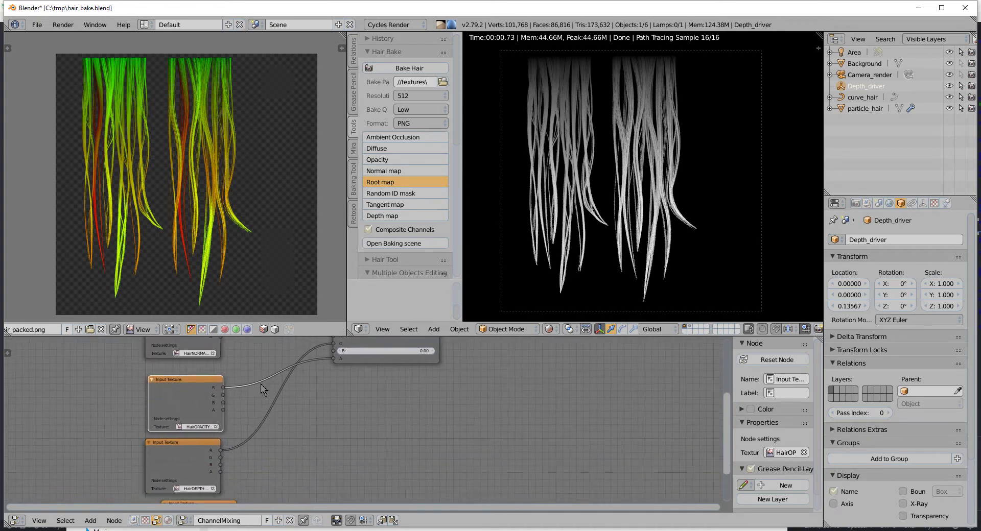
pyautogui.scroll(-2, 271, 404)
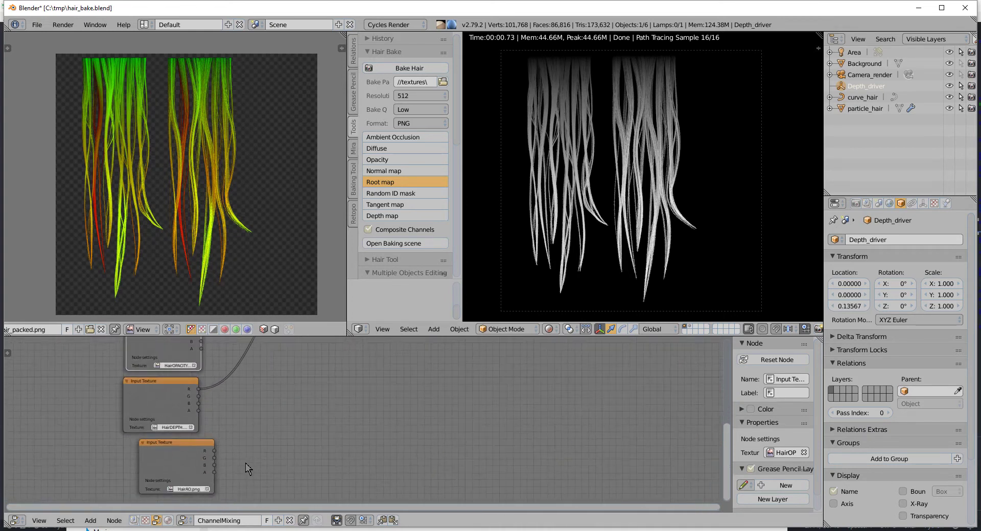
pyautogui.scroll(-1, 238, 464)
pyautogui.moveTo(267, 427); pyautogui.dragTo(255, 469, button='middle')
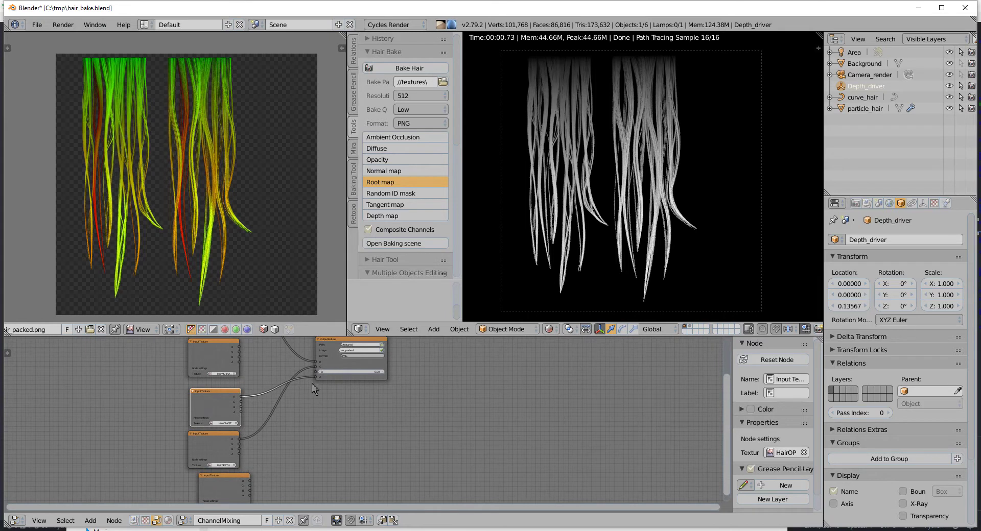
pyautogui.scroll(1, 318, 379)
pyautogui.keyDown('shift'); pyautogui.scroll(-2, 304, 423); pyautogui.keyUp('shift')
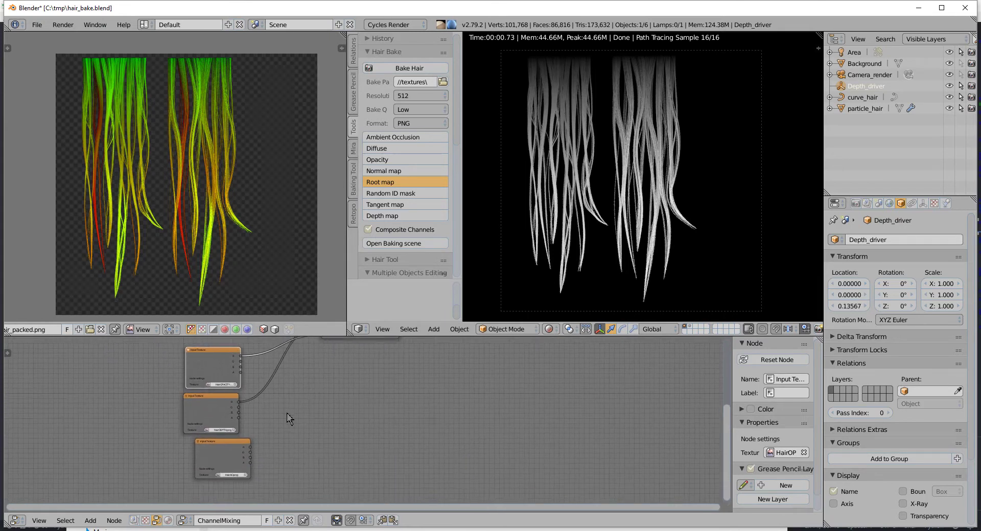
# Step: In a maximized node editor, link the HairAO texture's R channel to Output B
pyautogui.hotkey('ctrl', 'space')
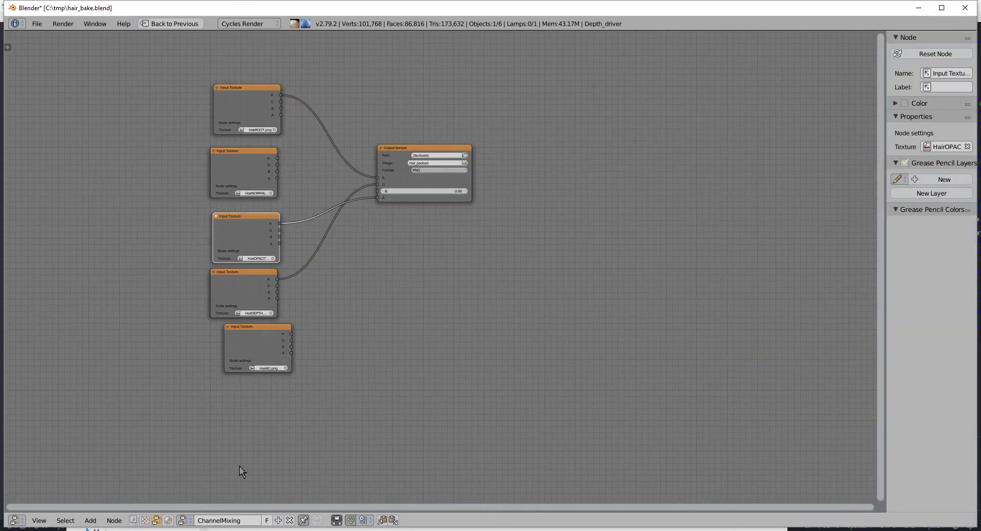
pyautogui.scroll(2, 303, 204)
pyautogui.scroll(2, 303, 204)
pyautogui.scroll(2, 334, 380)
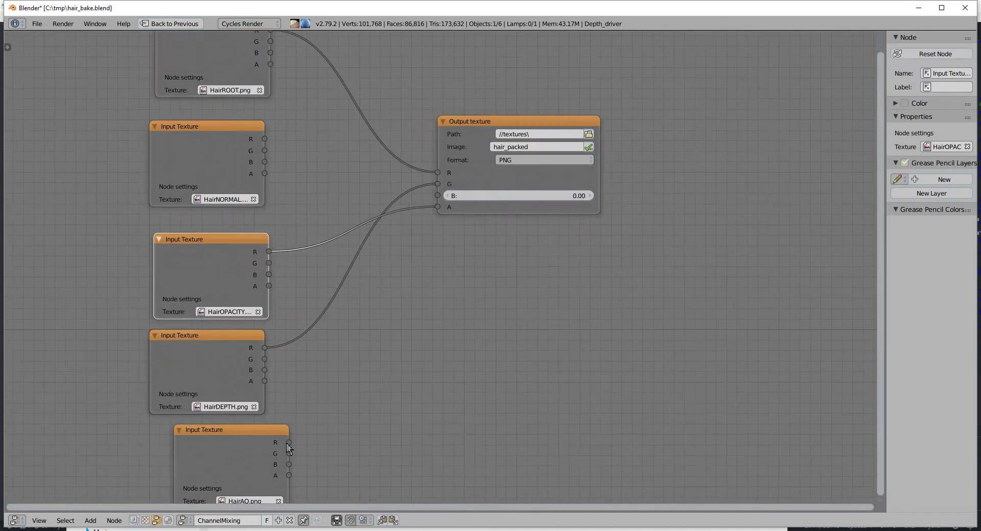
pyautogui.moveTo(287, 443); pyautogui.dragTo(435, 199)
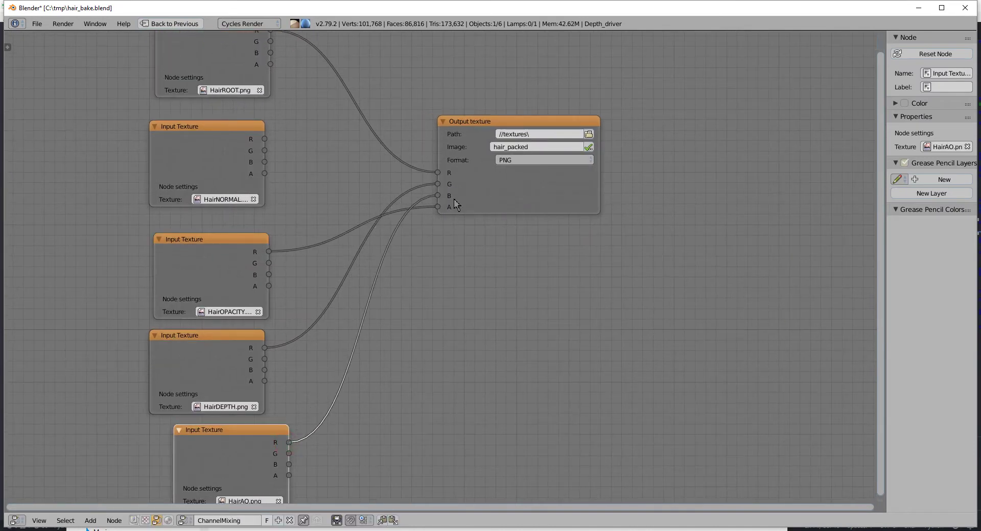
pyautogui.hotkey('ctrl', 'space')
pyautogui.scroll(2, 212, 175)
pyautogui.scroll(2, 227, 299)
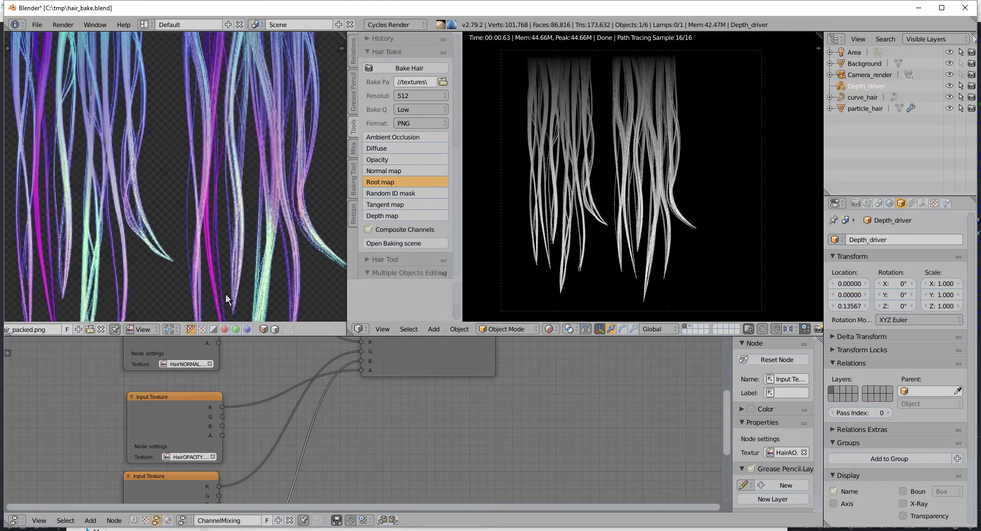
# Step: Check the packed texture's single-channel views, then return to full colour with alpha
pyautogui.click(235, 329)
pyautogui.scroll(-3, 235, 224)
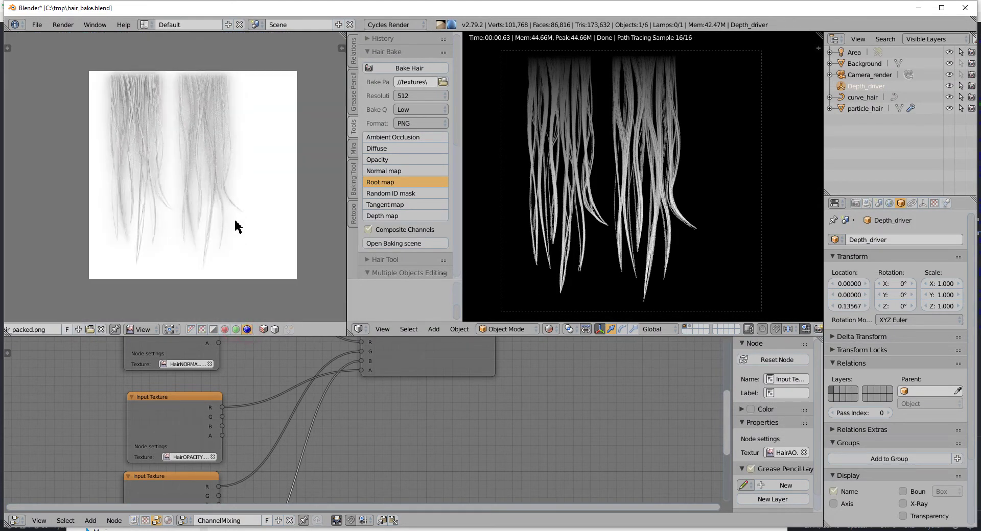
pyautogui.scroll(3, 197, 141)
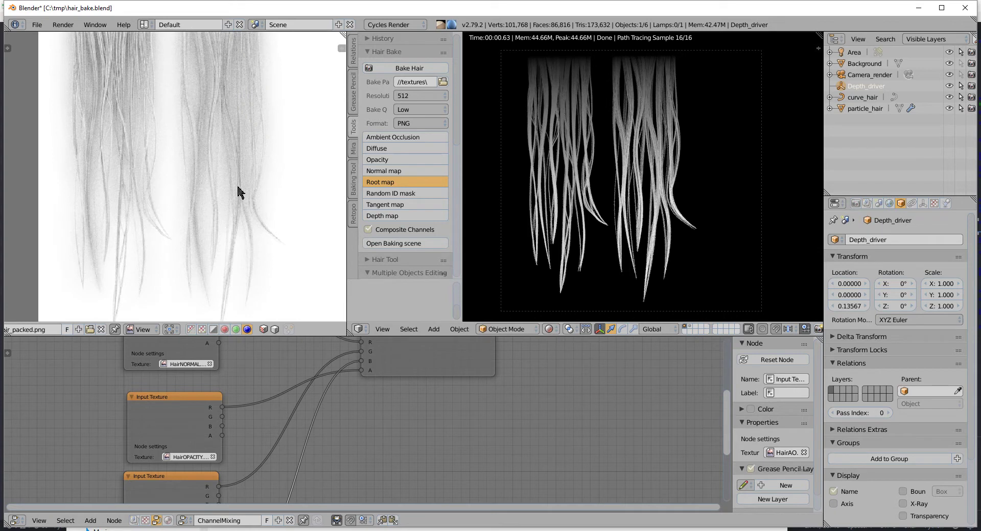
pyautogui.click(419, 110)
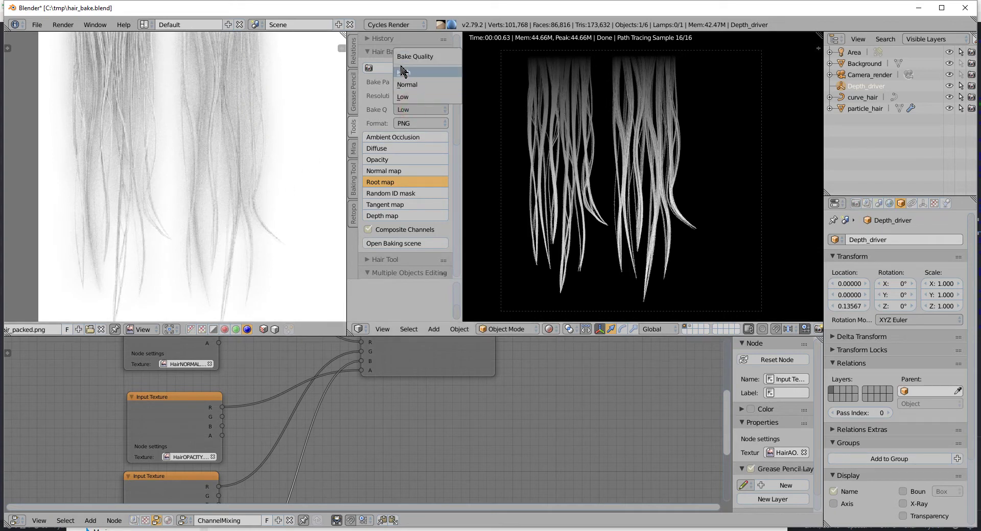
pyautogui.moveTo(230, 118); pyautogui.dragTo(237, 146, button='middle')
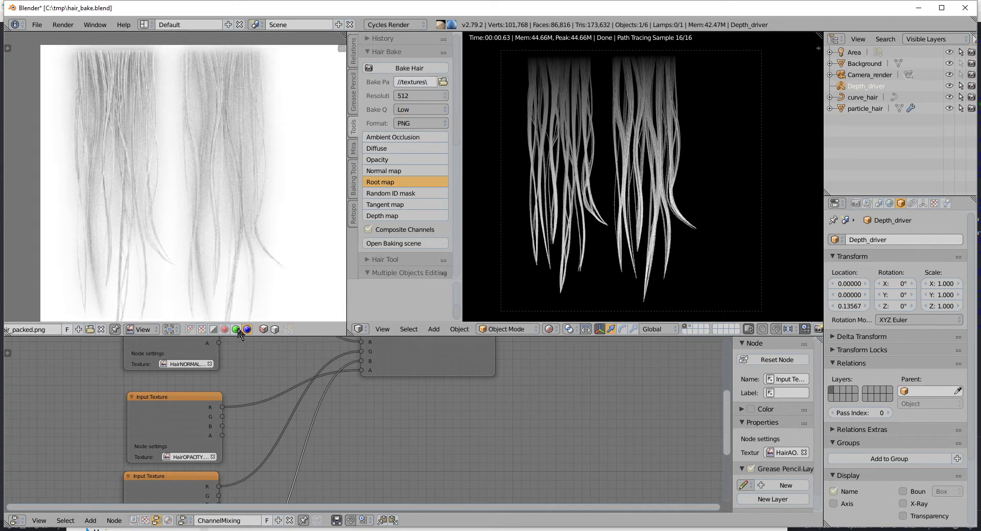
pyautogui.click(238, 331)
pyautogui.click(224, 330)
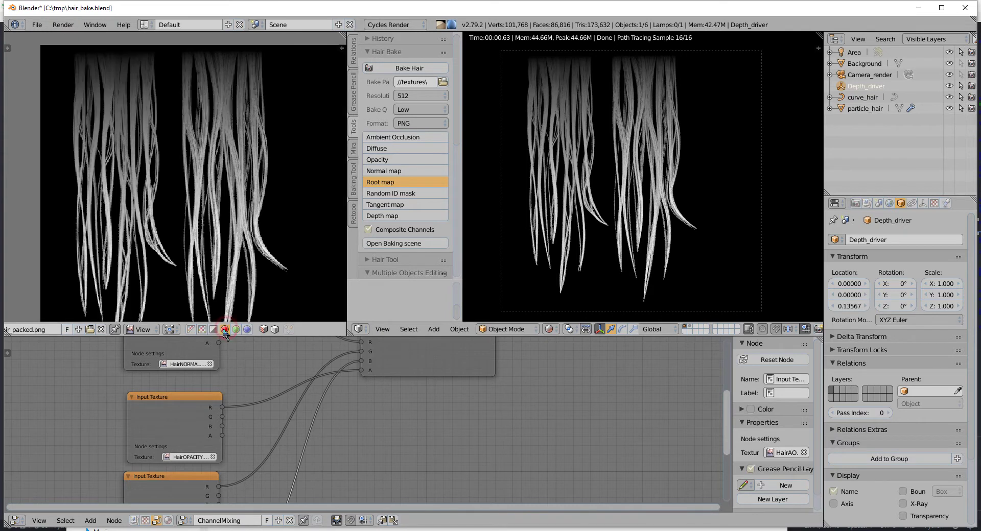
pyautogui.click(191, 329)
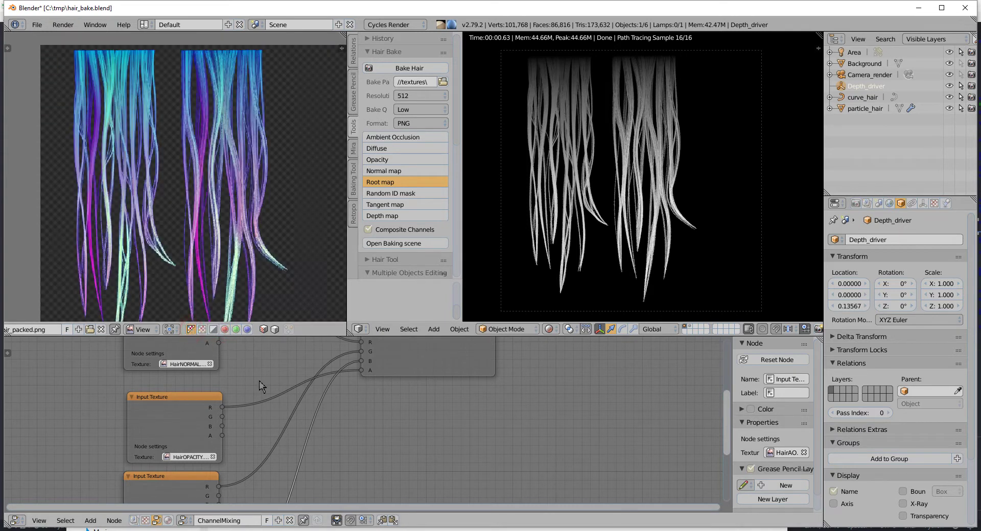
pyautogui.scroll(-3, 259, 381)
pyautogui.moveTo(411, 382); pyautogui.dragTo(355, 427, button='middle')
pyautogui.scroll(1, 333, 423)
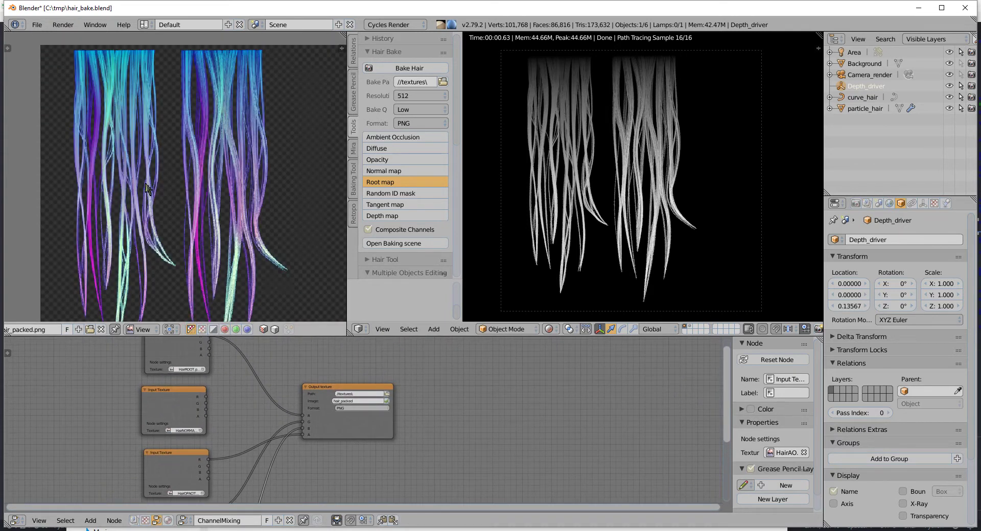
pyautogui.moveTo(146, 188); pyautogui.dragTo(151, 173, button='middle')
# Step: Save hair_packed.png from the Output node, then switch to the textures folder
pyautogui.scroll(4, 421, 408)
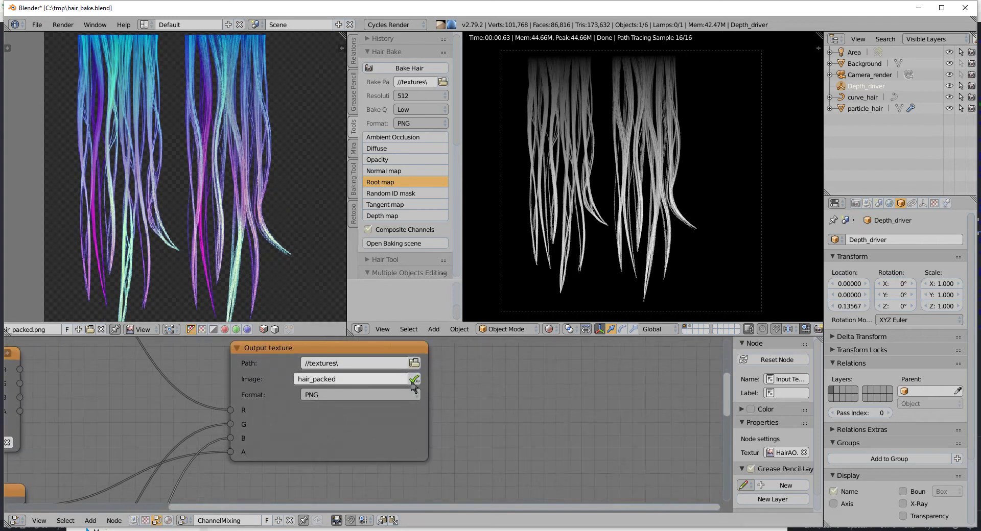
pyautogui.scroll(1, 413, 386)
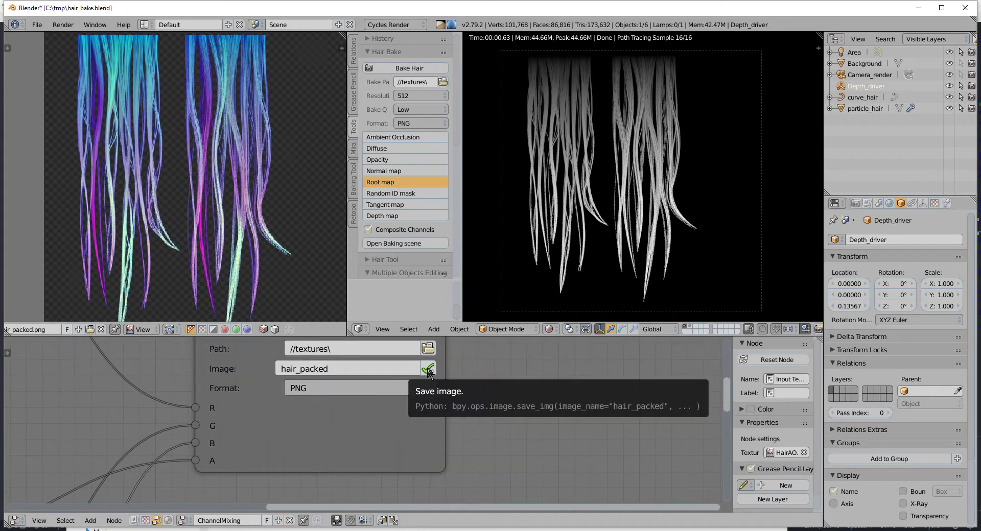
pyautogui.moveTo(428, 372); pyautogui.dragTo(444, 403, button='middle')
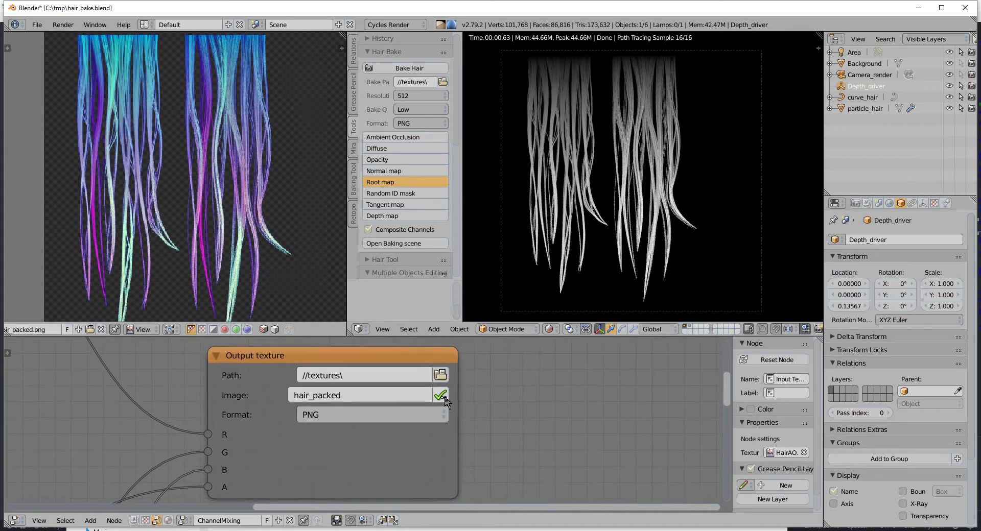
pyautogui.click(441, 396)
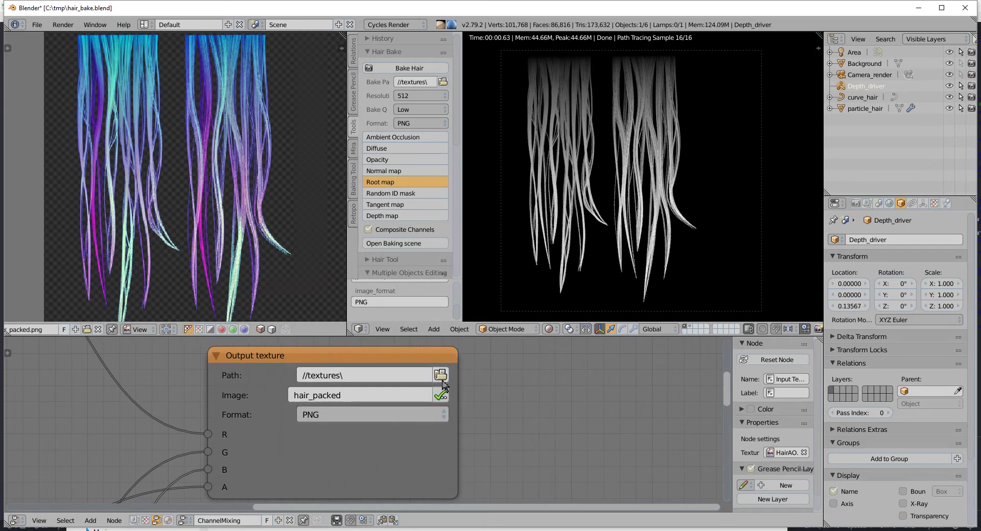
pyautogui.hotkey('alt', 'Tab')
pyautogui.click(384, 312)
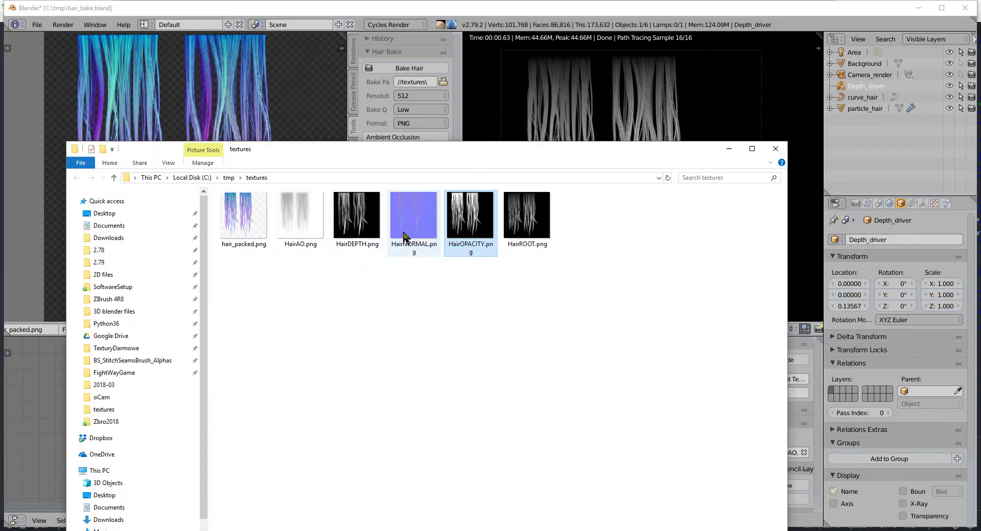
pyautogui.doubleClick(244, 213)
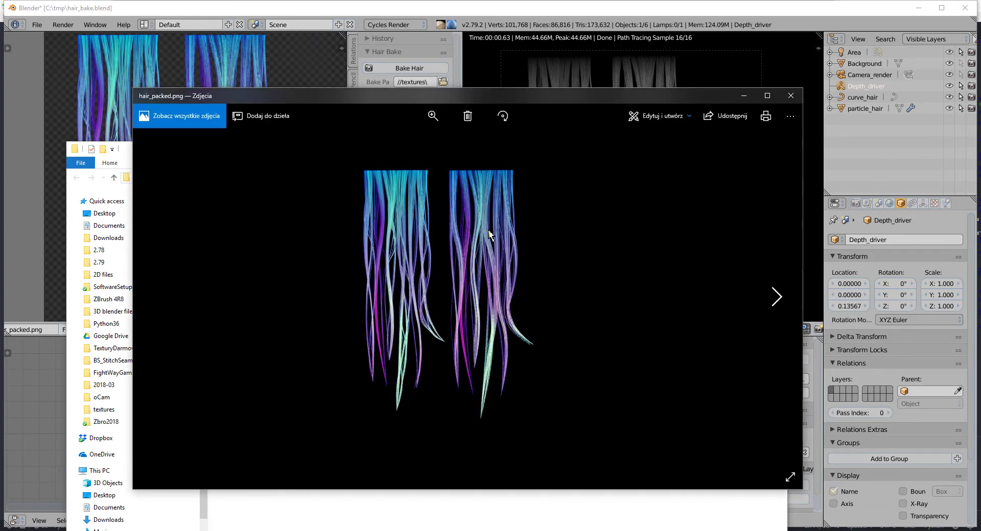
pyautogui.click(791, 96)
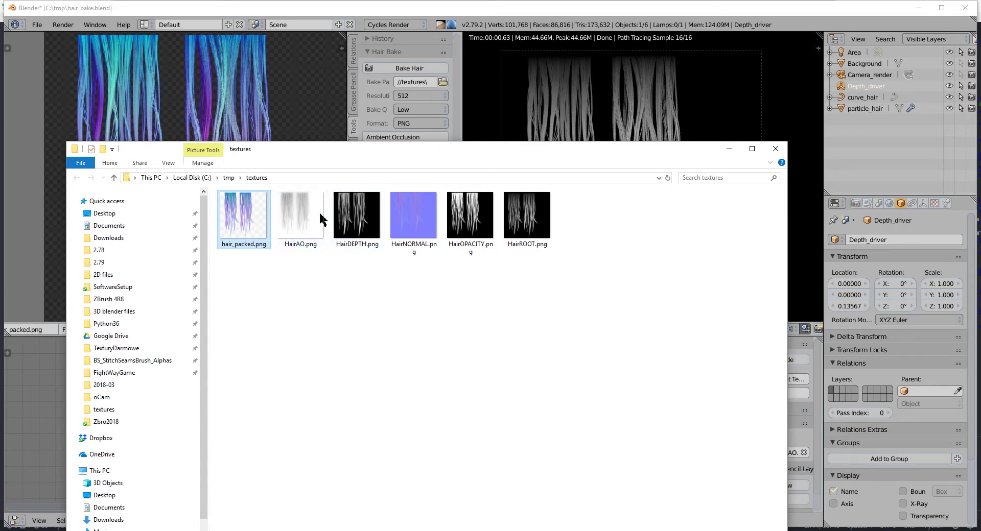
pyautogui.moveTo(244, 219)
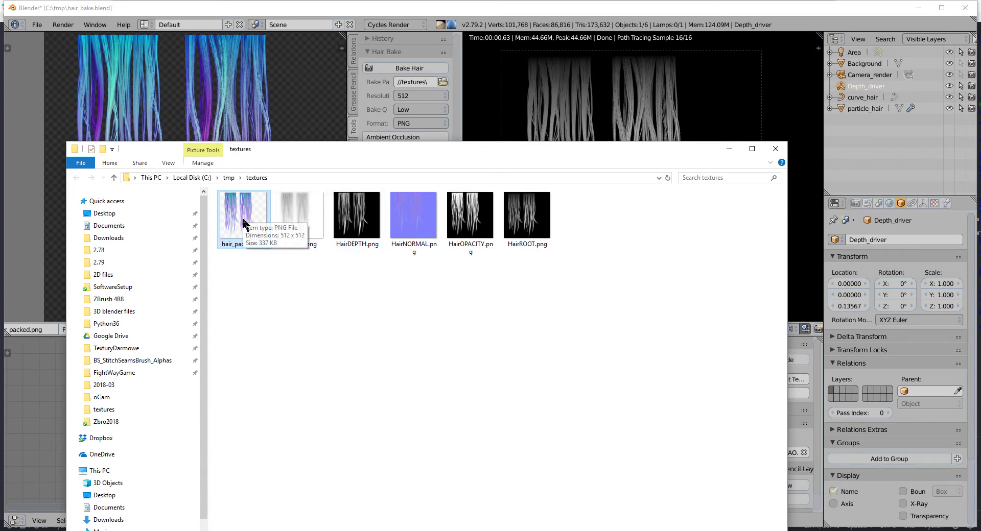
pyautogui.doubleClick(244, 225)
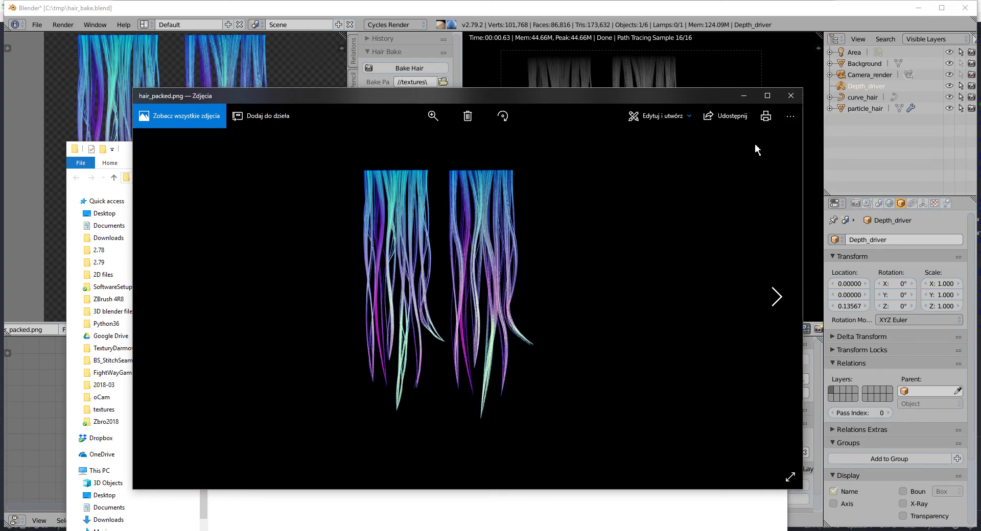
pyautogui.click(786, 101)
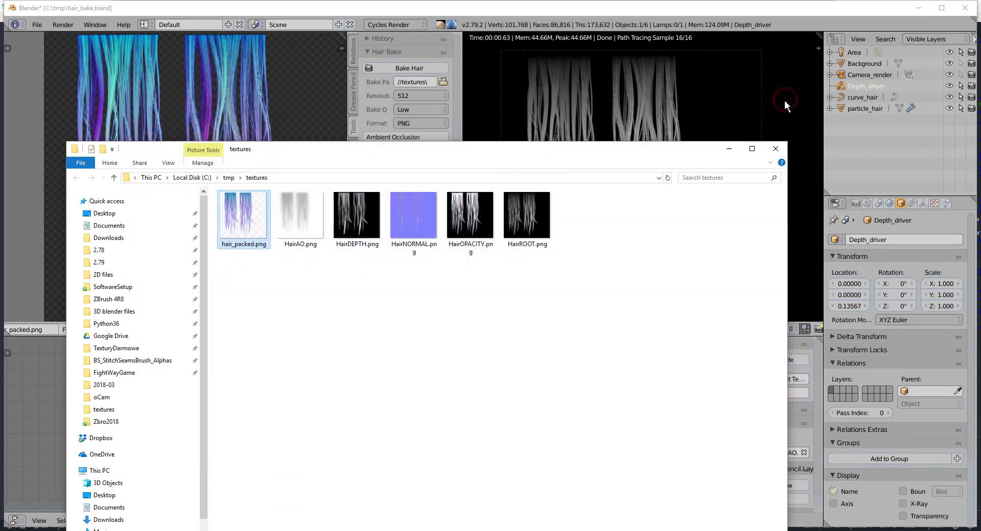
pyautogui.click(425, 217)
pyautogui.doubleClick(425, 217)
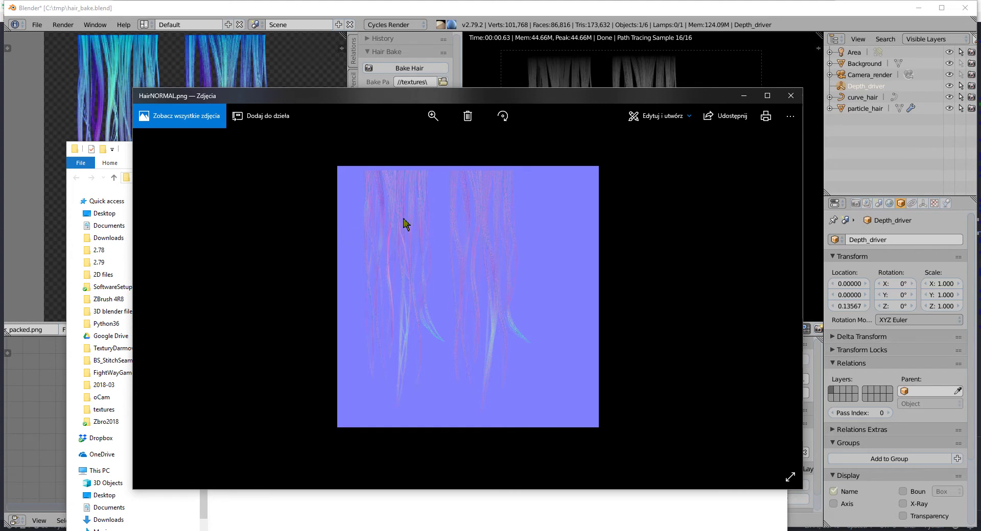
pyautogui.moveTo(620, 91); pyautogui.dragTo(593, 88)
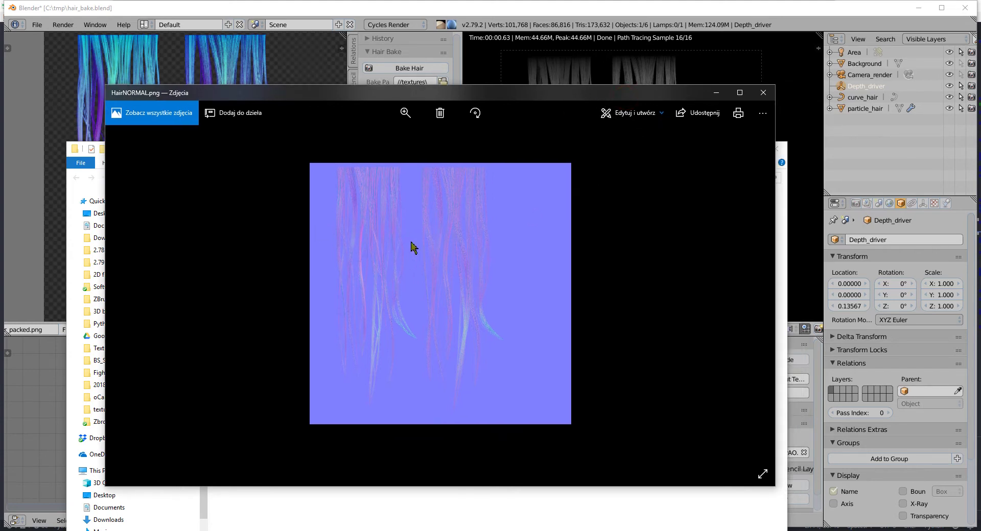
pyautogui.click(756, 101)
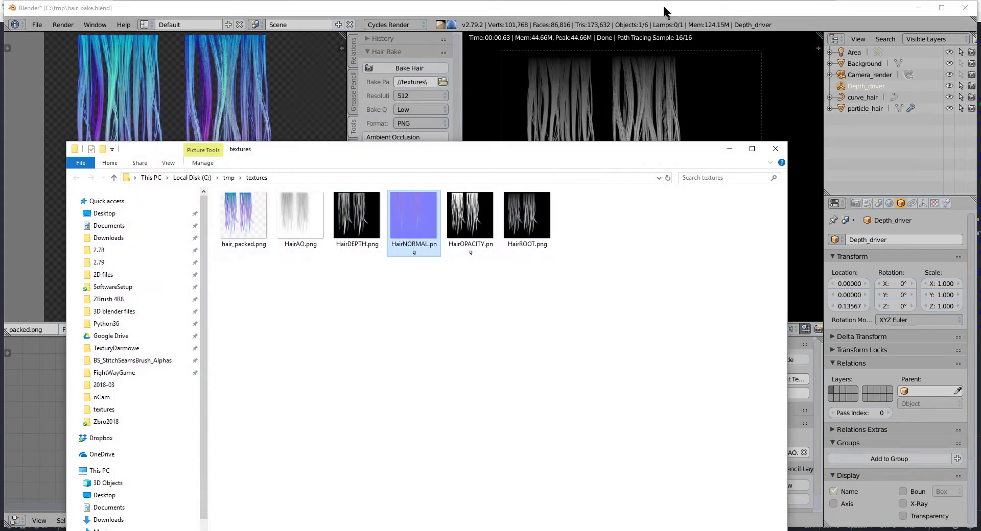
pyautogui.click(578, 96)
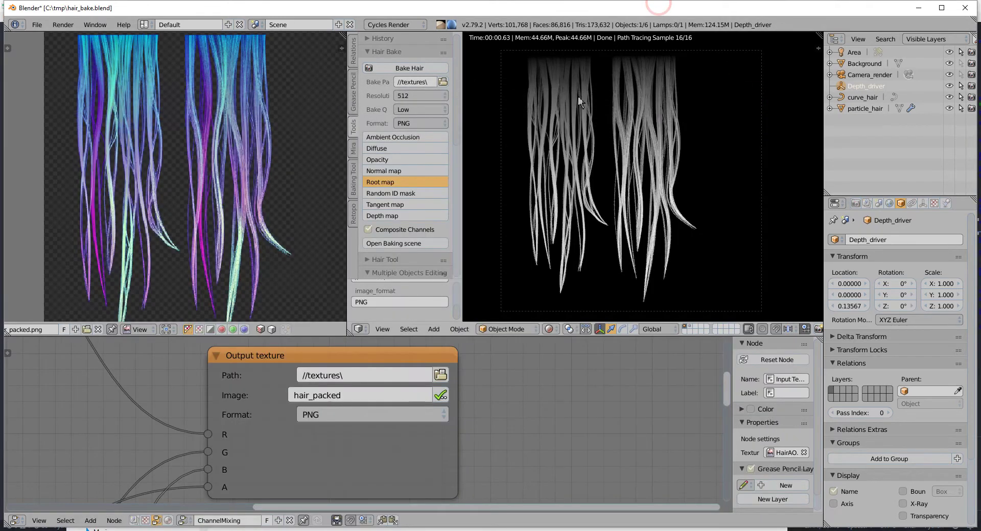
# Step: Choose the Tangent map in the Hair Bake panel to preview green strands on yellow
pyautogui.click(402, 204)
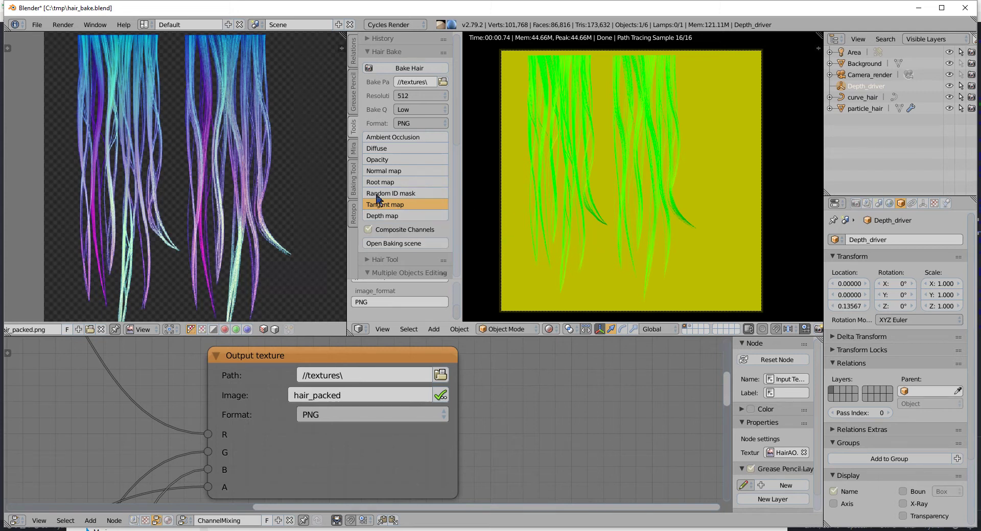
pyautogui.scroll(-2, 368, 445)
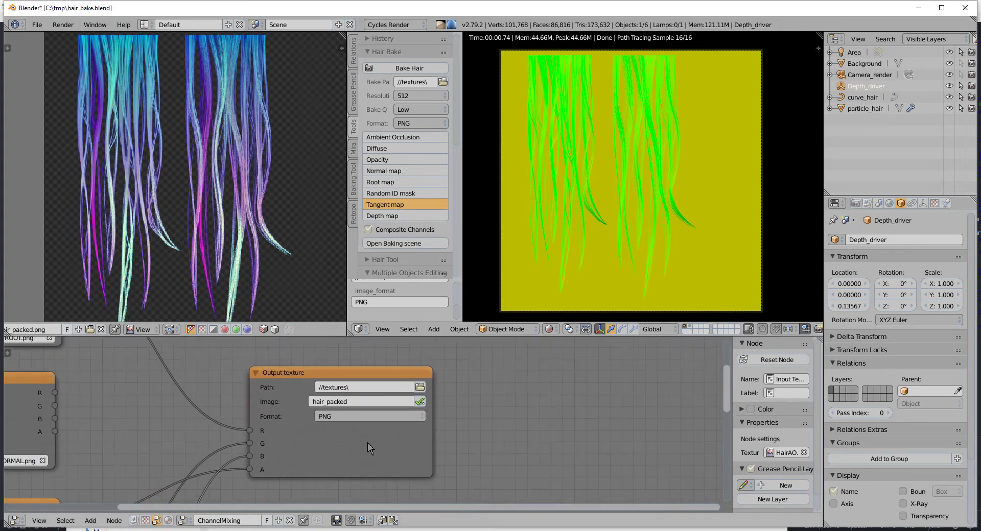
pyautogui.scroll(-2, 366, 443)
# Step: Wire the HairNORMAL.png texture's channels into the hair_packed output's R, G and B
pyautogui.click(394, 424)
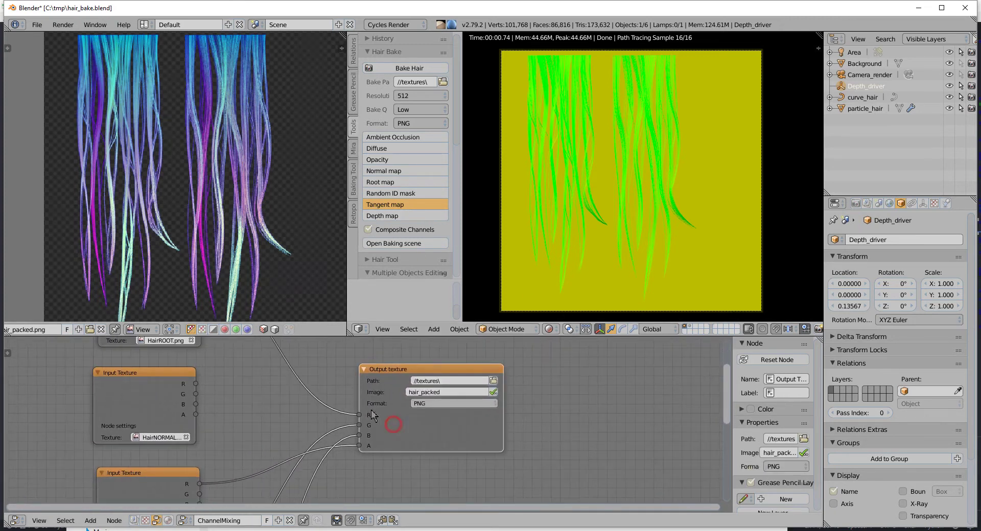
pyautogui.moveTo(133, 406)
pyautogui.mouseDown()
pyautogui.moveTo(178, 394)
pyautogui.moveTo(358, 414)
pyautogui.mouseUp()
pyautogui.scroll(3, 176, 393)
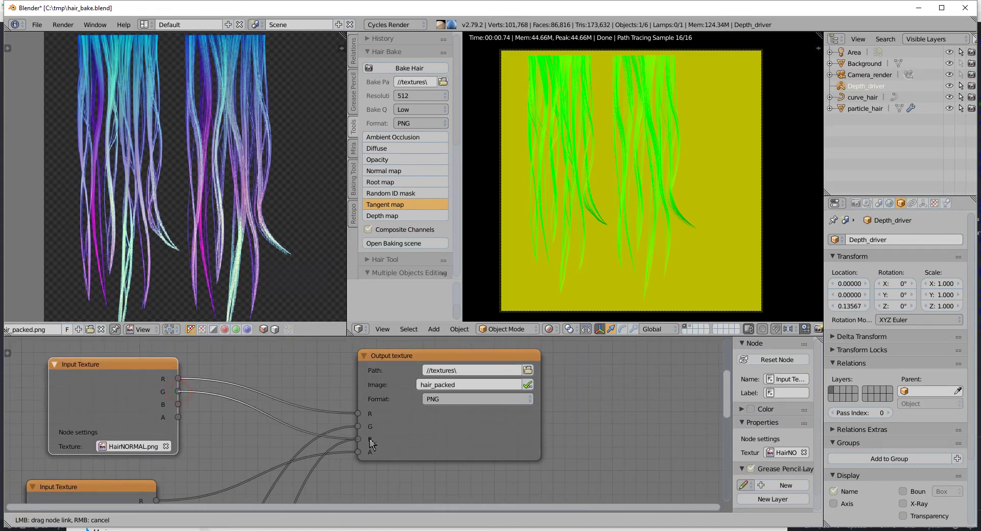
pyautogui.moveTo(178, 392)
pyautogui.mouseDown()
pyautogui.moveTo(358, 426)
pyautogui.moveTo(206, 409)
pyautogui.moveTo(358, 440)
pyautogui.mouseUp()
pyautogui.scroll(-2, 370, 452)
pyautogui.scroll(-1, 370, 452)
# Step: Reposition the HairOPACITY texture node that feeds the output's alpha
pyautogui.click(409, 424)
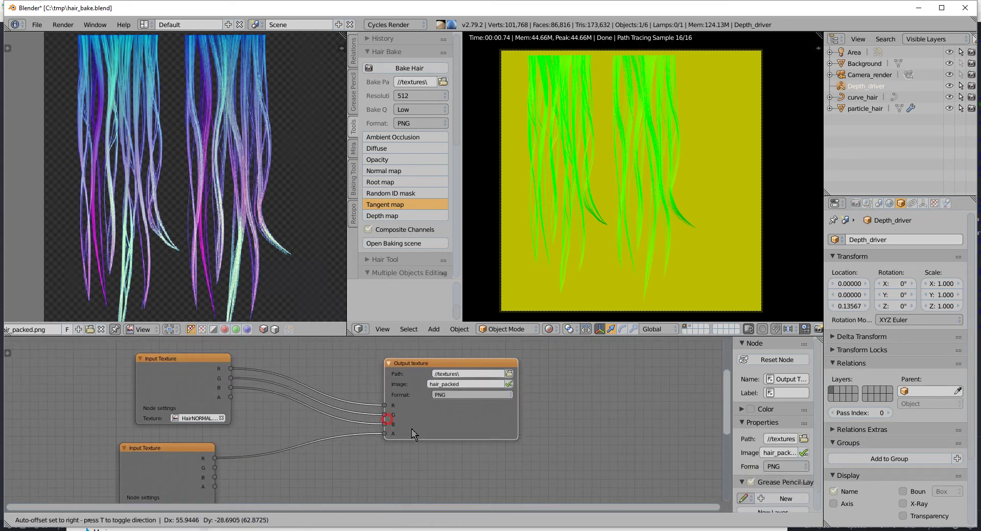
pyautogui.scroll(1, 407, 352)
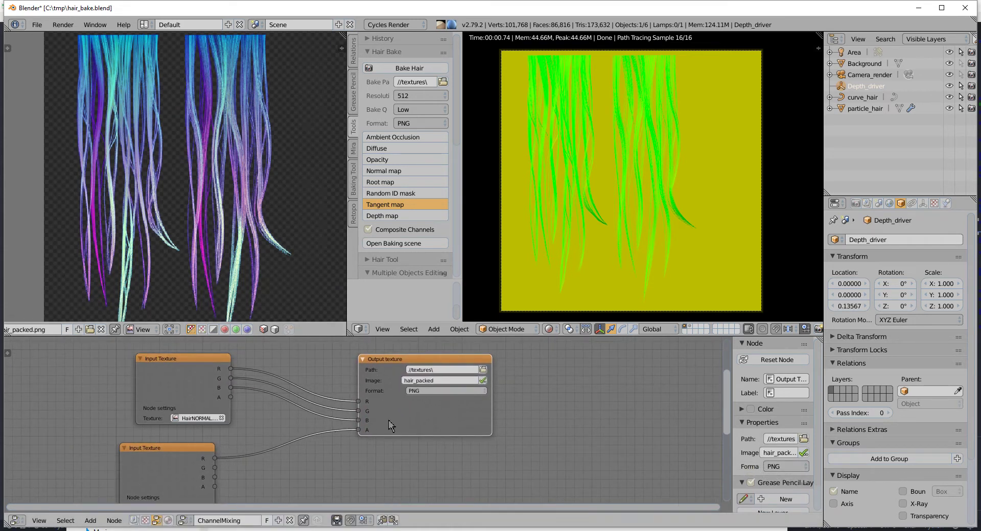
pyautogui.scroll(2, 387, 424)
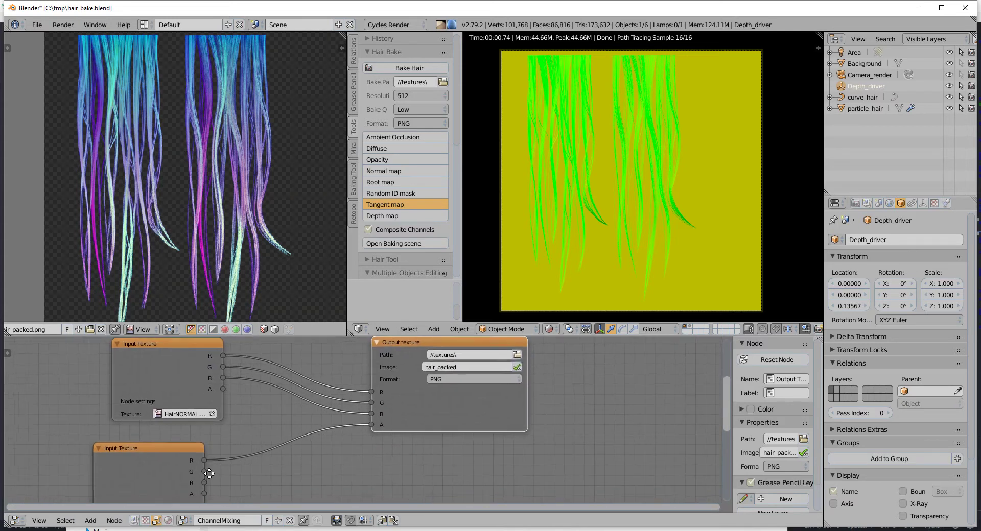
pyautogui.moveTo(221, 468); pyautogui.dragTo(251, 447, button='middle')
pyautogui.moveTo(172, 468); pyautogui.dragTo(204, 460)
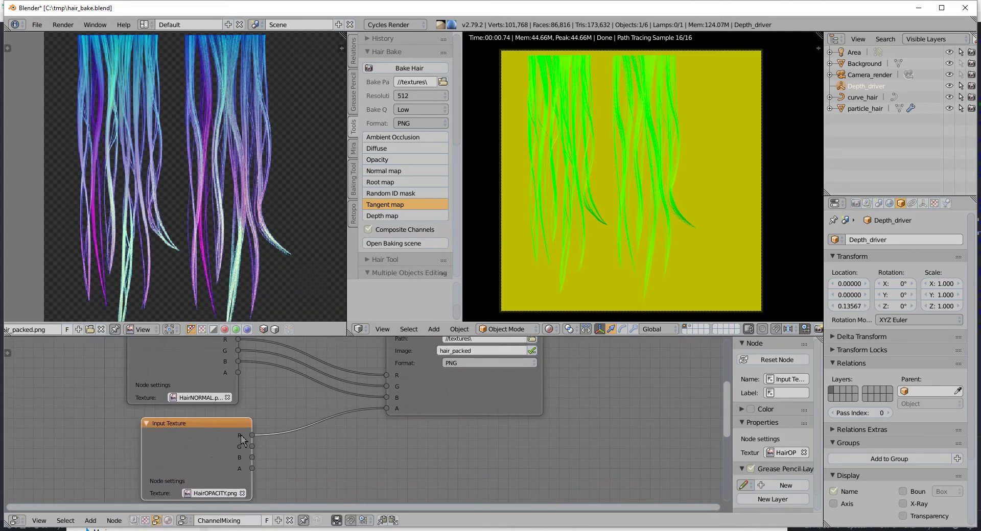
pyautogui.moveTo(417, 394); pyautogui.dragTo(402, 431, button='middle')
pyautogui.click(159, 435)
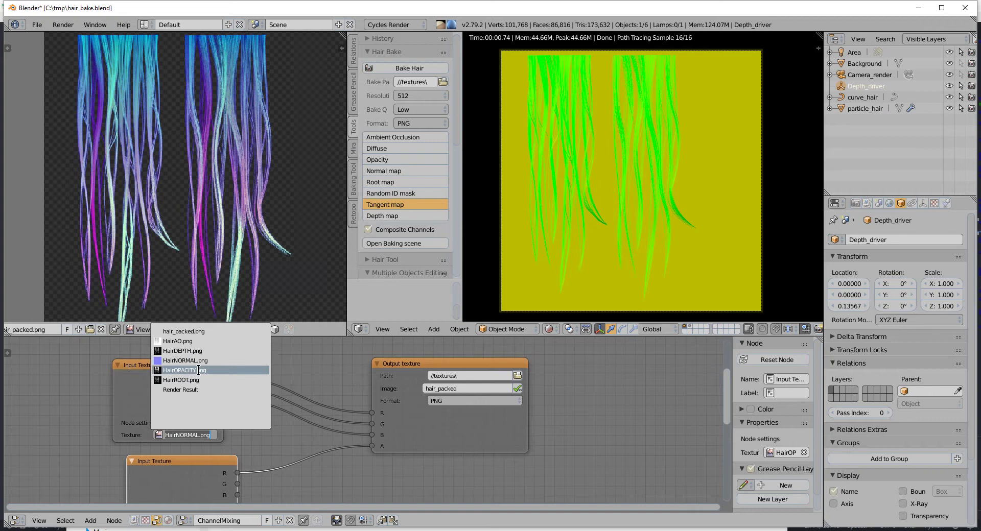
# Step: Reselect HairNORMAL.png as the top Input Texture node's image
pyautogui.click(222, 381)
pyautogui.moveTo(215, 174); pyautogui.dragTo(204, 172, button='middle')
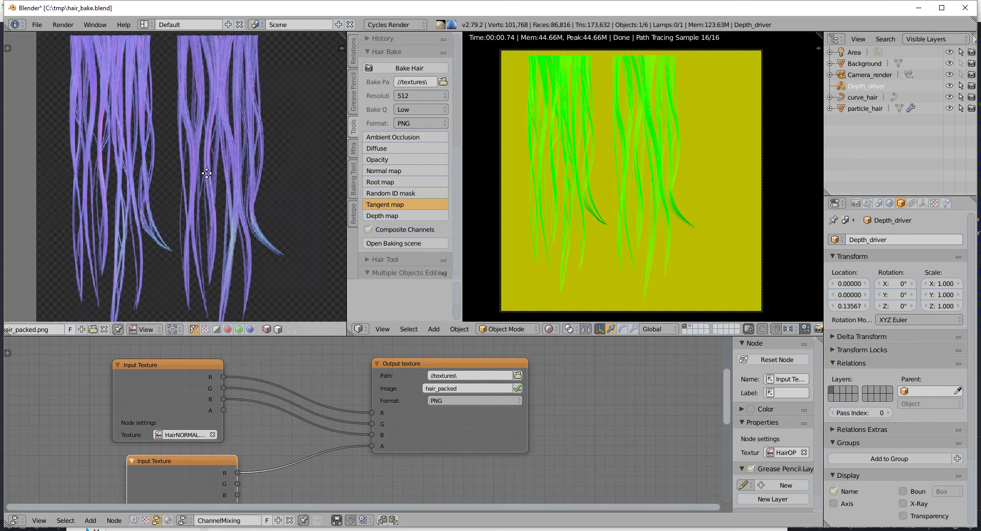
pyautogui.moveTo(144, 400); pyautogui.dragTo(163, 388)
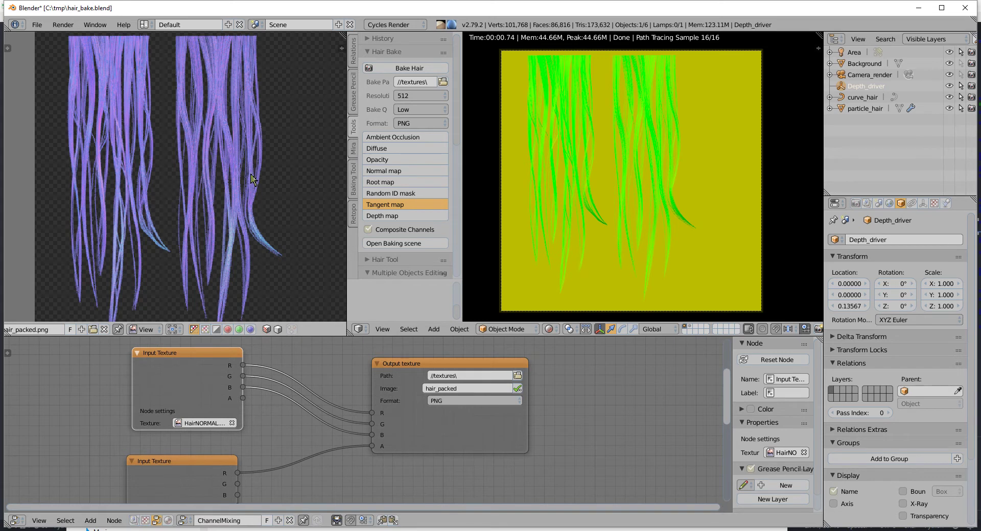
pyautogui.scroll(1, 204, 429)
pyautogui.click(189, 423)
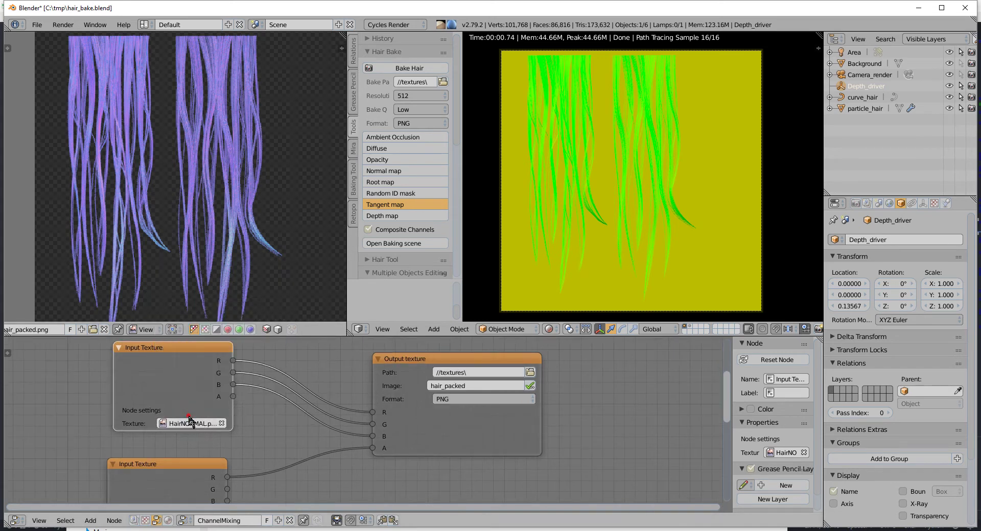
pyautogui.click(188, 421)
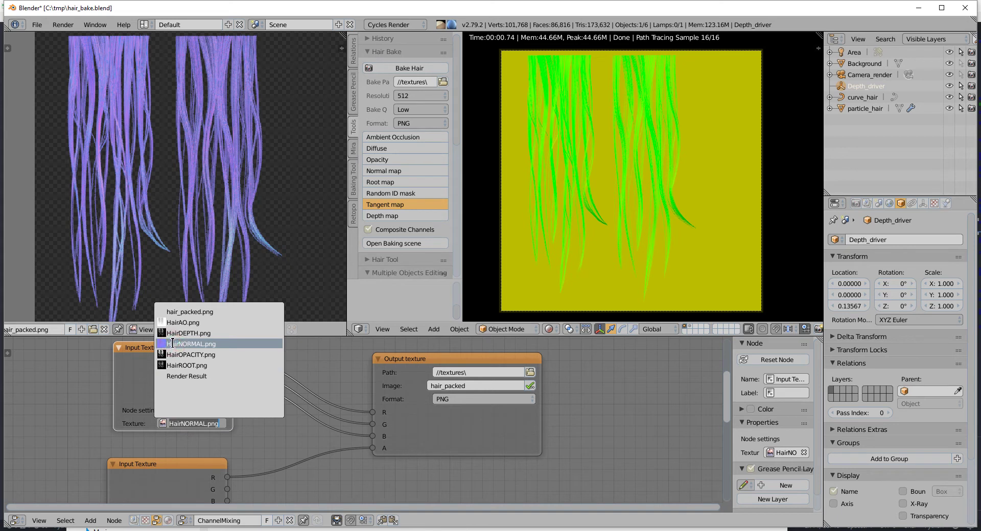
pyautogui.click(147, 410)
pyautogui.scroll(1, 147, 409)
pyautogui.click(148, 424)
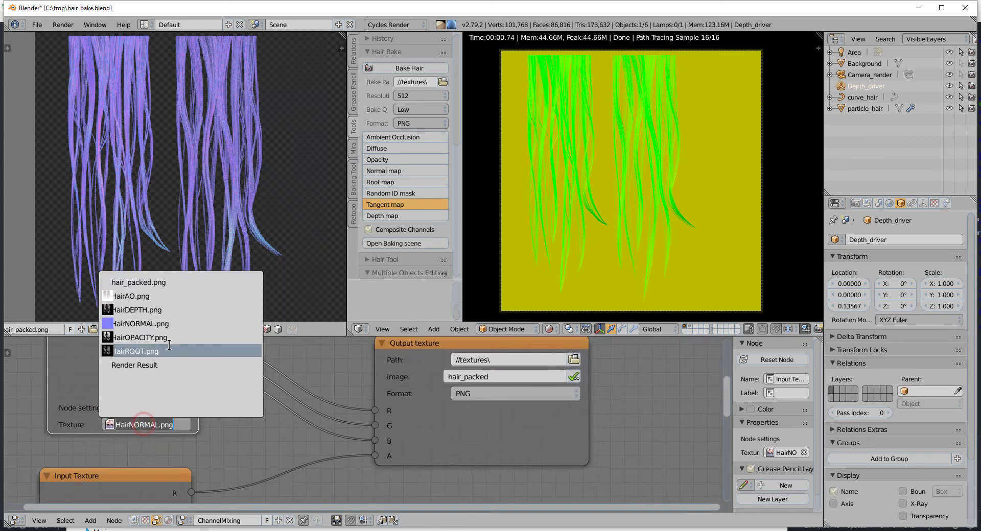
pyautogui.click(138, 322)
# Step: Shift the HairNORMAL and upper Input Texture nodes into new positions
pyautogui.scroll(-1, 145, 401)
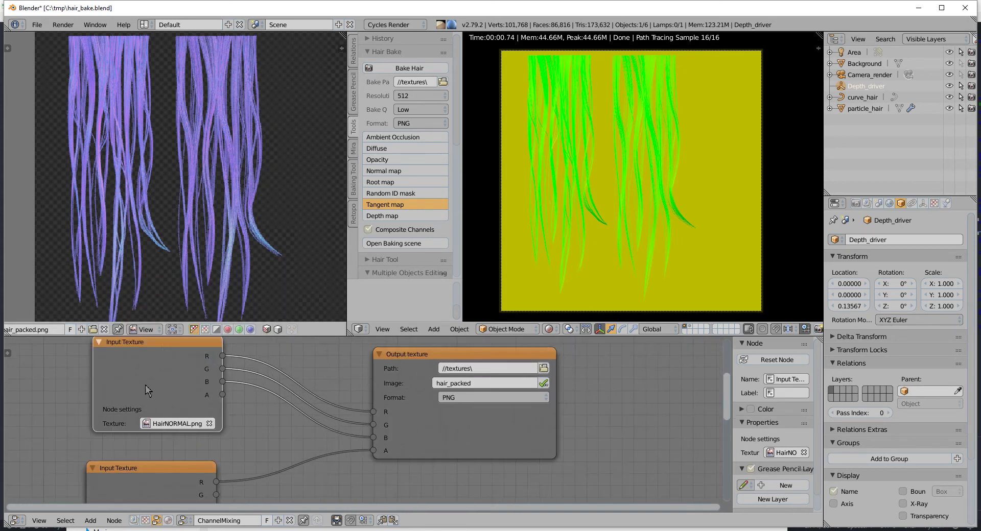
pyautogui.scroll(-1, 391, 410)
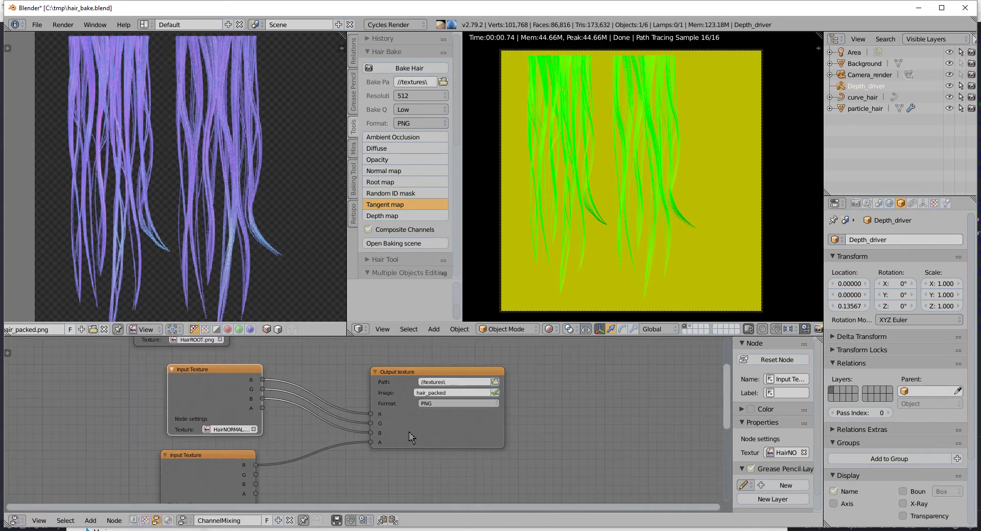
pyautogui.click(403, 431)
pyautogui.moveTo(197, 415)
pyautogui.mouseDown()
pyautogui.moveTo(179, 415)
pyautogui.moveTo(230, 372)
pyautogui.mouseUp()
pyautogui.scroll(-1, 204, 384)
pyautogui.moveTo(221, 425); pyautogui.dragTo(231, 432)
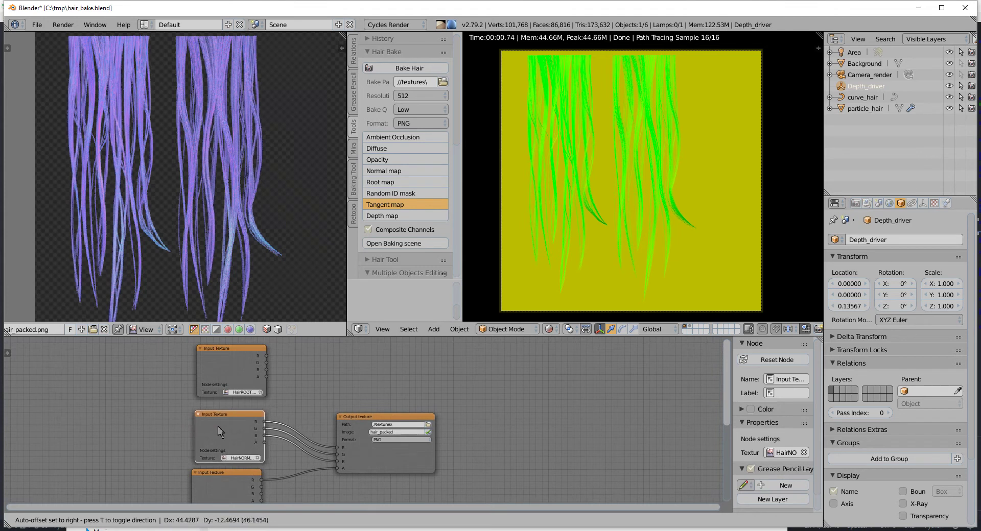
pyautogui.scroll(1, 230, 432)
pyautogui.scroll(1, 352, 450)
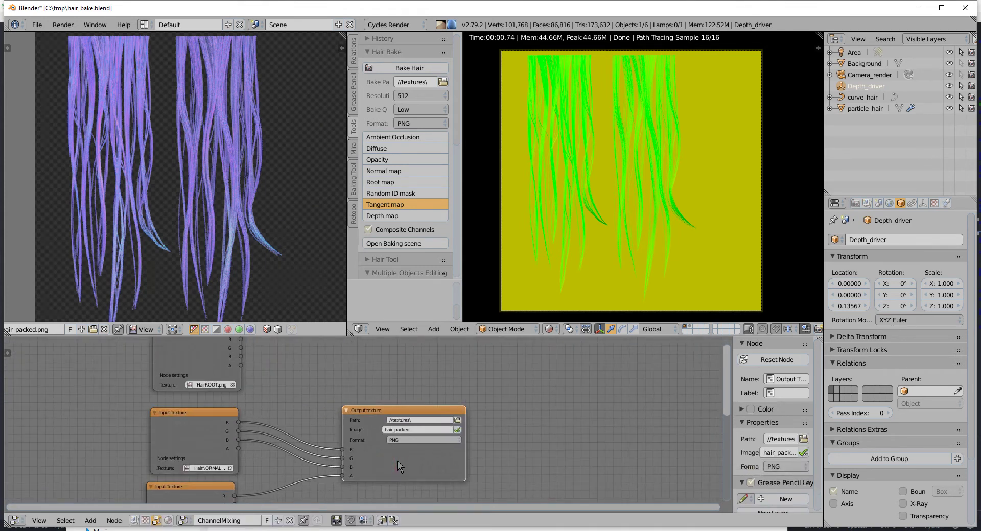
pyautogui.scroll(1, 208, 417)
# Step: Fine-tune the HairNORMAL and Output node positions and pan the node layout
pyautogui.moveTo(171, 441); pyautogui.dragTo(163, 434)
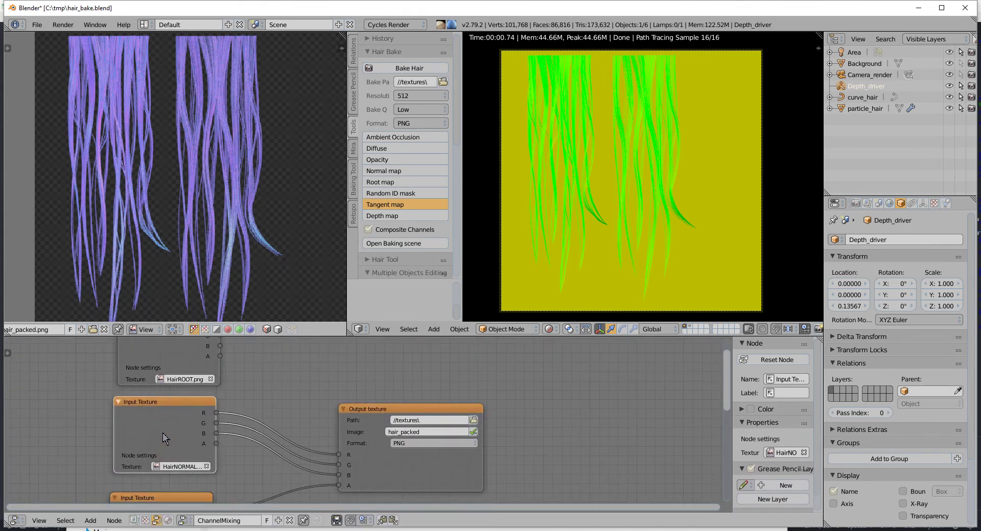
pyautogui.moveTo(361, 425); pyautogui.dragTo(376, 419)
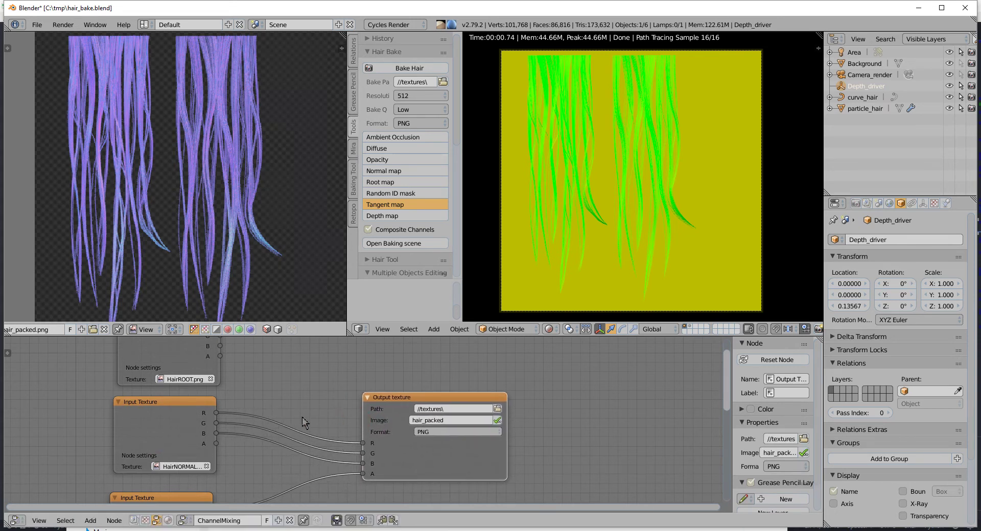
pyautogui.moveTo(174, 424); pyautogui.dragTo(170, 433)
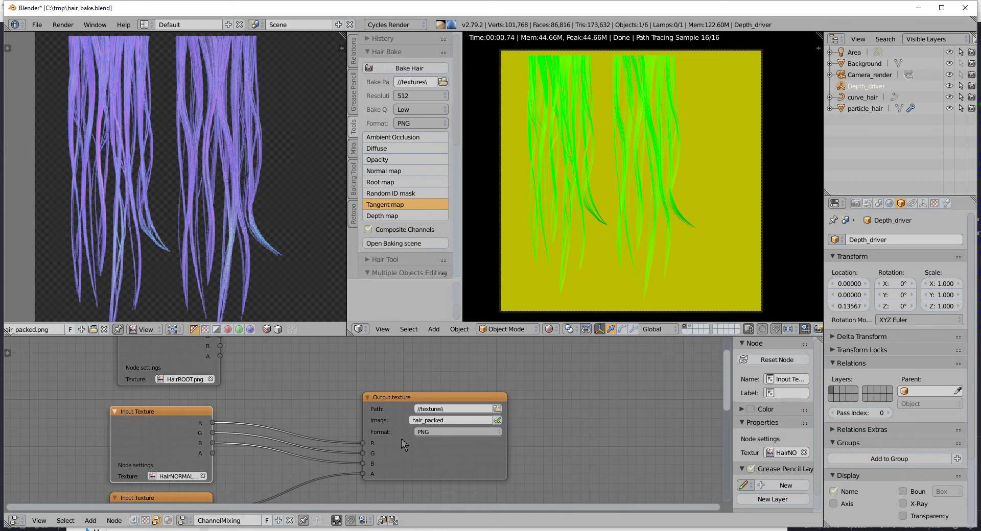
pyautogui.scroll(1, 400, 439)
pyautogui.moveTo(138, 425); pyautogui.dragTo(210, 396, button='middle')
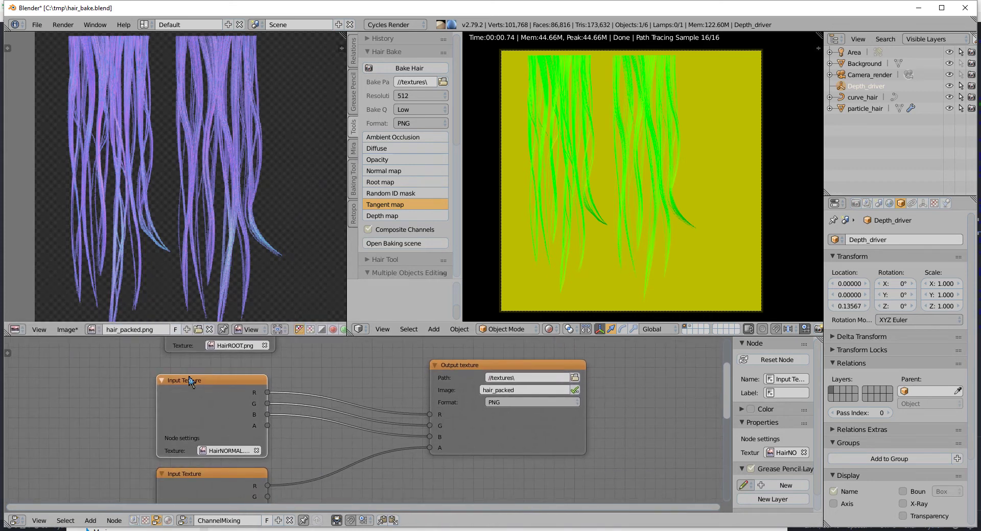
pyautogui.click(15, 329)
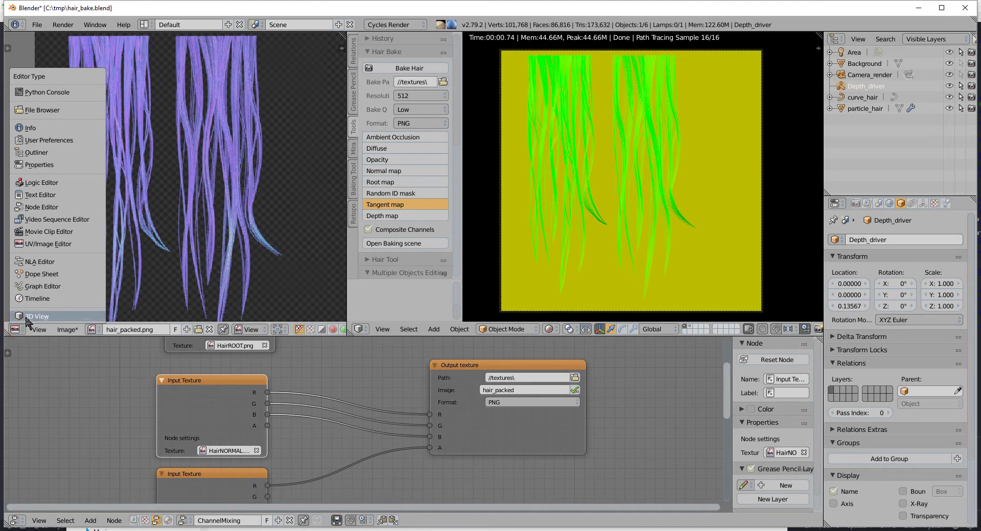
# Step: Turn the left area into a 3D View and delete the curve_hair object
pyautogui.click(25, 315)
pyautogui.moveTo(267, 212); pyautogui.dragTo(207, 113, button='middle')
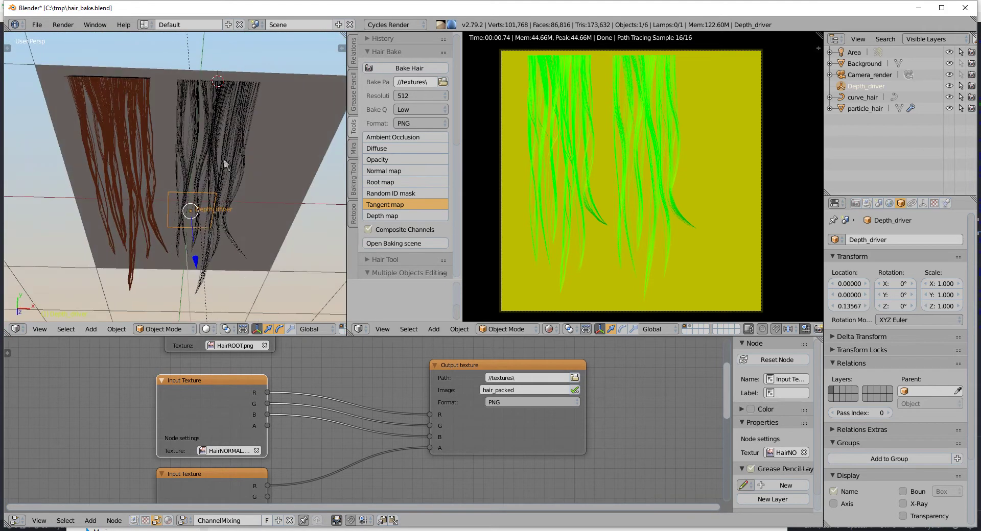
pyautogui.rightClick(208, 129)
pyautogui.moveTo(263, 178); pyautogui.dragTo(214, 180, button='middle')
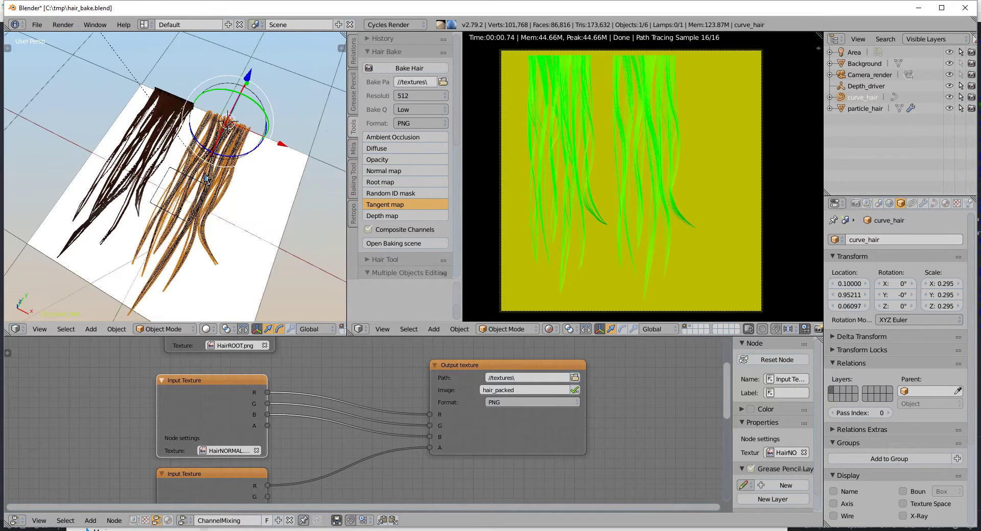
pyautogui.press('x')
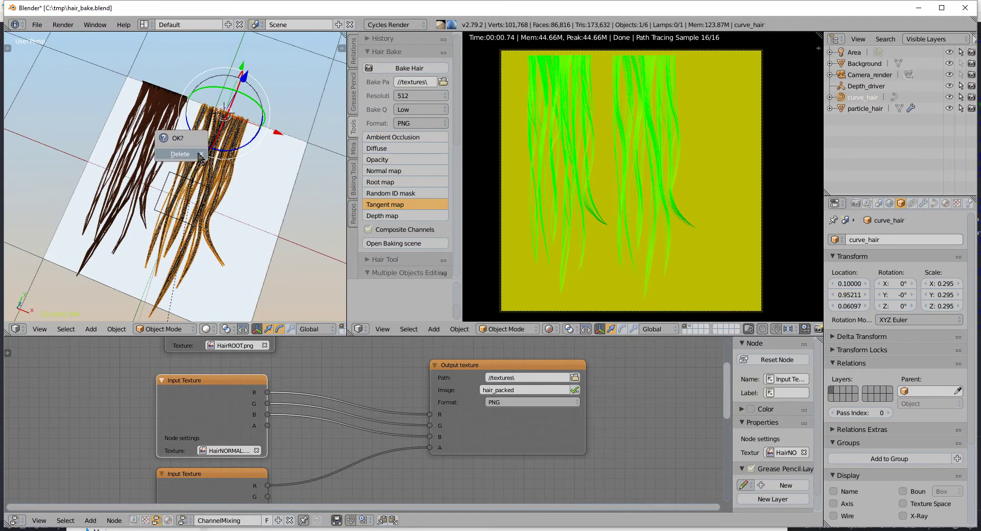
pyautogui.click(199, 153)
pyautogui.moveTo(199, 153)
pyautogui.mouseDown(button='middle')
pyautogui.moveTo(159, 169)
pyautogui.moveTo(162, 161)
pyautogui.mouseUp(button='middle')
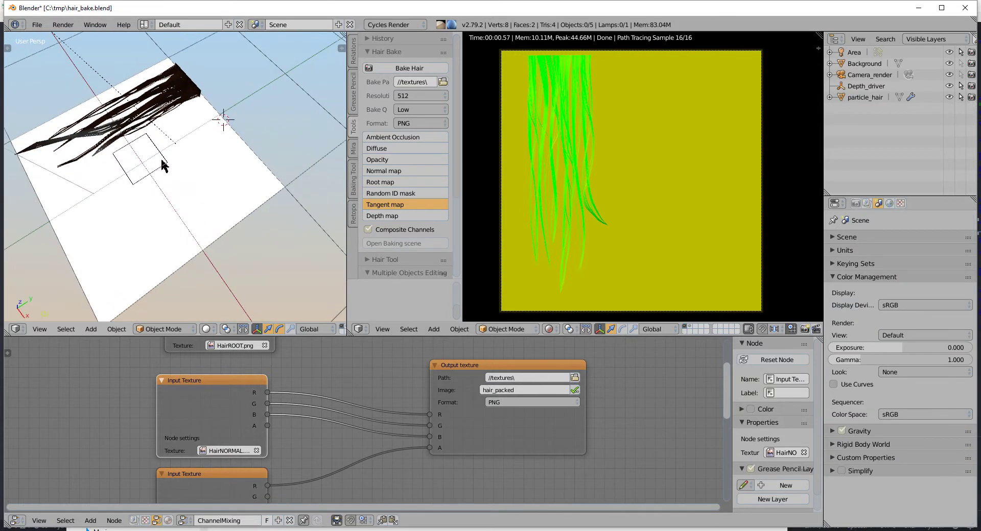
pyautogui.hotkey('shift', 'a')
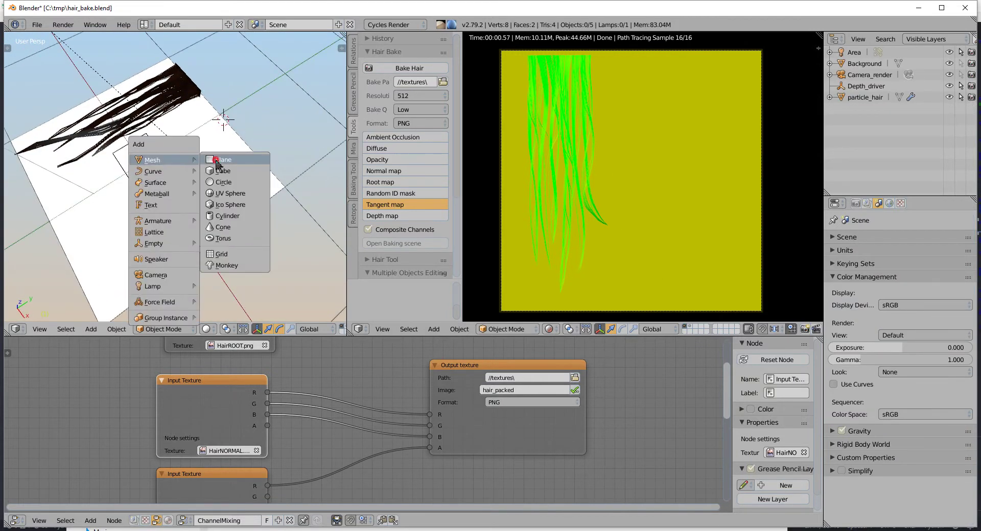
# Step: Add a plane, move it along Y, scale it down and narrow it along X
pyautogui.click(224, 160)
pyautogui.press('g')
pyautogui.press('y')
pyautogui.click(206, 148)
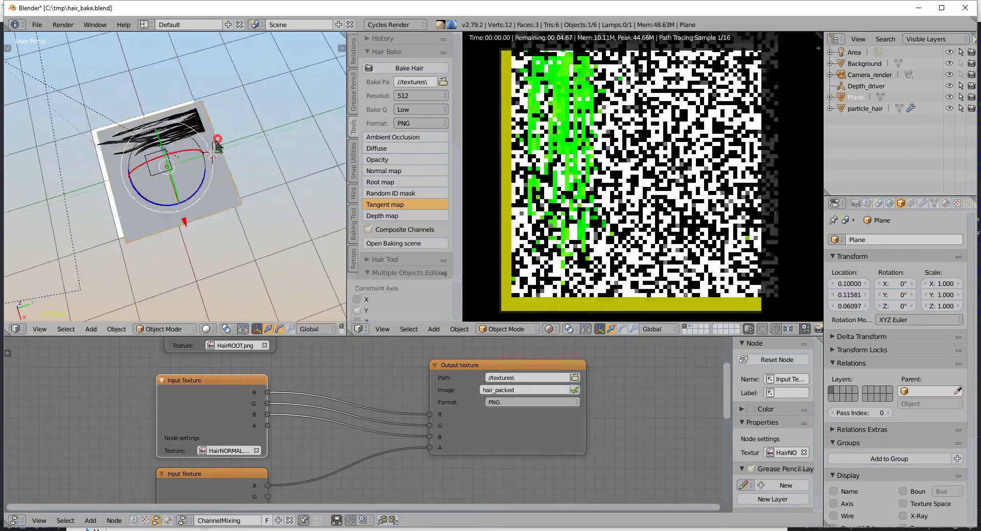
pyautogui.press('s')
pyautogui.click(187, 206)
pyautogui.moveTo(187, 207); pyautogui.dragTo(240, 202, button='middle')
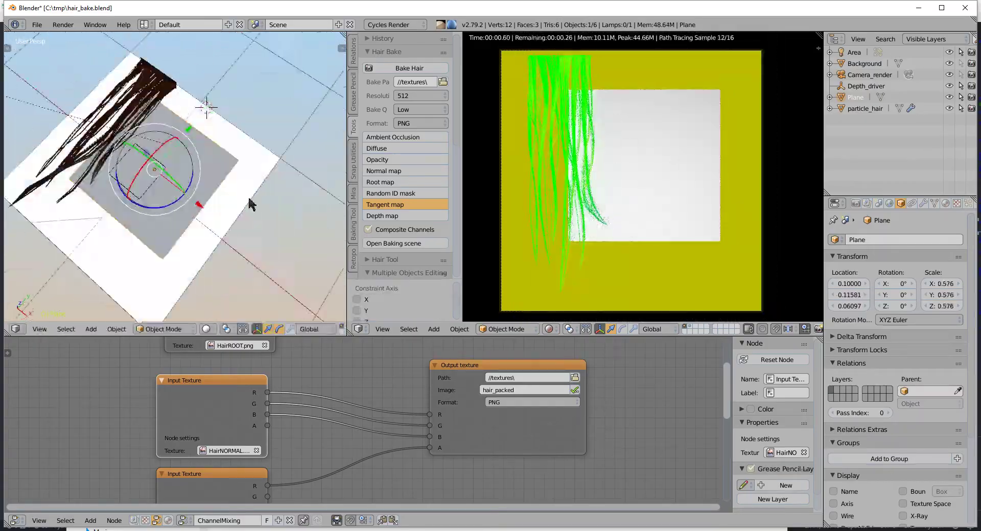
pyautogui.press('s')
pyautogui.press('x')
pyautogui.click(248, 202)
# Step: In Edit Mode, subdivide the whole plane into an 8 by 8 grid
pyautogui.press('w')
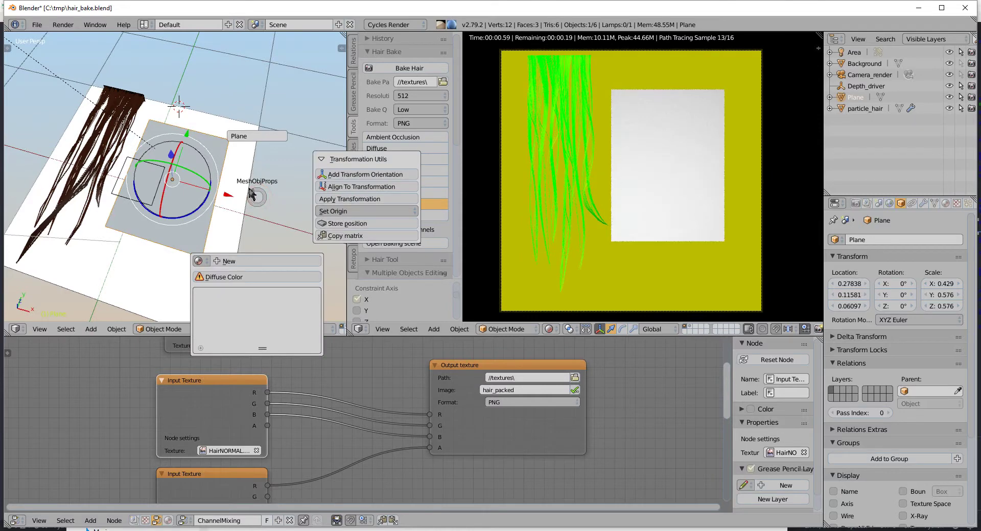
pyautogui.press('Escape')
pyautogui.press('Tab')
pyautogui.press('w')
pyautogui.click(232, 192)
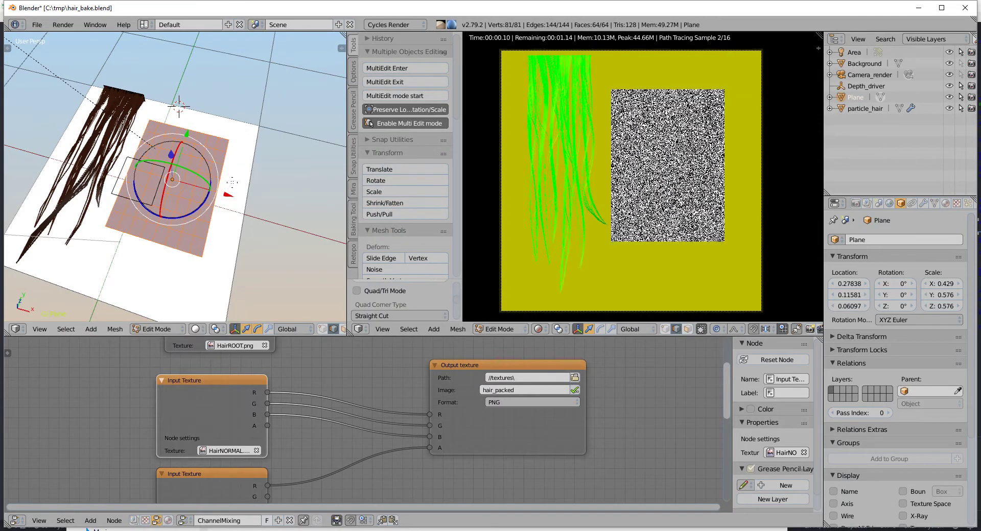
pyautogui.moveTo(233, 191); pyautogui.dragTo(183, 190, button='middle')
# Step: Rip the grid along an edge loop and move the separated faces along Y
pyautogui.keyDown('alt'); pyautogui.rightClick(175, 183); pyautogui.keyUp('alt')
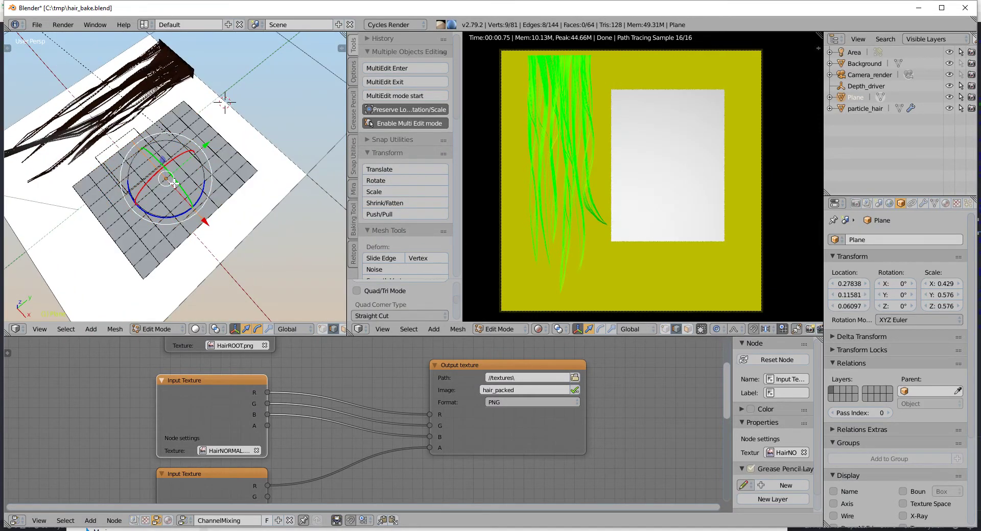
pyautogui.press('v')
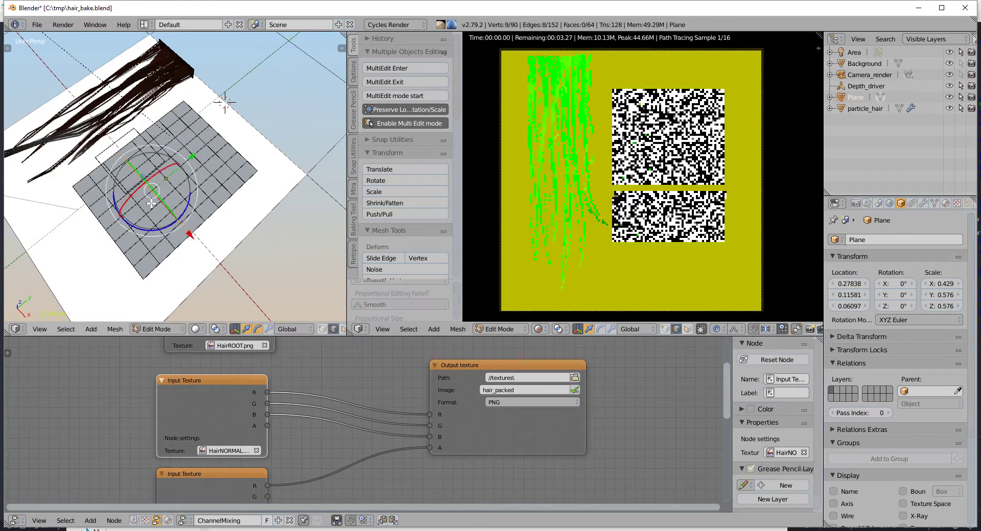
pyautogui.press('l')
pyautogui.press('g')
pyautogui.press('y')
pyautogui.click(152, 194)
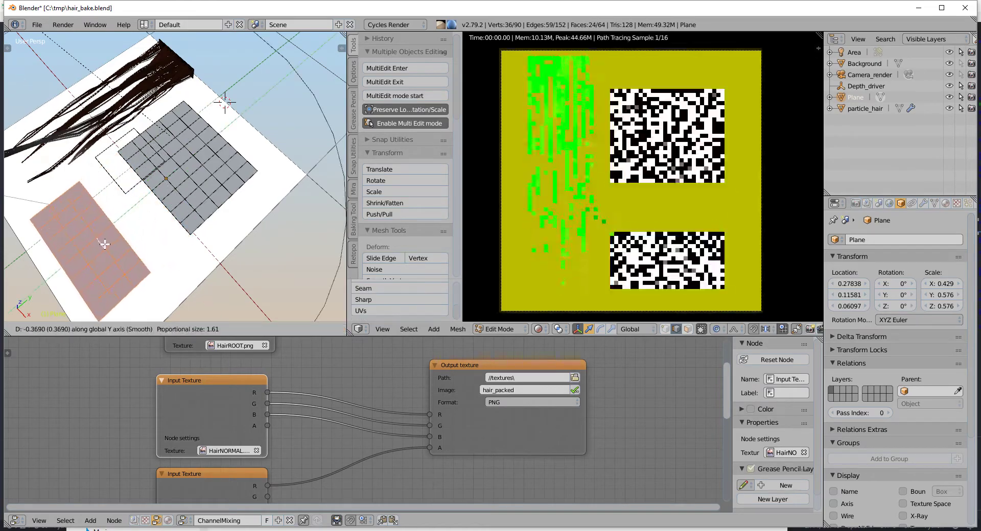
# Step: Reshape the grid by moving one edge loop with smooth falloff and edge-sliding another
pyautogui.keyDown('alt'); pyautogui.rightClick(148, 185); pyautogui.keyUp('alt')
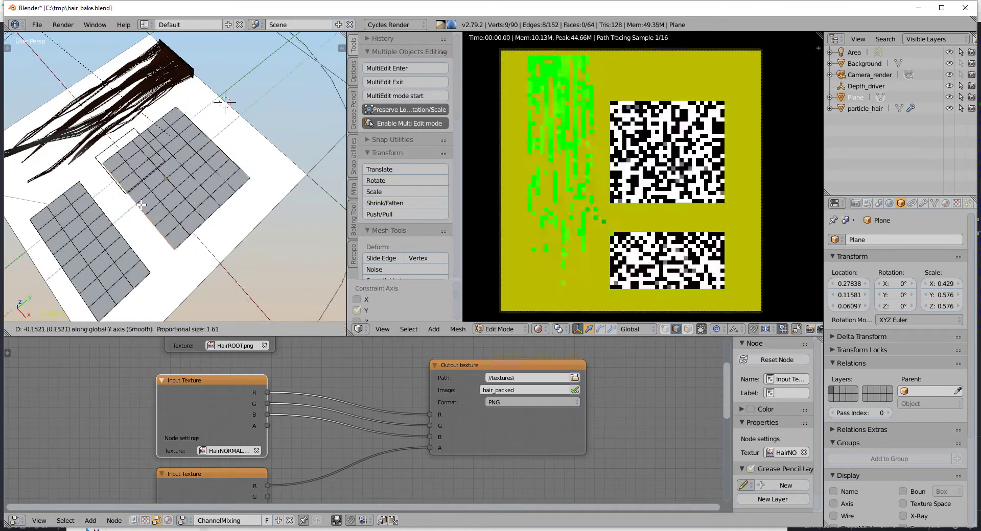
pyautogui.press('g')
pyautogui.press('y')
pyautogui.click(132, 213)
pyautogui.keyDown('alt'); pyautogui.rightClick(220, 135); pyautogui.keyUp('alt')
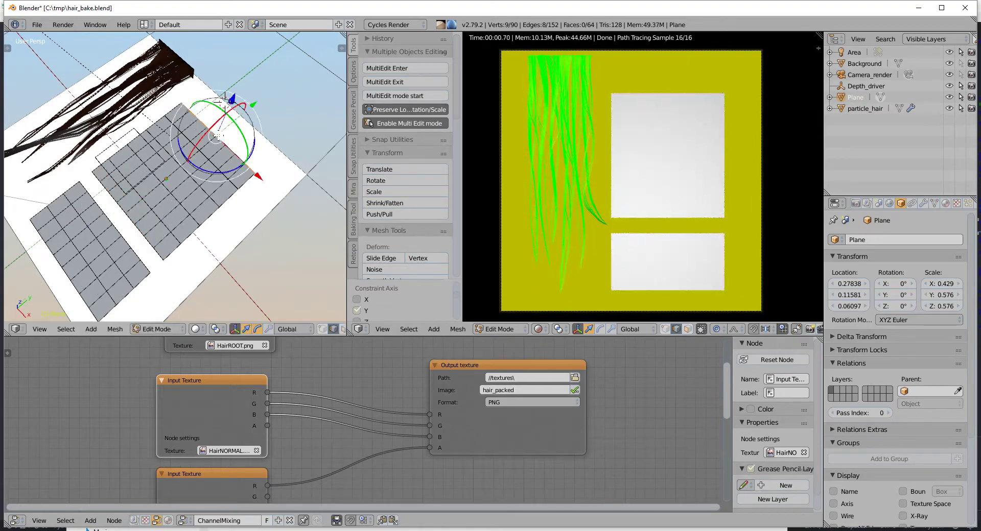
pyautogui.press('g')
pyautogui.press('y')
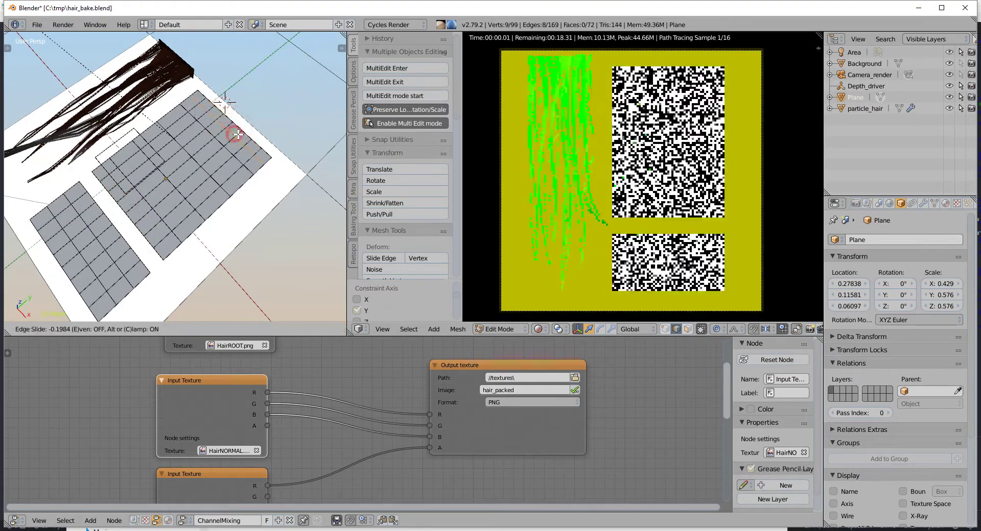
pyautogui.click(236, 134)
# Step: Add a loop cut, then select two edge loops and apply an edge operation
pyautogui.hotkey('ctrl', 'r')
pyautogui.click(221, 99)
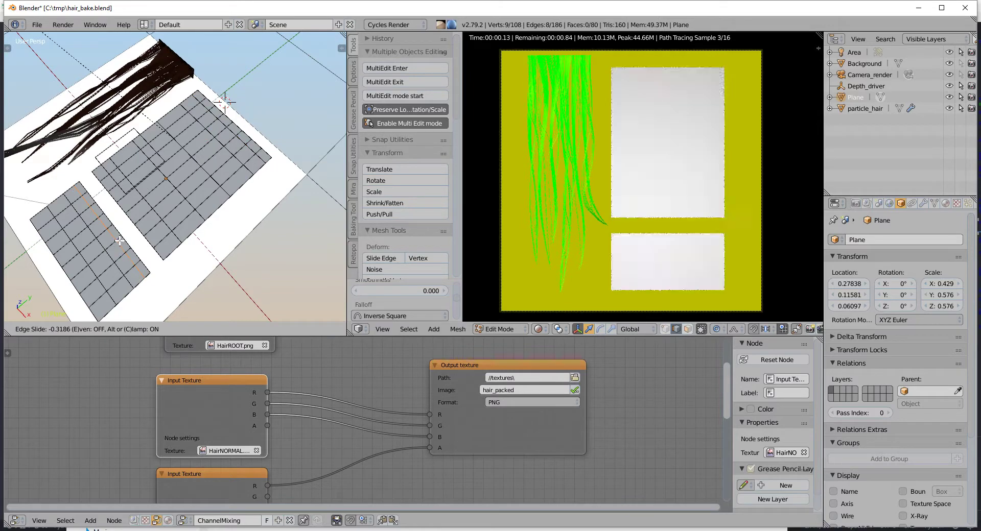
pyautogui.moveTo(222, 99); pyautogui.dragTo(220, 142, button='middle')
pyautogui.keyDown('alt'); pyautogui.rightClick(191, 100); pyautogui.keyUp('alt')
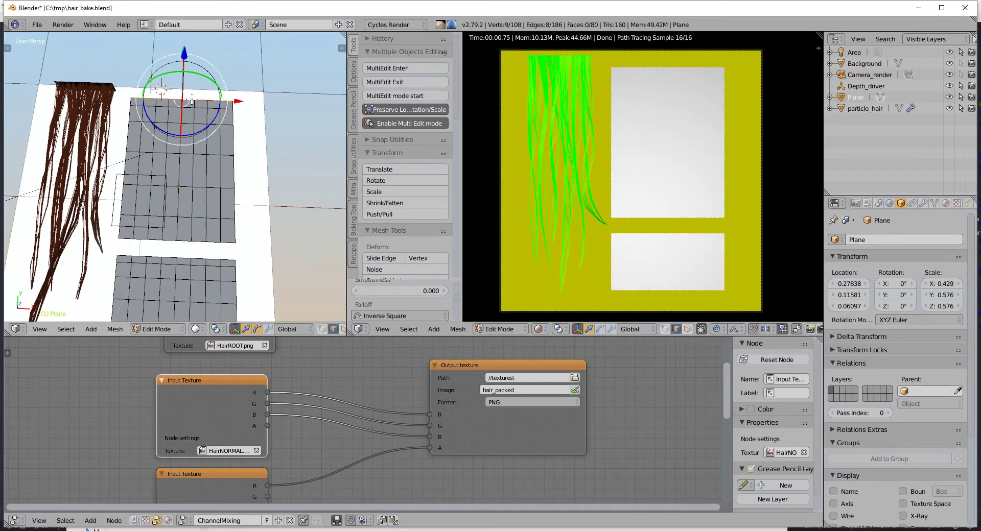
pyautogui.keyDown('alt'); pyautogui.keyDown('shift'); pyautogui.rightClick(177, 254); pyautogui.keyUp('shift'); pyautogui.keyUp('alt')
pyautogui.keyDown('shift'); pyautogui.moveTo(198, 228); pyautogui.dragTo(194, 159, button='middle'); pyautogui.keyUp('shift')
pyautogui.hotkey('ctrl', 'e')
pyautogui.click(197, 209)
# Step: Back in Object Mode, move the Plane along X to 0.345
pyautogui.press('Tab')
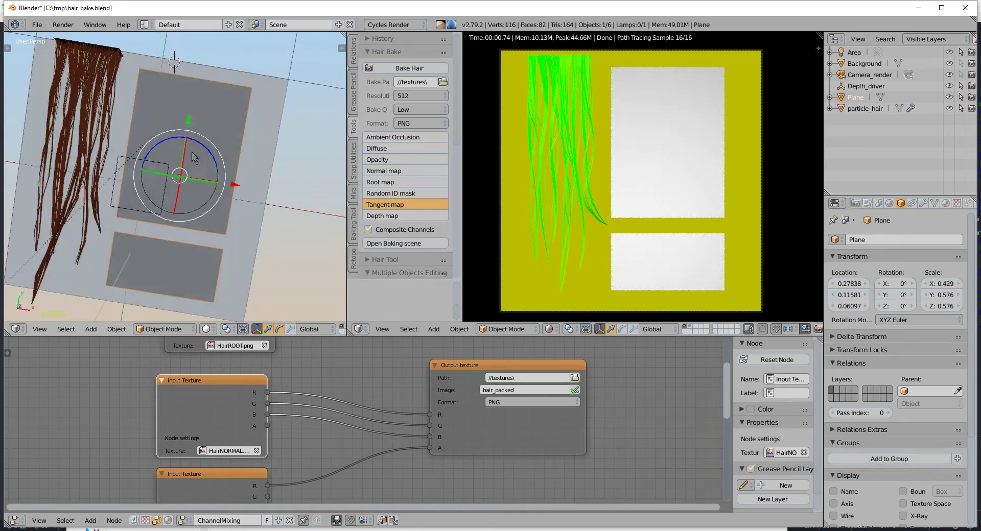
pyautogui.press('g')
pyautogui.press('x')
pyautogui.click(204, 153)
pyautogui.moveTo(204, 153); pyautogui.dragTo(228, 163, button='middle')
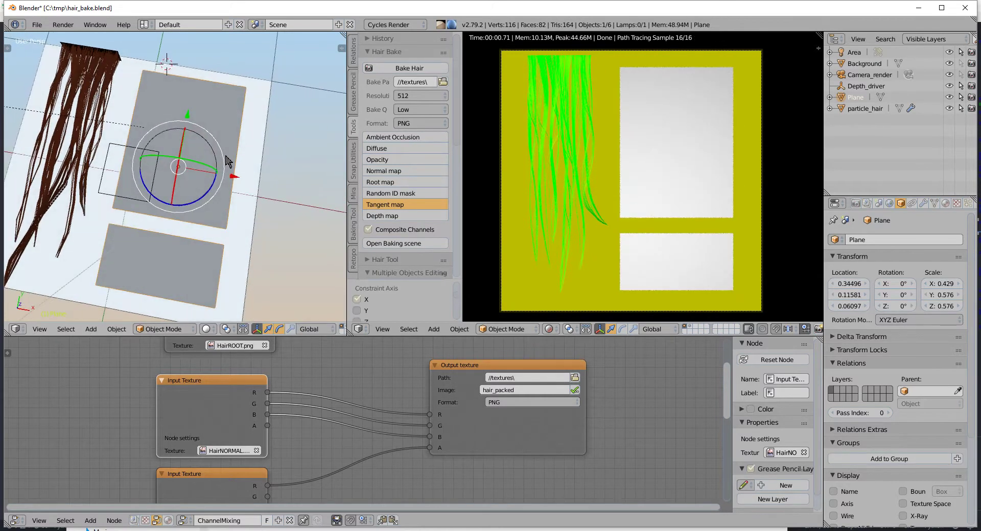
pyautogui.press('w')
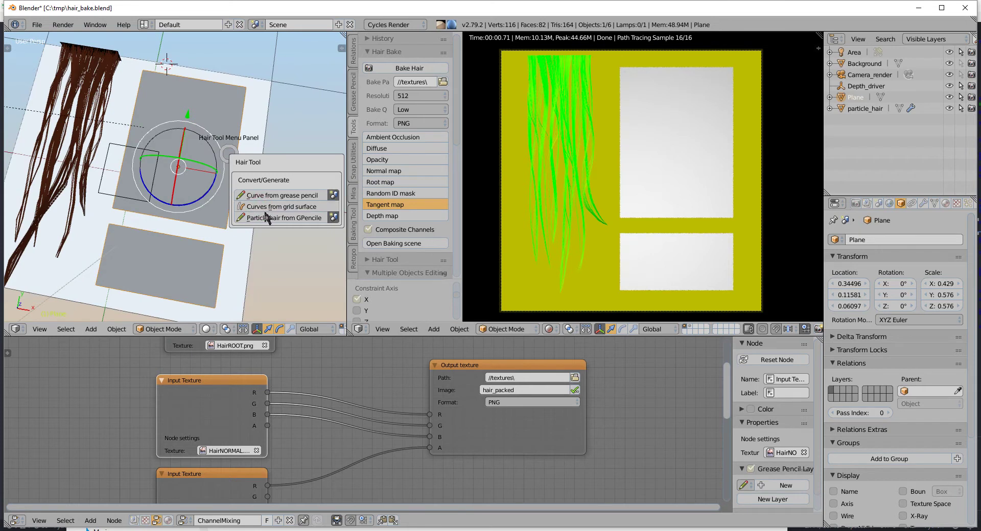
# Step: Generate curves from the grid surface with 46 strands, tuned noise, snap and Shorten Segment
pyautogui.click(292, 211)
pyautogui.moveTo(255, 189); pyautogui.dragTo(228, 174, button='middle')
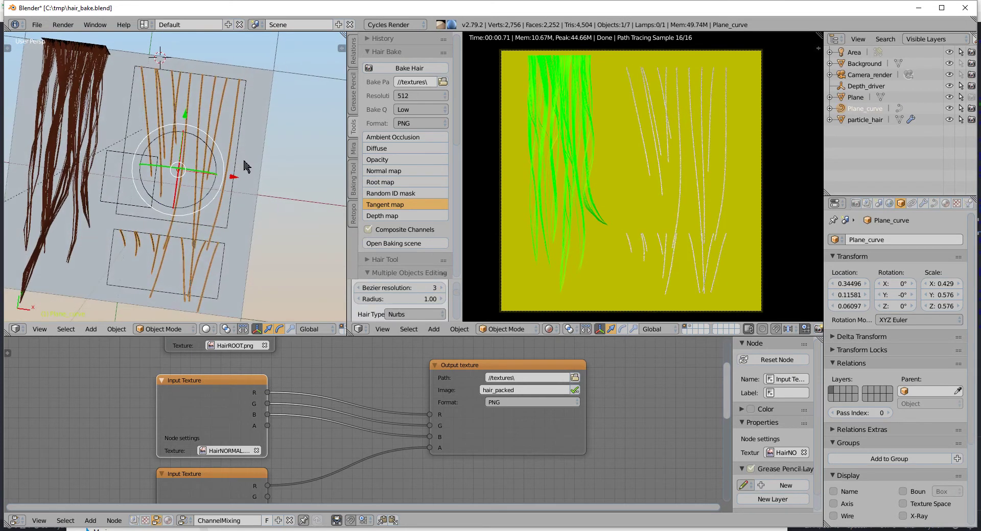
pyautogui.press('F6')
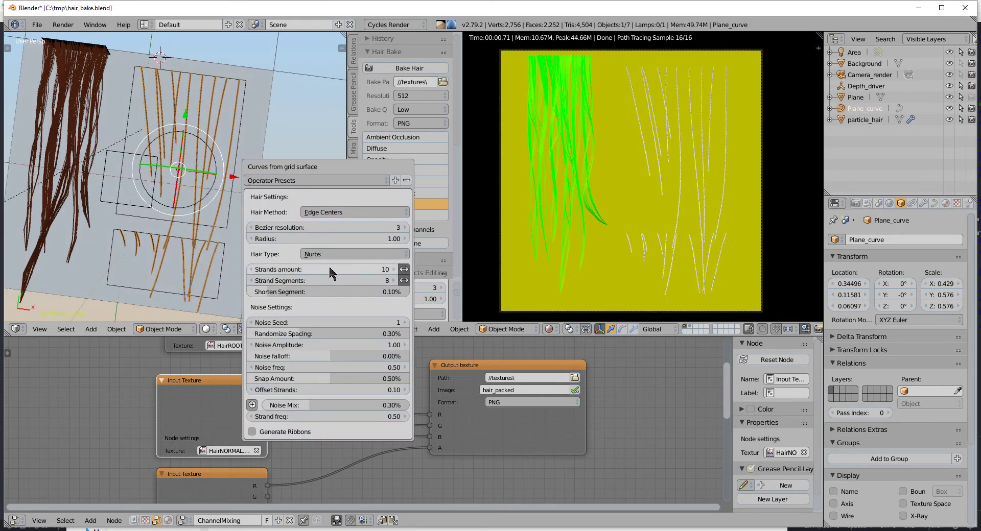
pyautogui.moveTo(329, 274); pyautogui.dragTo(358, 272)
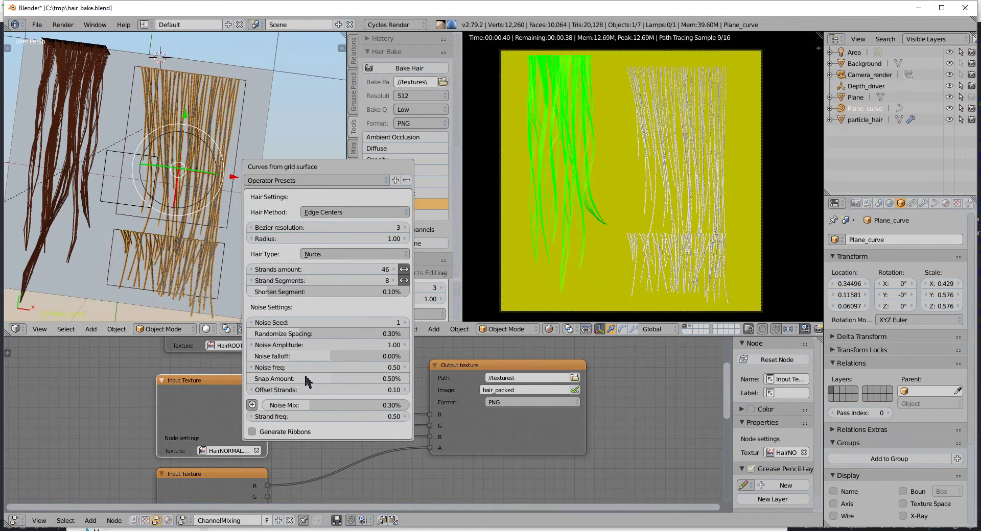
pyautogui.moveTo(307, 381)
pyautogui.mouseDown()
pyautogui.moveTo(322, 378)
pyautogui.moveTo(299, 405)
pyautogui.mouseUp()
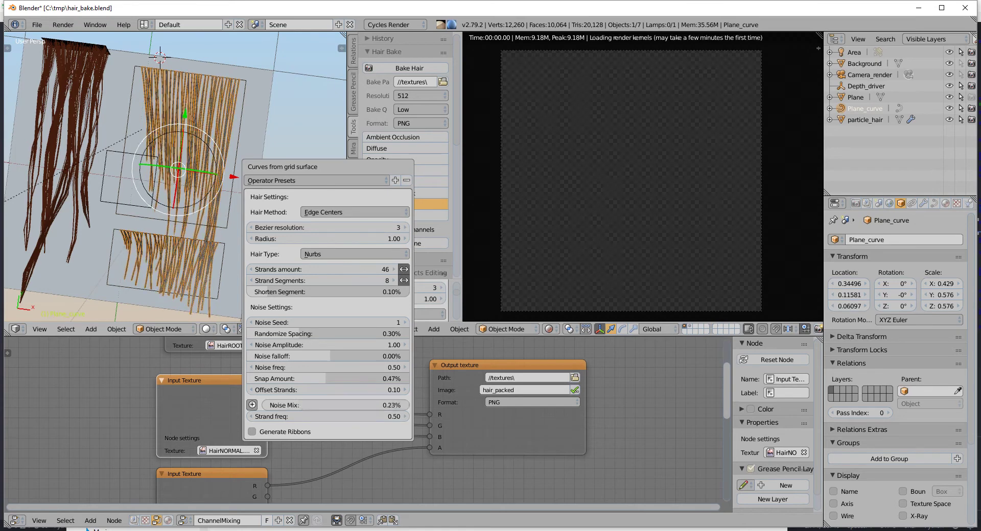
pyautogui.moveTo(313, 345)
pyautogui.mouseDown()
pyautogui.moveTo(337, 345)
pyautogui.moveTo(312, 345)
pyautogui.mouseUp()
pyautogui.moveTo(377, 367)
pyautogui.mouseDown()
pyautogui.moveTo(330, 371)
pyautogui.moveTo(330, 345)
pyautogui.mouseUp()
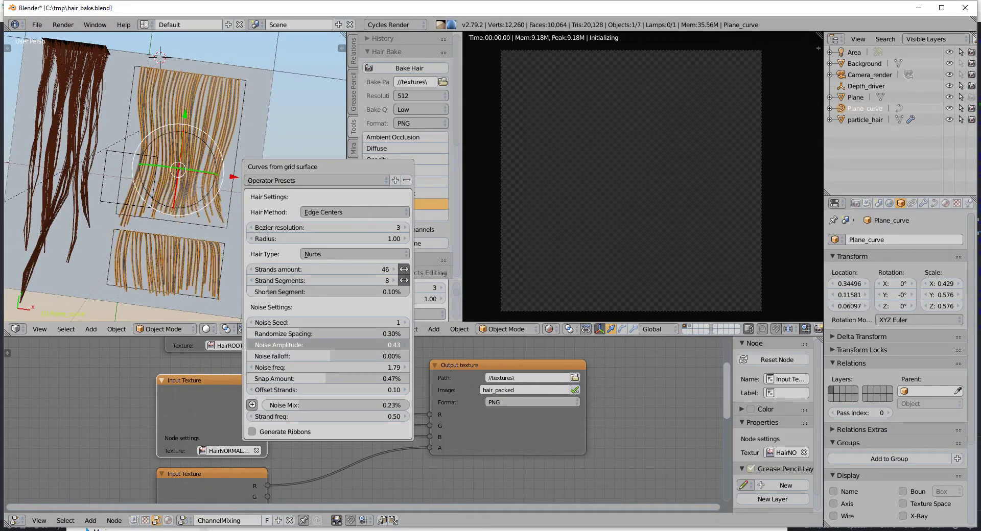
pyautogui.moveTo(317, 405)
pyautogui.mouseDown()
pyautogui.moveTo(348, 405)
pyautogui.moveTo(329, 405)
pyautogui.mouseUp()
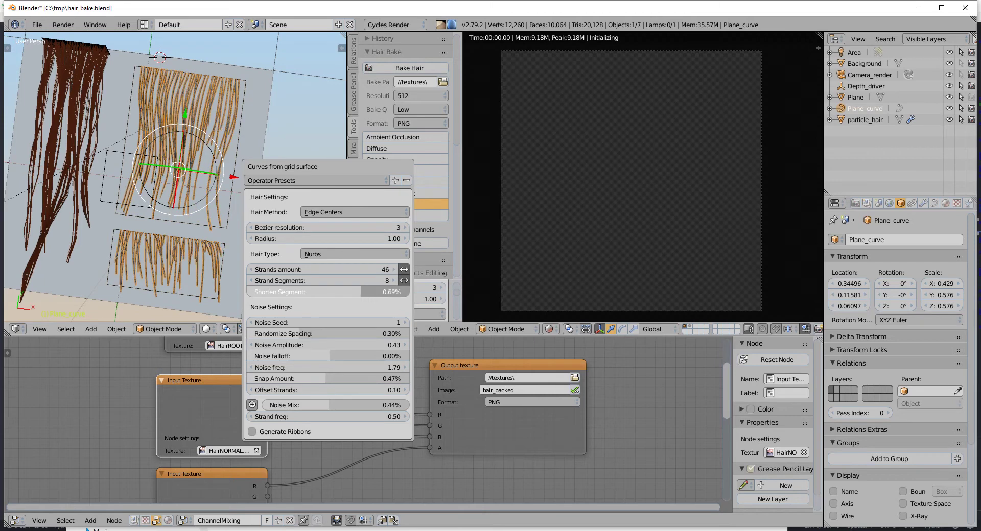
pyautogui.moveTo(316, 291); pyautogui.dragTo(342, 292)
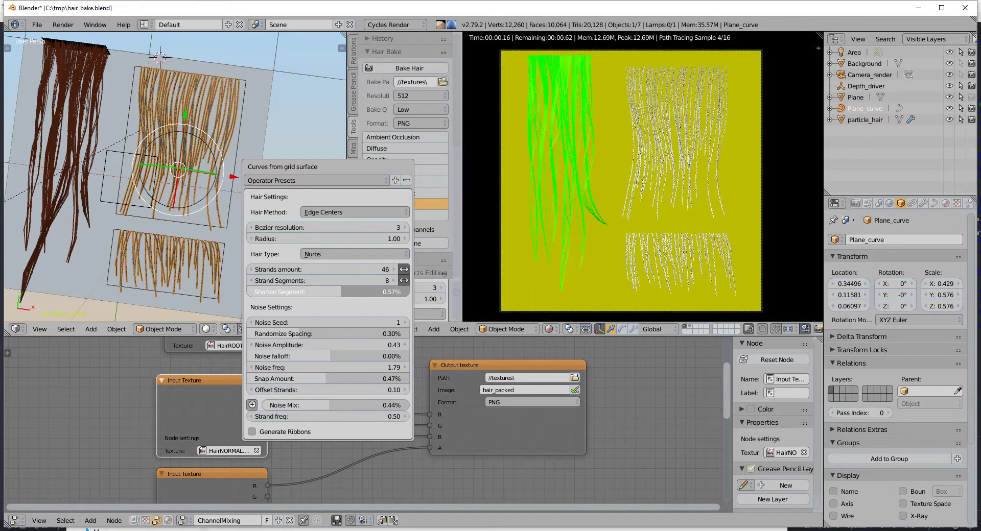
pyautogui.moveTo(151, 126); pyautogui.dragTo(228, 126, button='middle')
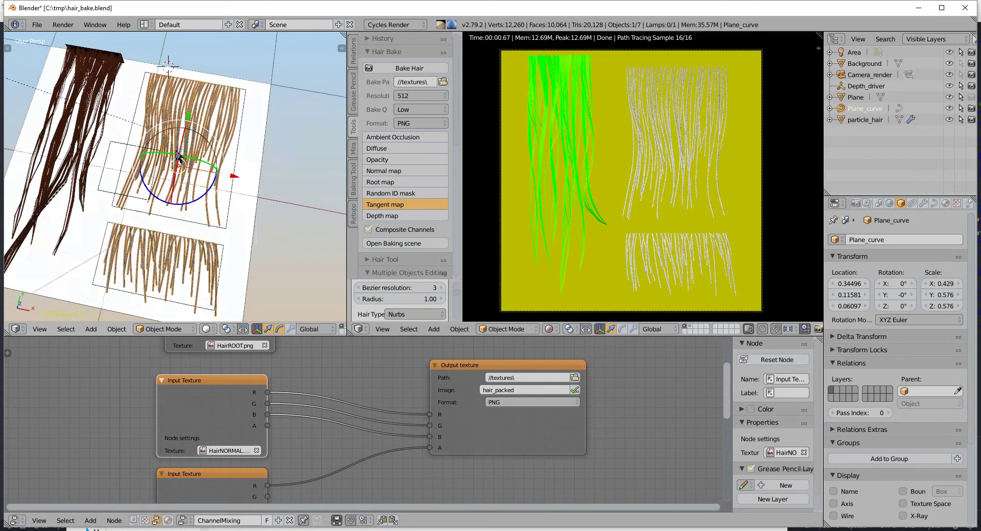
# Step: Delete the grid Plane and preview the Random ID mask bake of the hair
pyautogui.moveTo(210, 151); pyautogui.dragTo(234, 178, button='middle')
pyautogui.rightClick(236, 178)
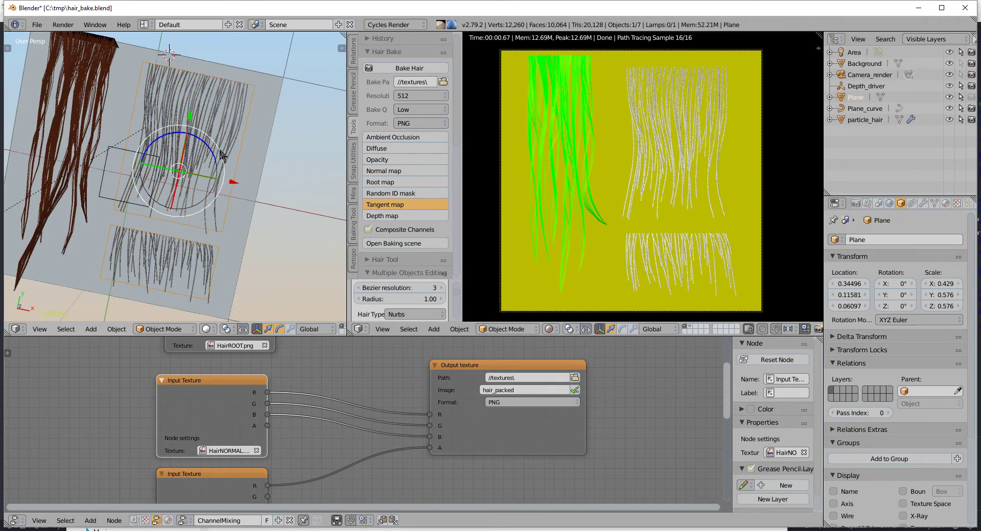
pyautogui.press('Delete')
pyautogui.rightClick(212, 133)
pyautogui.moveTo(207, 143)
pyautogui.mouseDown(button='middle')
pyautogui.moveTo(203, 135)
pyautogui.moveTo(213, 152)
pyautogui.mouseUp(button='middle')
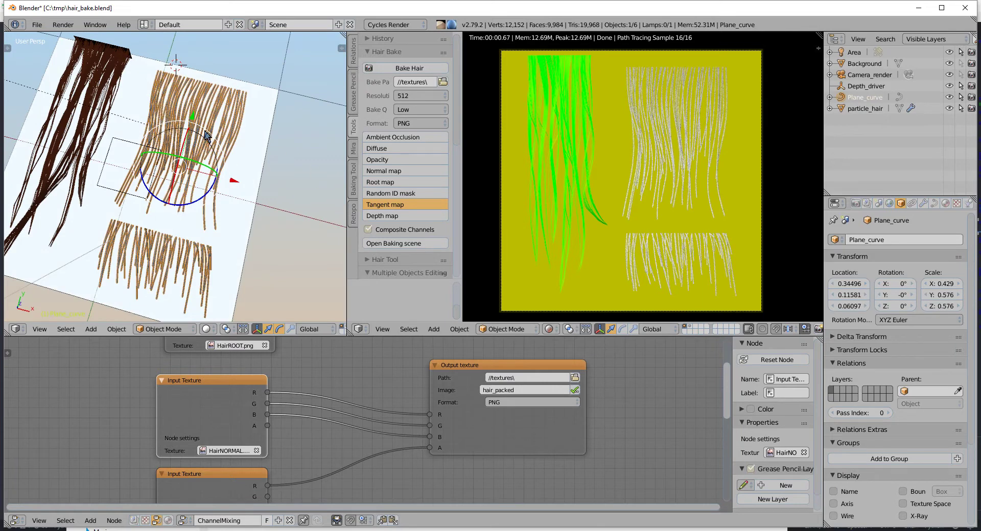
pyautogui.scroll(2, 189, 141)
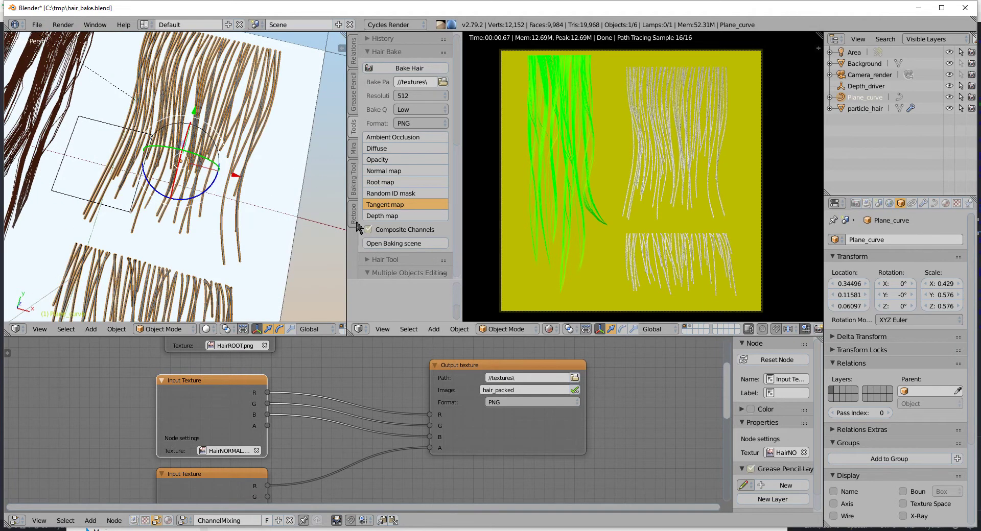
pyautogui.click(407, 194)
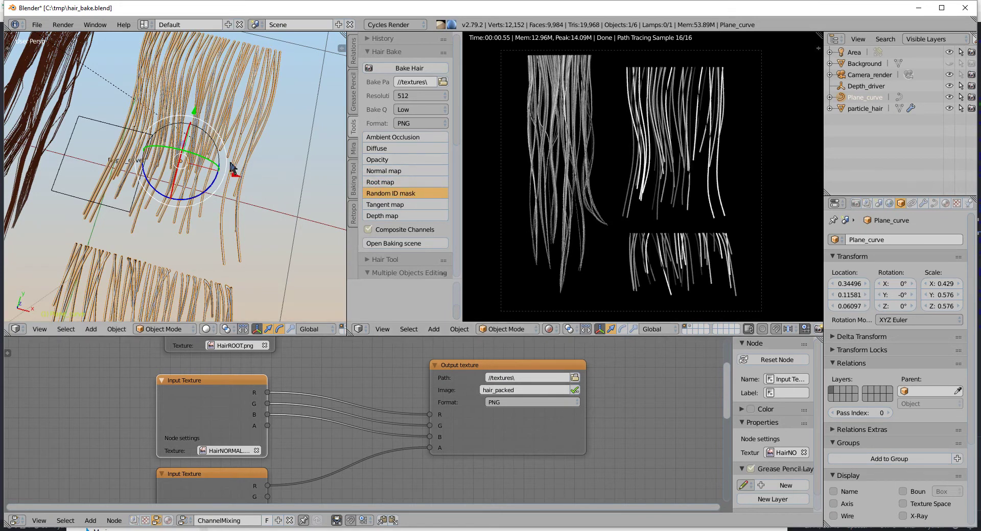
# Step: Delete the Plane_curve strands, leaving particle_hair as the only hair
pyautogui.moveTo(194, 159); pyautogui.dragTo(225, 174, button='middle')
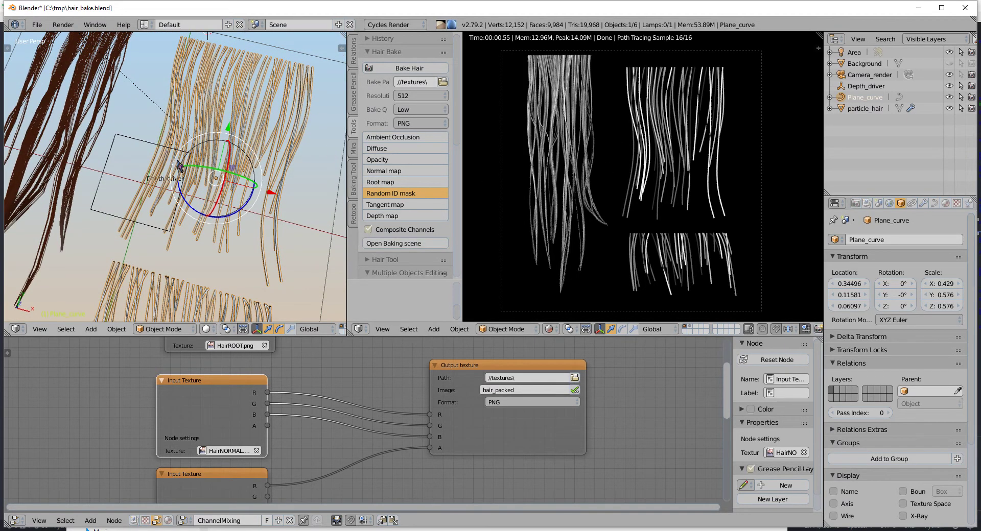
pyautogui.moveTo(178, 166); pyautogui.dragTo(209, 195, button='middle')
pyautogui.moveTo(171, 174); pyautogui.dragTo(213, 205)
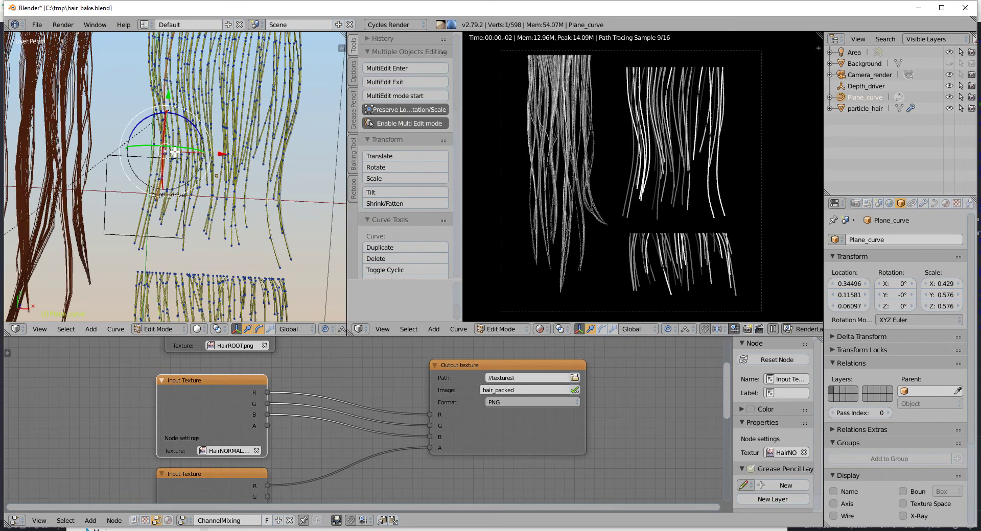
pyautogui.moveTo(213, 204)
pyautogui.mouseDown(button='middle')
pyautogui.moveTo(229, 149)
pyautogui.moveTo(192, 182)
pyautogui.mouseUp(button='middle')
pyautogui.press('Delete')
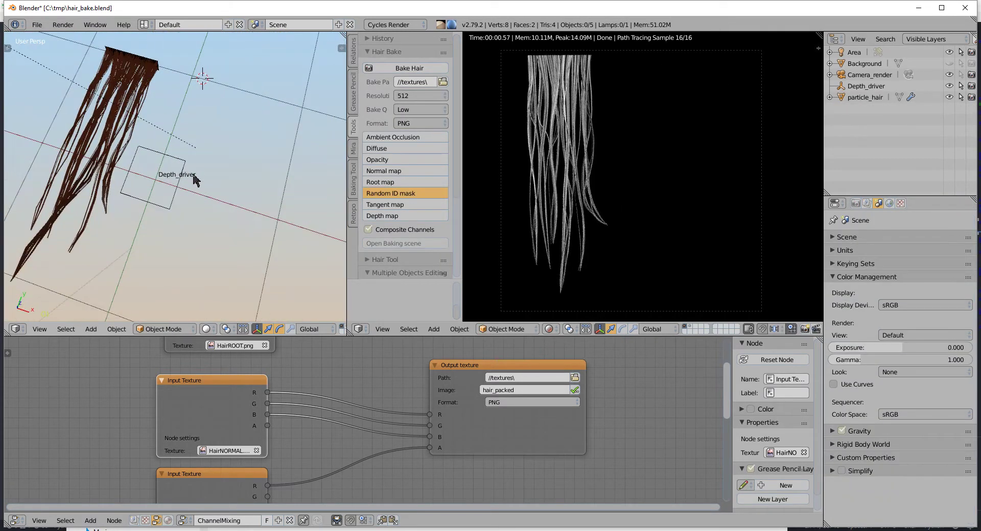
# Step: Add a helper plane, scale it down, narrow it along X and shift it right
pyautogui.hotkey('shift', 'a')
pyautogui.click(246, 175)
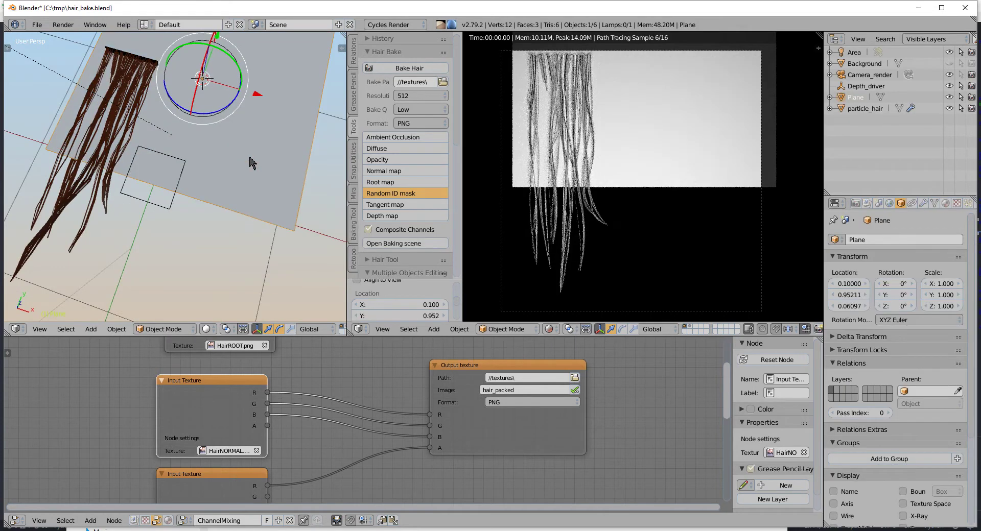
pyautogui.moveTo(252, 164)
pyautogui.mouseDown(button='middle')
pyautogui.moveTo(277, 137)
pyautogui.moveTo(204, 200)
pyautogui.mouseUp(button='middle')
pyautogui.press('s')
pyautogui.click(253, 150)
pyautogui.press('s')
pyautogui.press('x')
pyautogui.click(213, 205)
pyautogui.moveTo(214, 204); pyautogui.dragTo(259, 203)
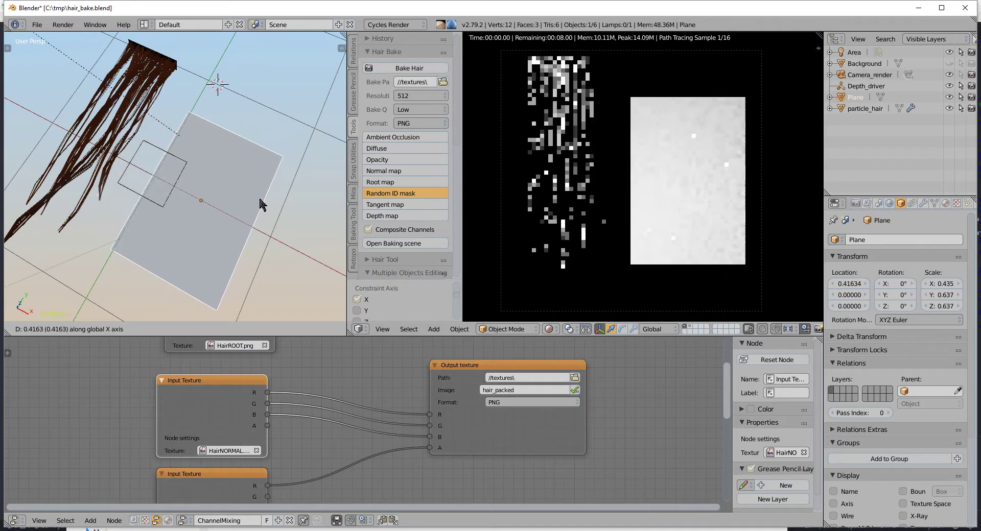
pyautogui.moveTo(259, 203); pyautogui.dragTo(210, 160, button='middle')
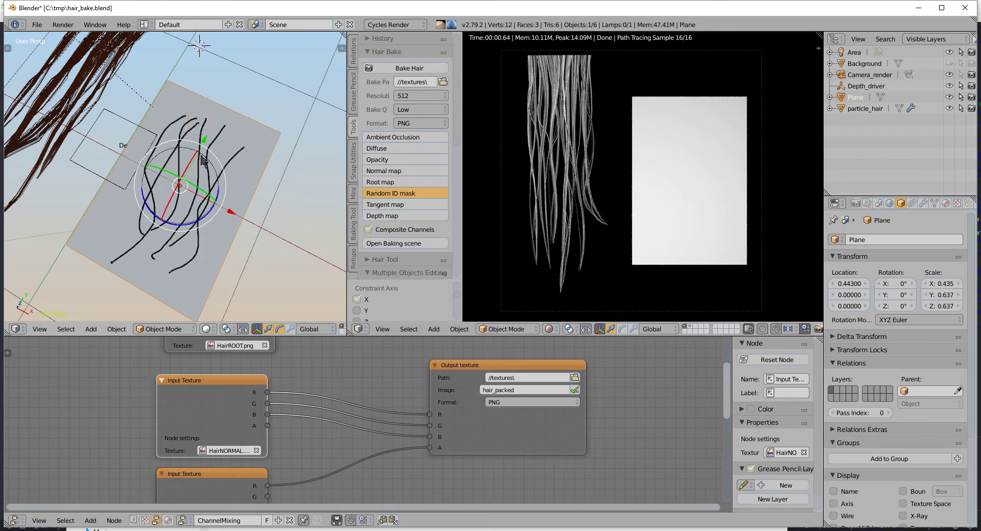
# Step: Convert the grease pencil strokes into CurveFromGP curves and delete the helper plane
pyautogui.hotkey('shift', 'alt', 'h')
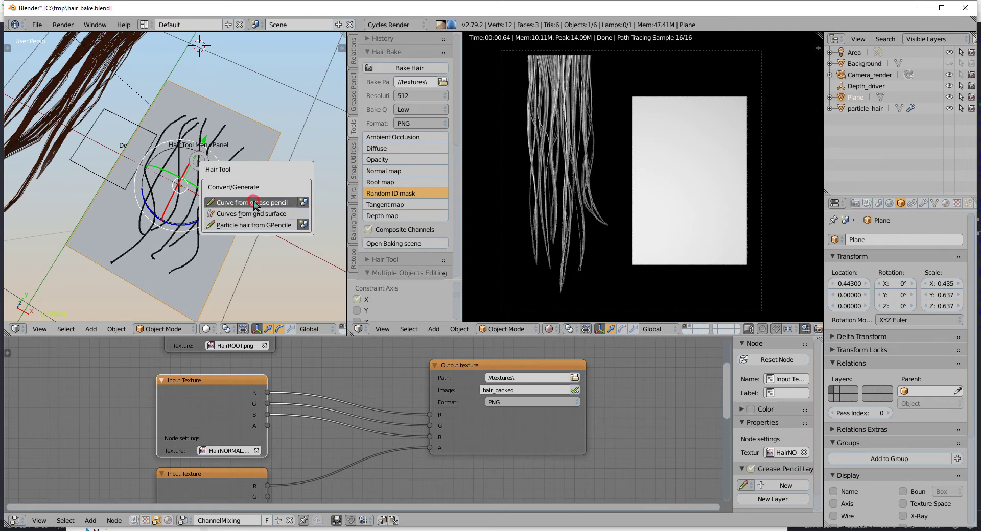
pyautogui.click(253, 203)
pyautogui.moveTo(254, 204)
pyautogui.mouseDown(button='middle')
pyautogui.moveTo(191, 125)
pyautogui.moveTo(243, 170)
pyautogui.moveTo(176, 163)
pyautogui.moveTo(225, 70)
pyautogui.mouseUp(button='middle')
pyautogui.rightClick(244, 170)
pyautogui.press('Delete')
# Step: Lower the CurveFromGP curves along Z and flatten all their points to zero height
pyautogui.press('g')
pyautogui.press('z')
pyautogui.click(185, 145)
pyautogui.press('Tab')
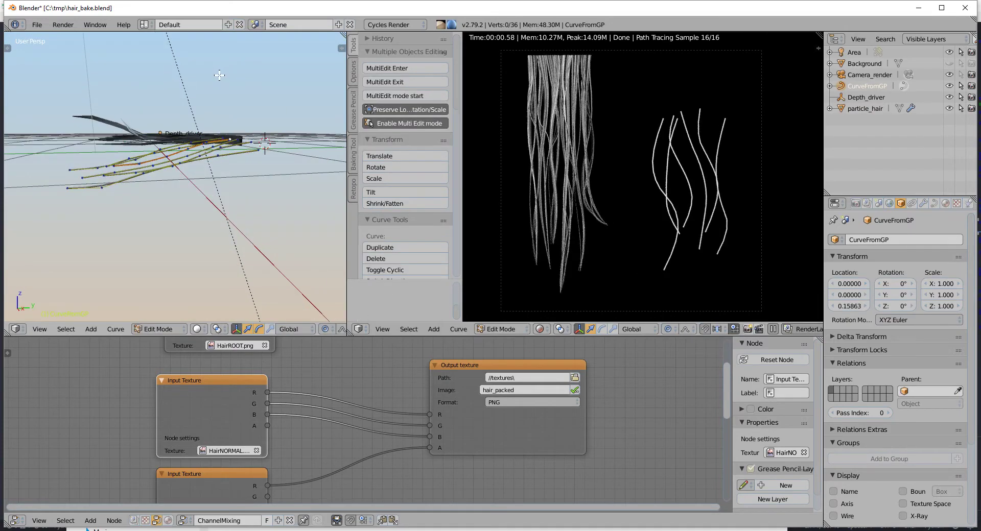
pyautogui.press('a')
pyautogui.press('s')
pyautogui.press('z')
pyautogui.click(184, 159)
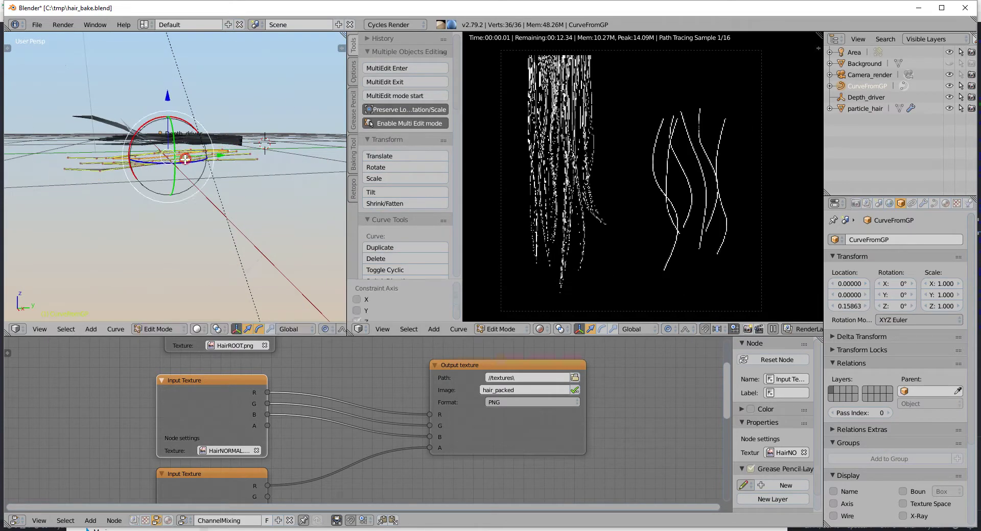
pyautogui.moveTo(185, 159); pyautogui.dragTo(251, 82, button='middle')
pyautogui.press('Tab')
pyautogui.moveTo(228, 186)
pyautogui.mouseDown(button='middle')
pyautogui.moveTo(203, 149)
pyautogui.moveTo(217, 149)
pyautogui.moveTo(244, 104)
pyautogui.moveTo(252, 170)
pyautogui.moveTo(187, 139)
pyautogui.mouseUp(button='middle')
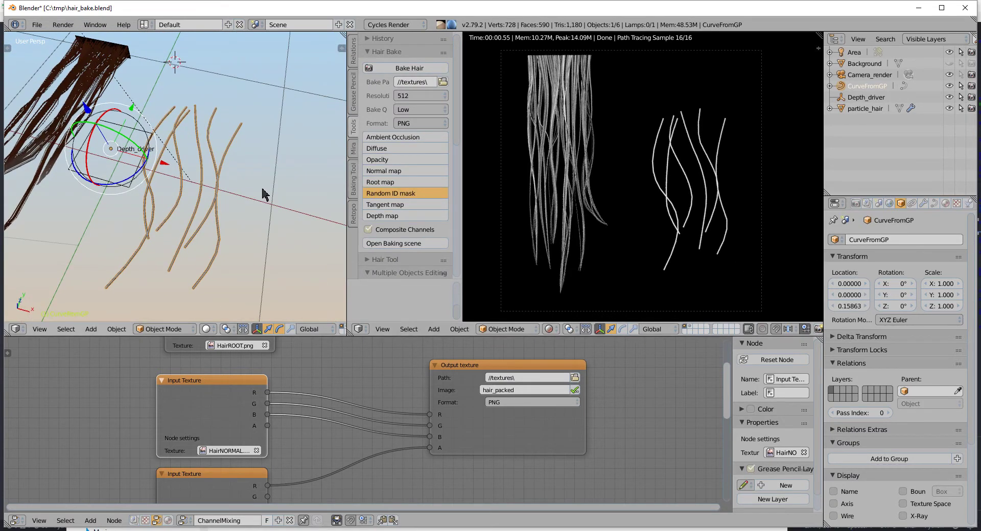
# Step: Add a new plane, shrink it to about a third, and move it along Y
pyautogui.hotkey('shift', 'a')
pyautogui.click(301, 134)
pyautogui.moveTo(225, 134); pyautogui.dragTo(207, 129, button='middle')
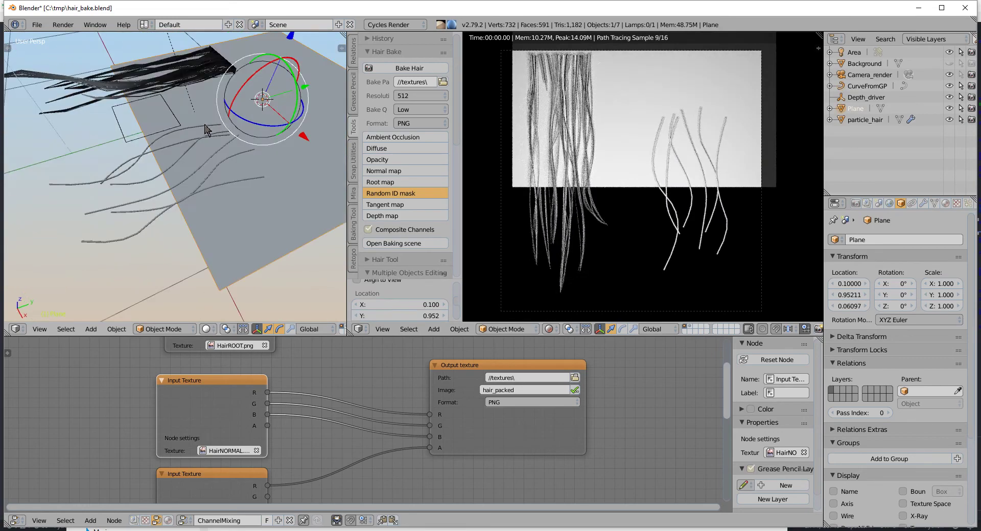
pyautogui.press('s')
pyautogui.click(281, 91)
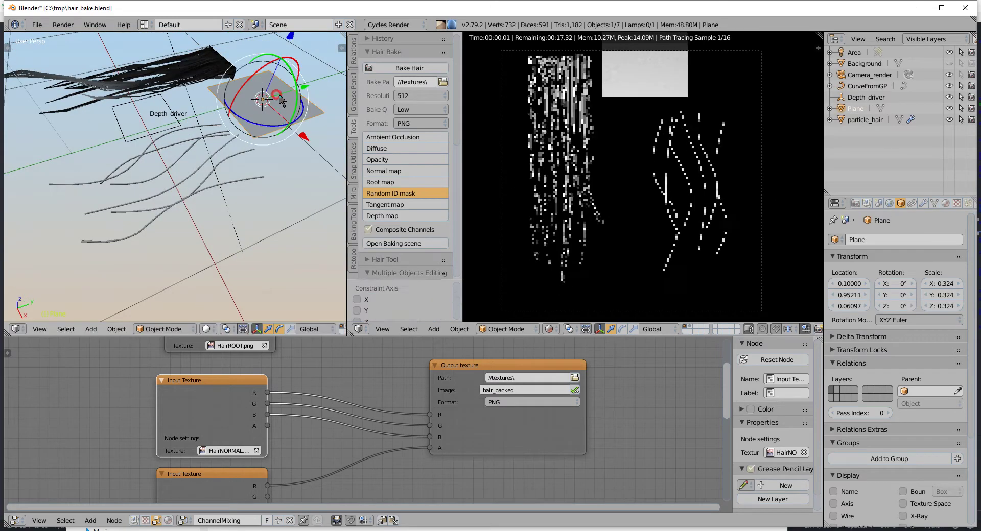
pyautogui.moveTo(282, 90)
pyautogui.mouseDown(button='middle')
pyautogui.moveTo(259, 166)
pyautogui.moveTo(246, 168)
pyautogui.mouseUp(button='middle')
pyautogui.press('g')
pyautogui.press('y')
pyautogui.click(237, 185)
# Step: Rotate the Plane 90° about X, then resize it and reposition it along Y
pyautogui.write('rx')
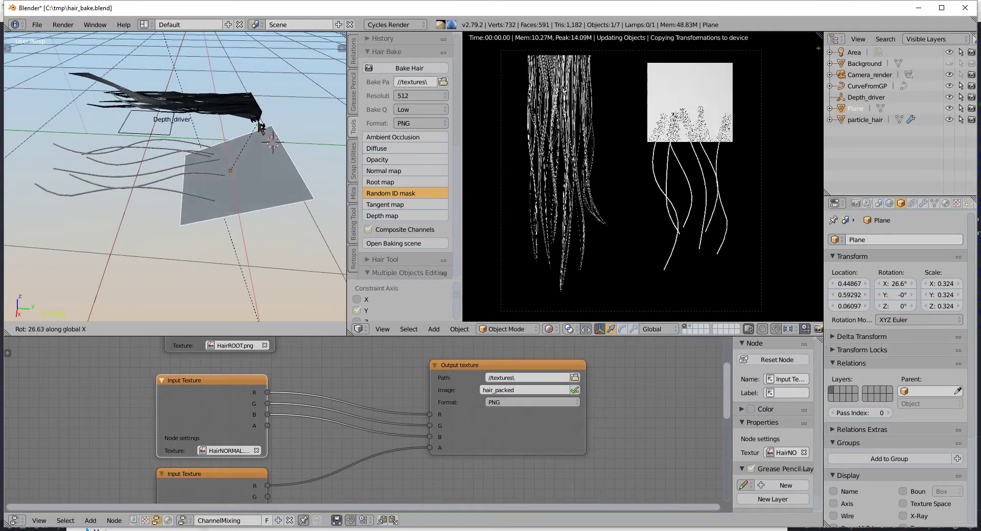
pyautogui.write('90')
pyautogui.press('Return')
pyautogui.moveTo(254, 129)
pyautogui.mouseDown(button='middle')
pyautogui.moveTo(276, 164)
pyautogui.moveTo(262, 194)
pyautogui.moveTo(262, 169)
pyautogui.mouseUp(button='middle')
pyautogui.press('s')
pyautogui.click(284, 172)
pyautogui.press('g')
pyautogui.press('y')
pyautogui.click(255, 176)
# Step: Stretch the Plane along X and flatten it along Z into a thin upright strip
pyautogui.press('s')
pyautogui.press('x')
pyautogui.click(236, 88)
pyautogui.press('s')
pyautogui.press('z')
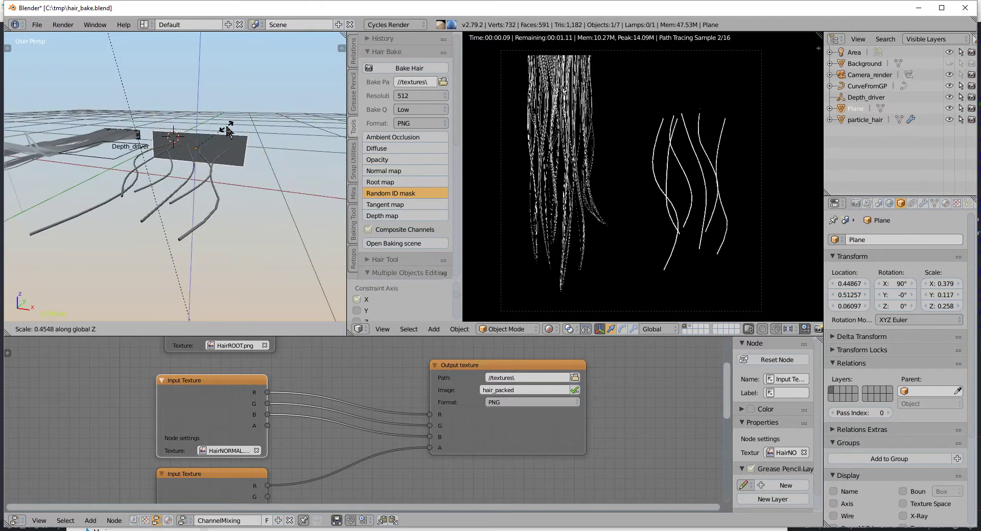
pyautogui.click(228, 142)
pyautogui.moveTo(229, 142); pyautogui.dragTo(215, 180, button='middle')
# Step: Convert the CurveFromGP curves into particle hair on the Plane with Hair Tool
pyautogui.rightClick(210, 184)
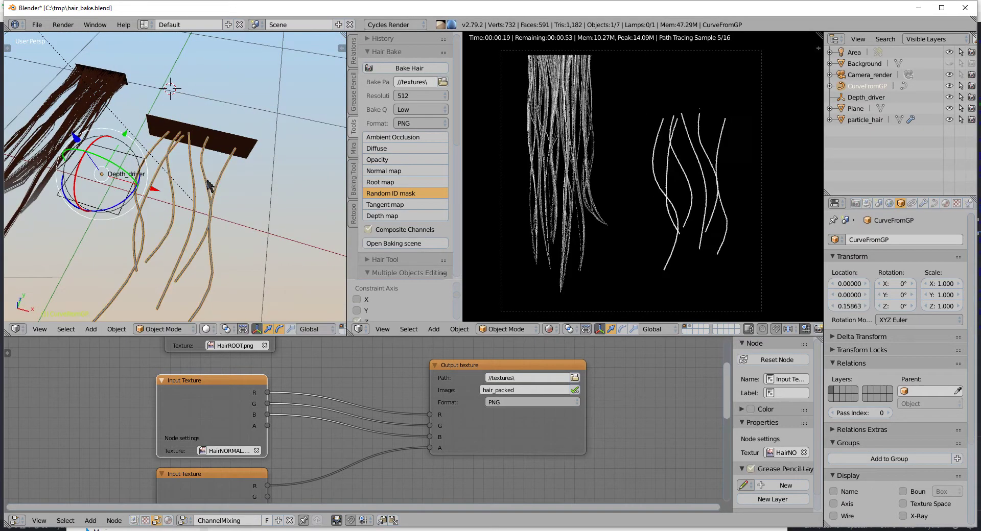
pyautogui.keyDown('shift'); pyautogui.rightClick(226, 142); pyautogui.keyUp('shift')
pyautogui.moveTo(228, 139); pyautogui.dragTo(213, 123, button='middle')
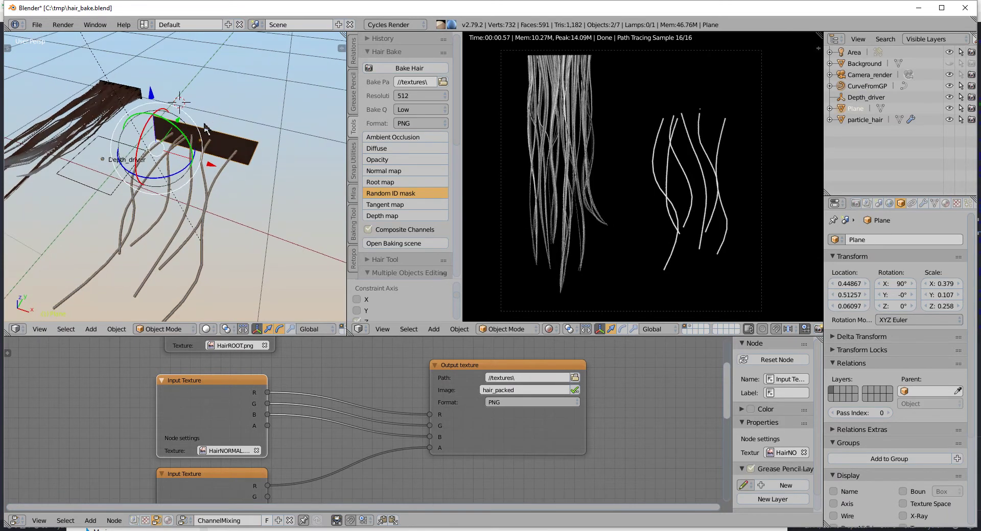
pyautogui.hotkey('ctrl', 'p')
pyautogui.press('Escape')
pyautogui.hotkey('shift', 'alt', 'h')
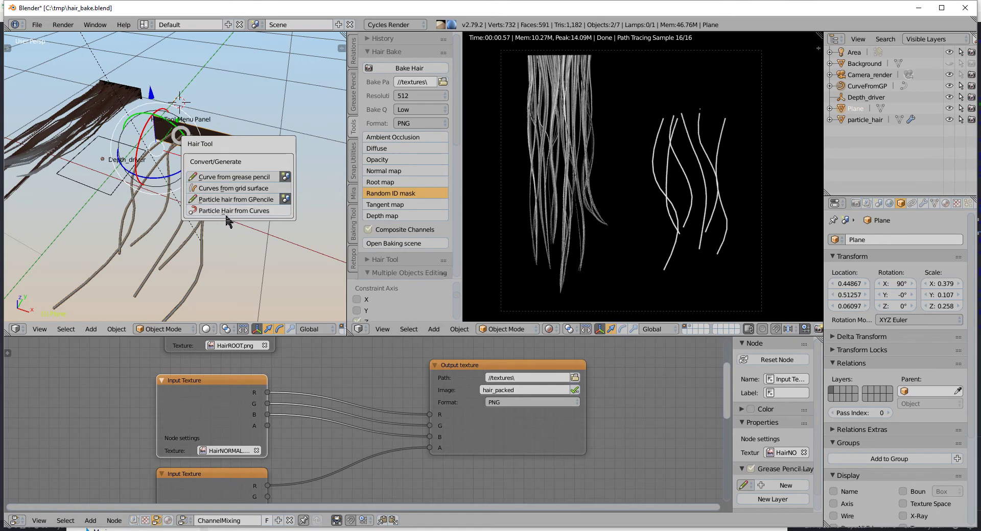
pyautogui.click(242, 212)
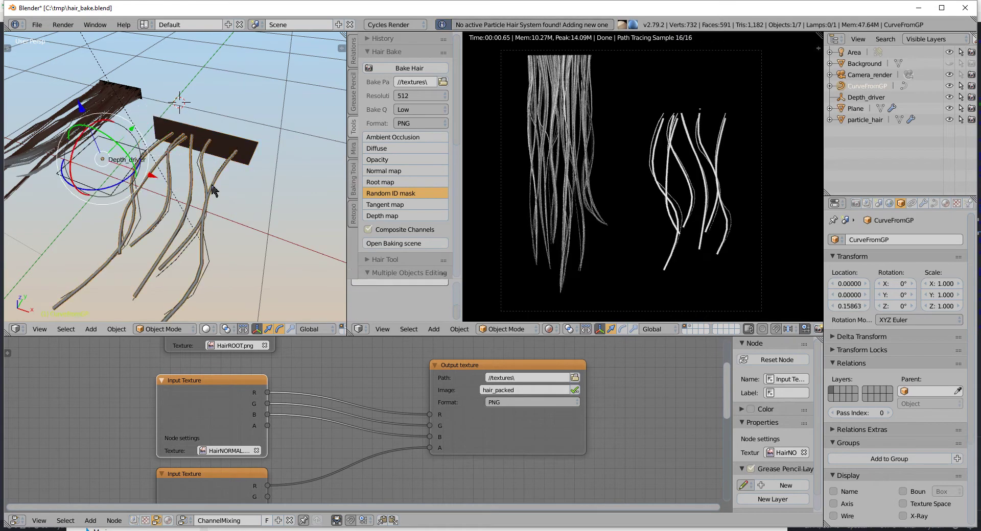
# Step: Delete the CurveFromGP object and nudge the Plane along Y
pyautogui.press('x')
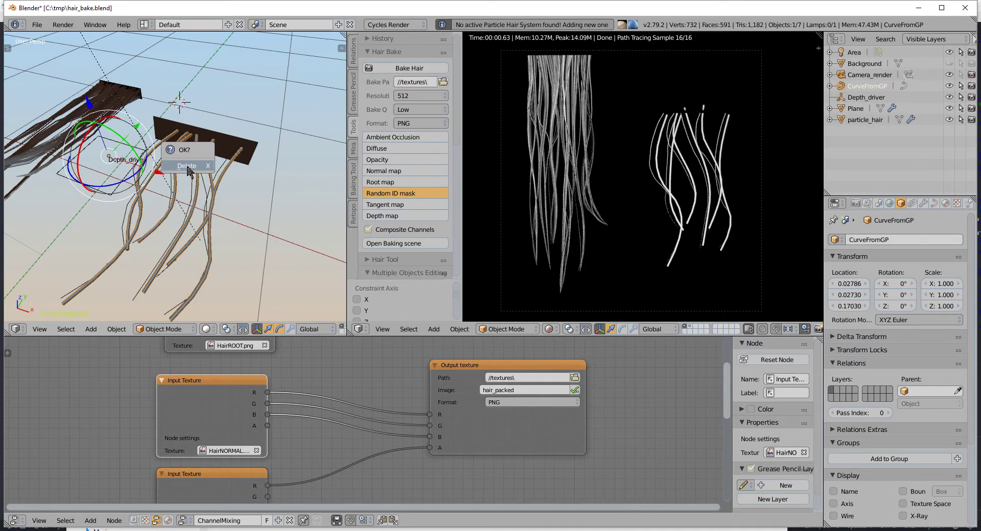
pyautogui.click(187, 166)
pyautogui.moveTo(188, 170)
pyautogui.mouseDown(button='middle')
pyautogui.moveTo(213, 172)
pyautogui.moveTo(212, 153)
pyautogui.mouseUp(button='middle')
pyautogui.rightClick(189, 149)
pyautogui.press('g')
pyautogui.press('y')
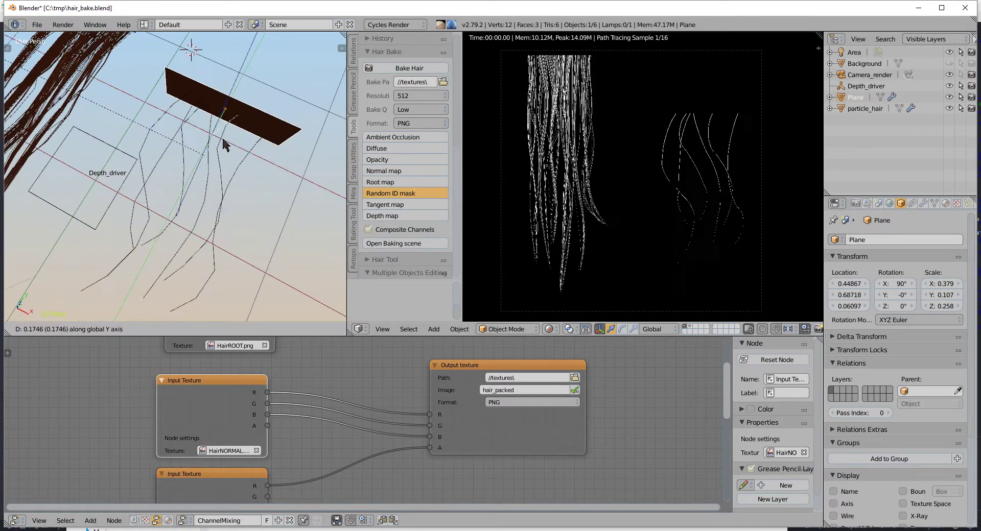
pyautogui.click(225, 146)
pyautogui.moveTo(224, 146); pyautogui.dragTo(173, 301, button='middle')
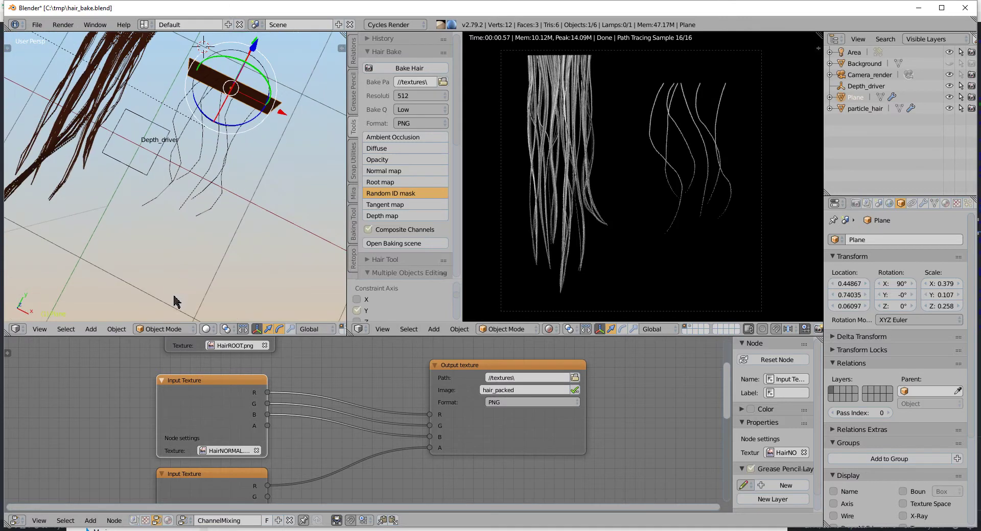
# Step: Comb the hair strands in Particle Edit mode, then return to Object Mode
pyautogui.click(166, 330)
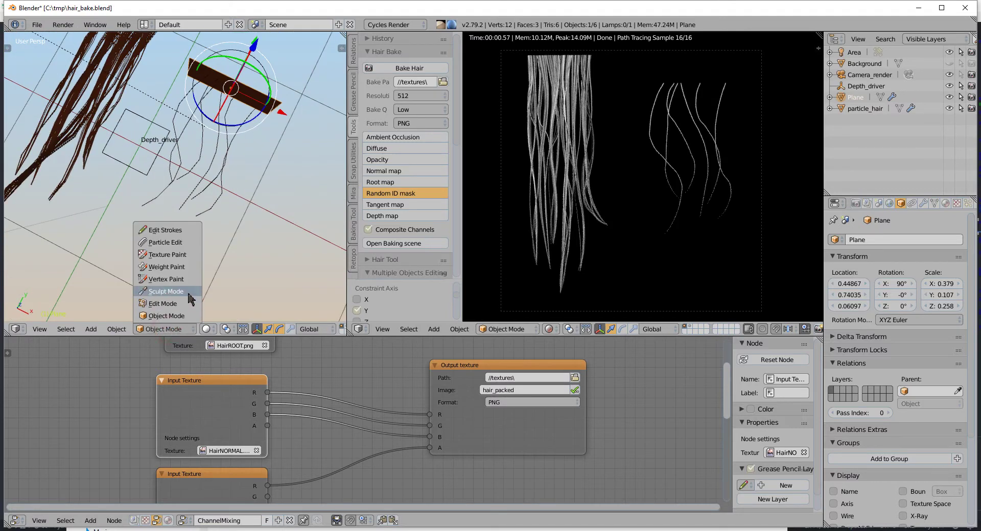
pyautogui.click(190, 245)
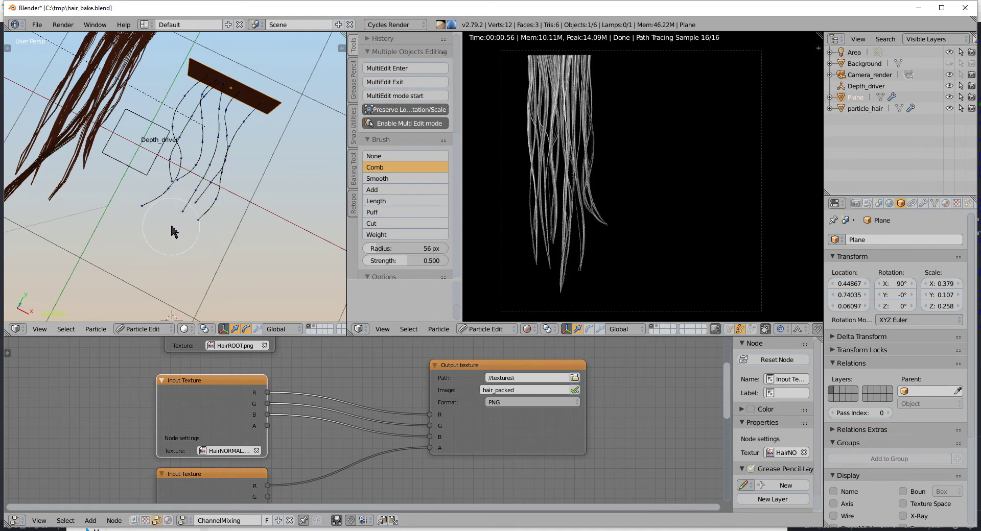
pyautogui.moveTo(175, 229); pyautogui.dragTo(236, 171)
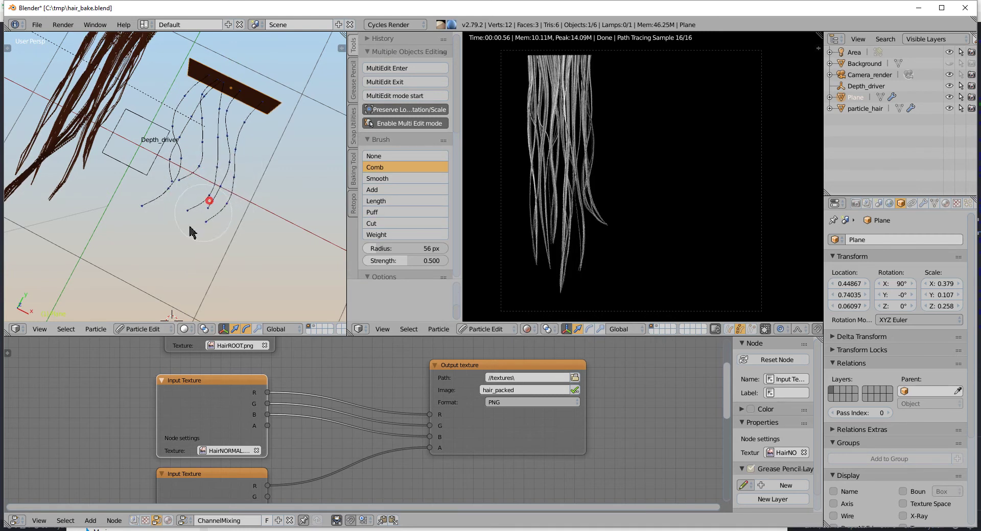
pyautogui.click(154, 329)
pyautogui.click(149, 306)
pyautogui.moveTo(149, 307)
pyautogui.mouseDown(button='middle')
pyautogui.moveTo(322, 156)
pyautogui.moveTo(578, 300)
pyautogui.mouseUp(button='middle')
# Step: Give the particle hair Interpolated children with clump 0.718 and kink enabled
pyautogui.click(957, 203)
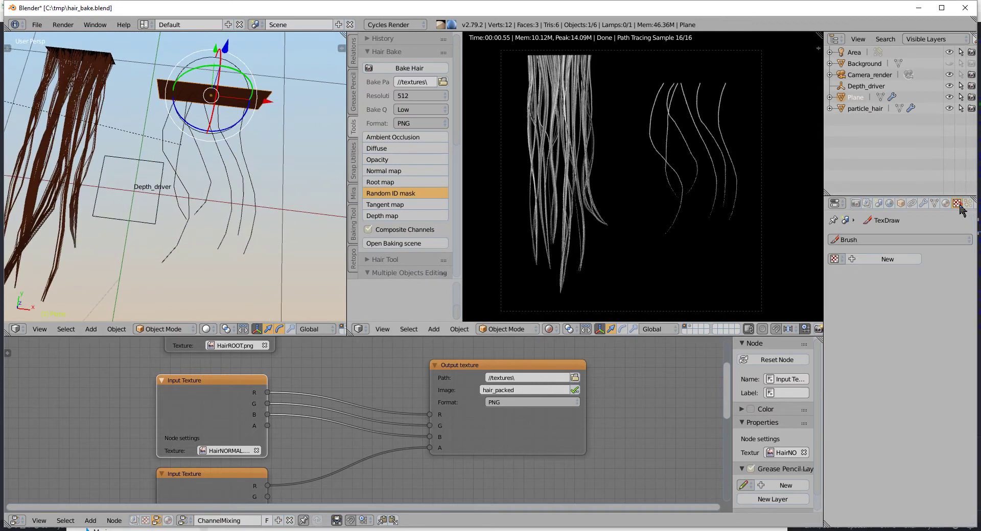
pyautogui.scroll(-5, 930, 327)
pyautogui.scroll(-8, 927, 445)
pyautogui.scroll(-2, 926, 445)
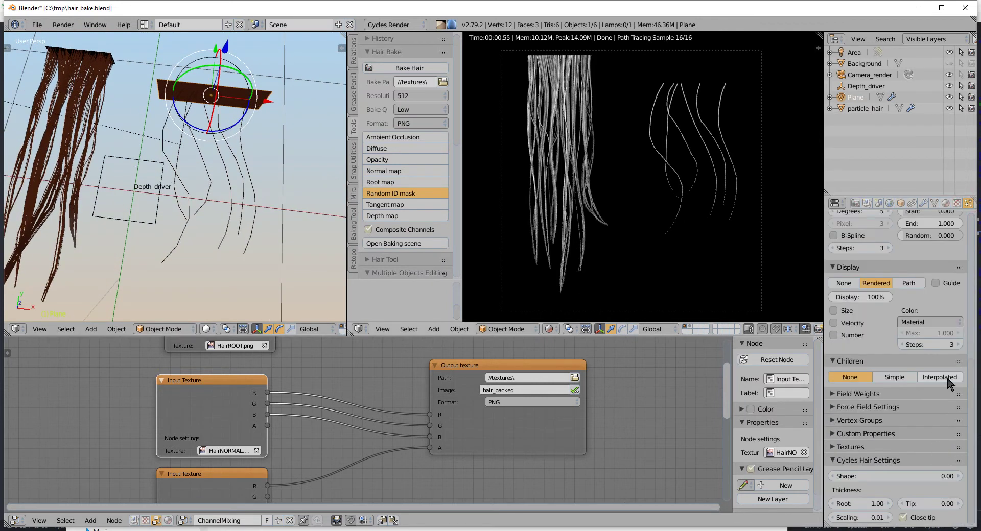
pyautogui.click(942, 376)
pyautogui.scroll(-2, 895, 469)
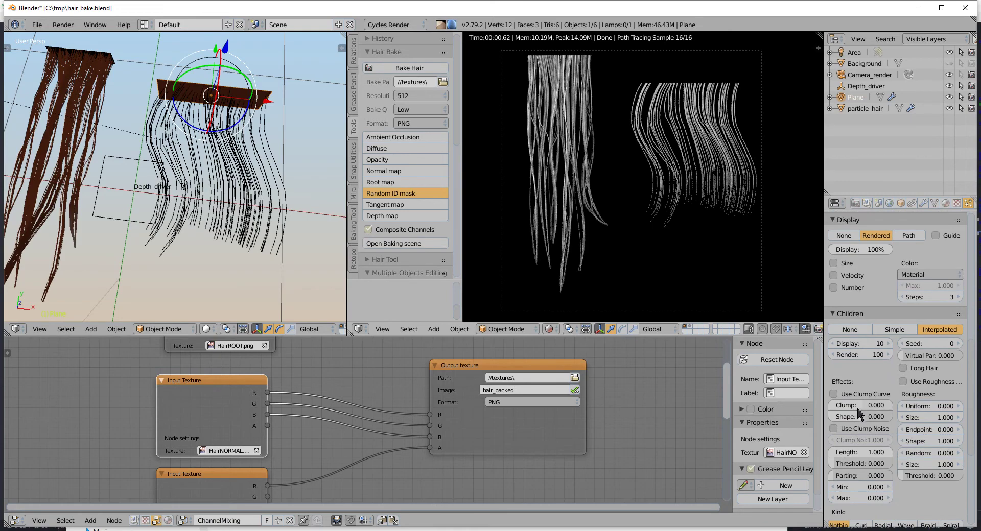
pyautogui.moveTo(858, 409); pyautogui.dragTo(899, 409)
pyautogui.scroll(-5, 919, 483)
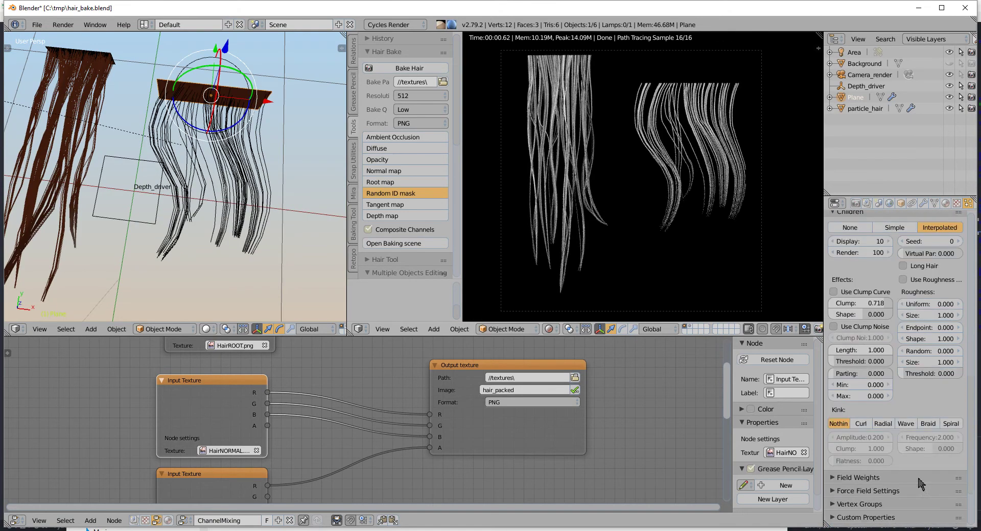
pyautogui.click(861, 424)
# Step: Preview the normal, opacity, random ID, depth and ambient occlusion bake channels
pyautogui.click(394, 170)
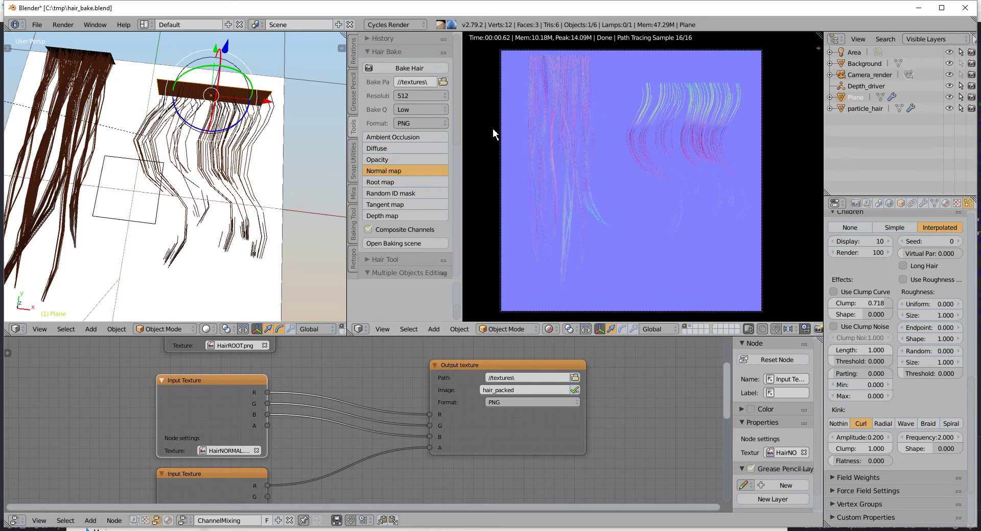
pyautogui.click(393, 159)
pyautogui.click(389, 194)
pyautogui.click(385, 216)
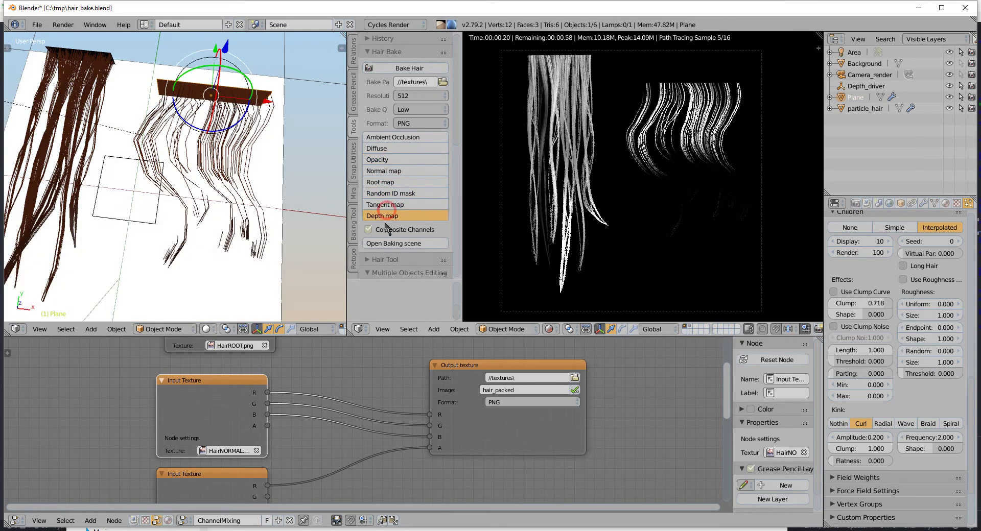
pyautogui.click(393, 171)
pyautogui.click(391, 159)
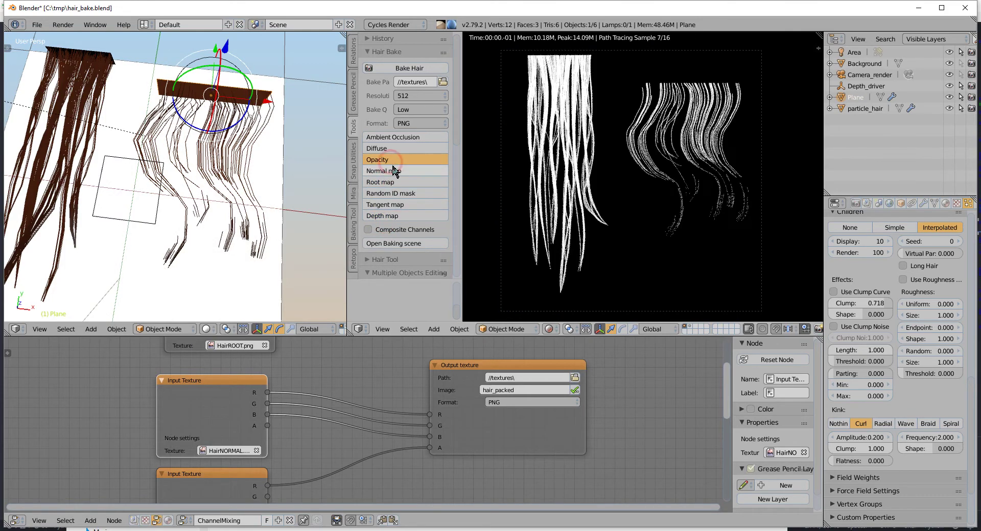
pyautogui.click(393, 137)
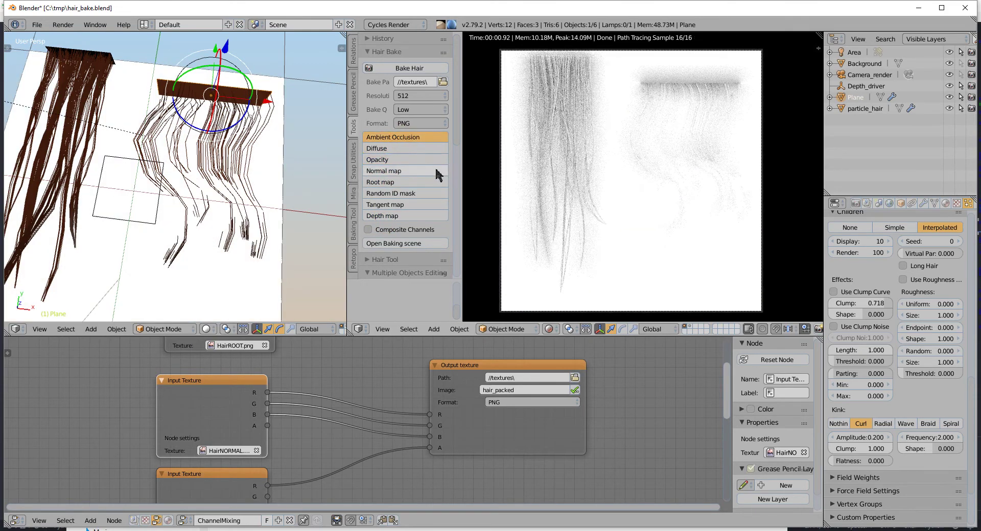
# Step: Set the child kink style to Radial and preview the normal map bake again
pyautogui.moveTo(251, 158)
pyautogui.mouseDown(button='middle')
pyautogui.moveTo(192, 114)
pyautogui.moveTo(531, 307)
pyautogui.mouseUp(button='middle')
pyautogui.click(883, 424)
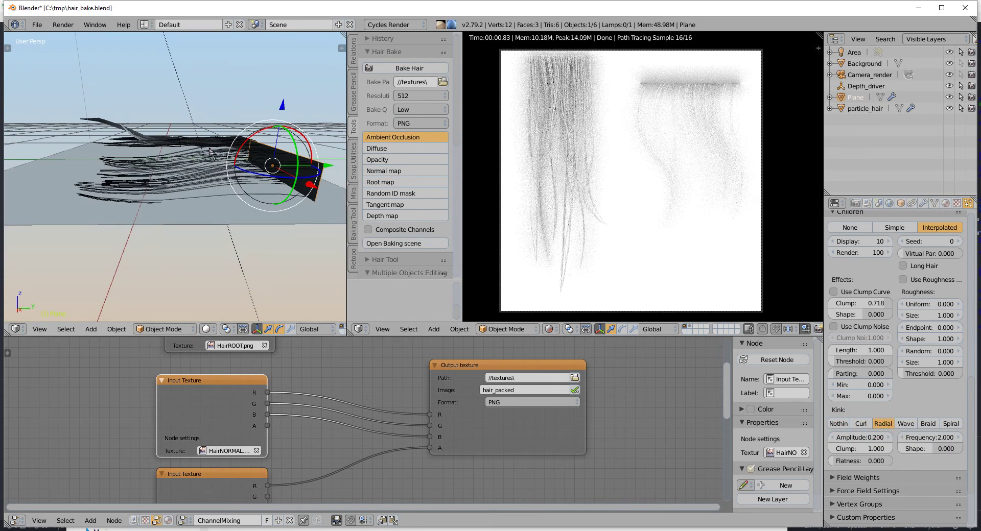
pyautogui.moveTo(220, 169); pyautogui.dragTo(258, 212, button='middle')
pyautogui.click(384, 171)
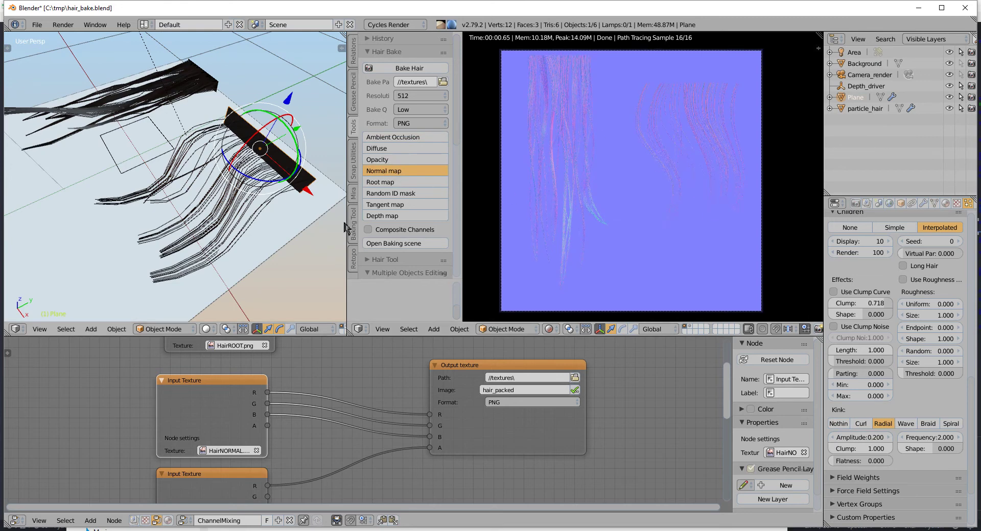
pyautogui.moveTo(187, 151)
pyautogui.mouseDown(button='middle')
pyautogui.moveTo(189, 196)
pyautogui.moveTo(226, 211)
pyautogui.mouseUp(button='middle')
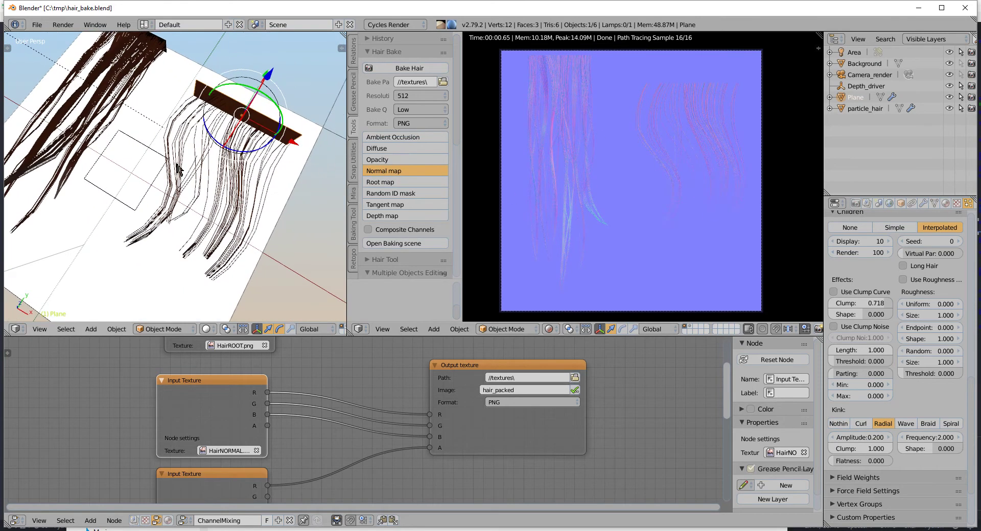